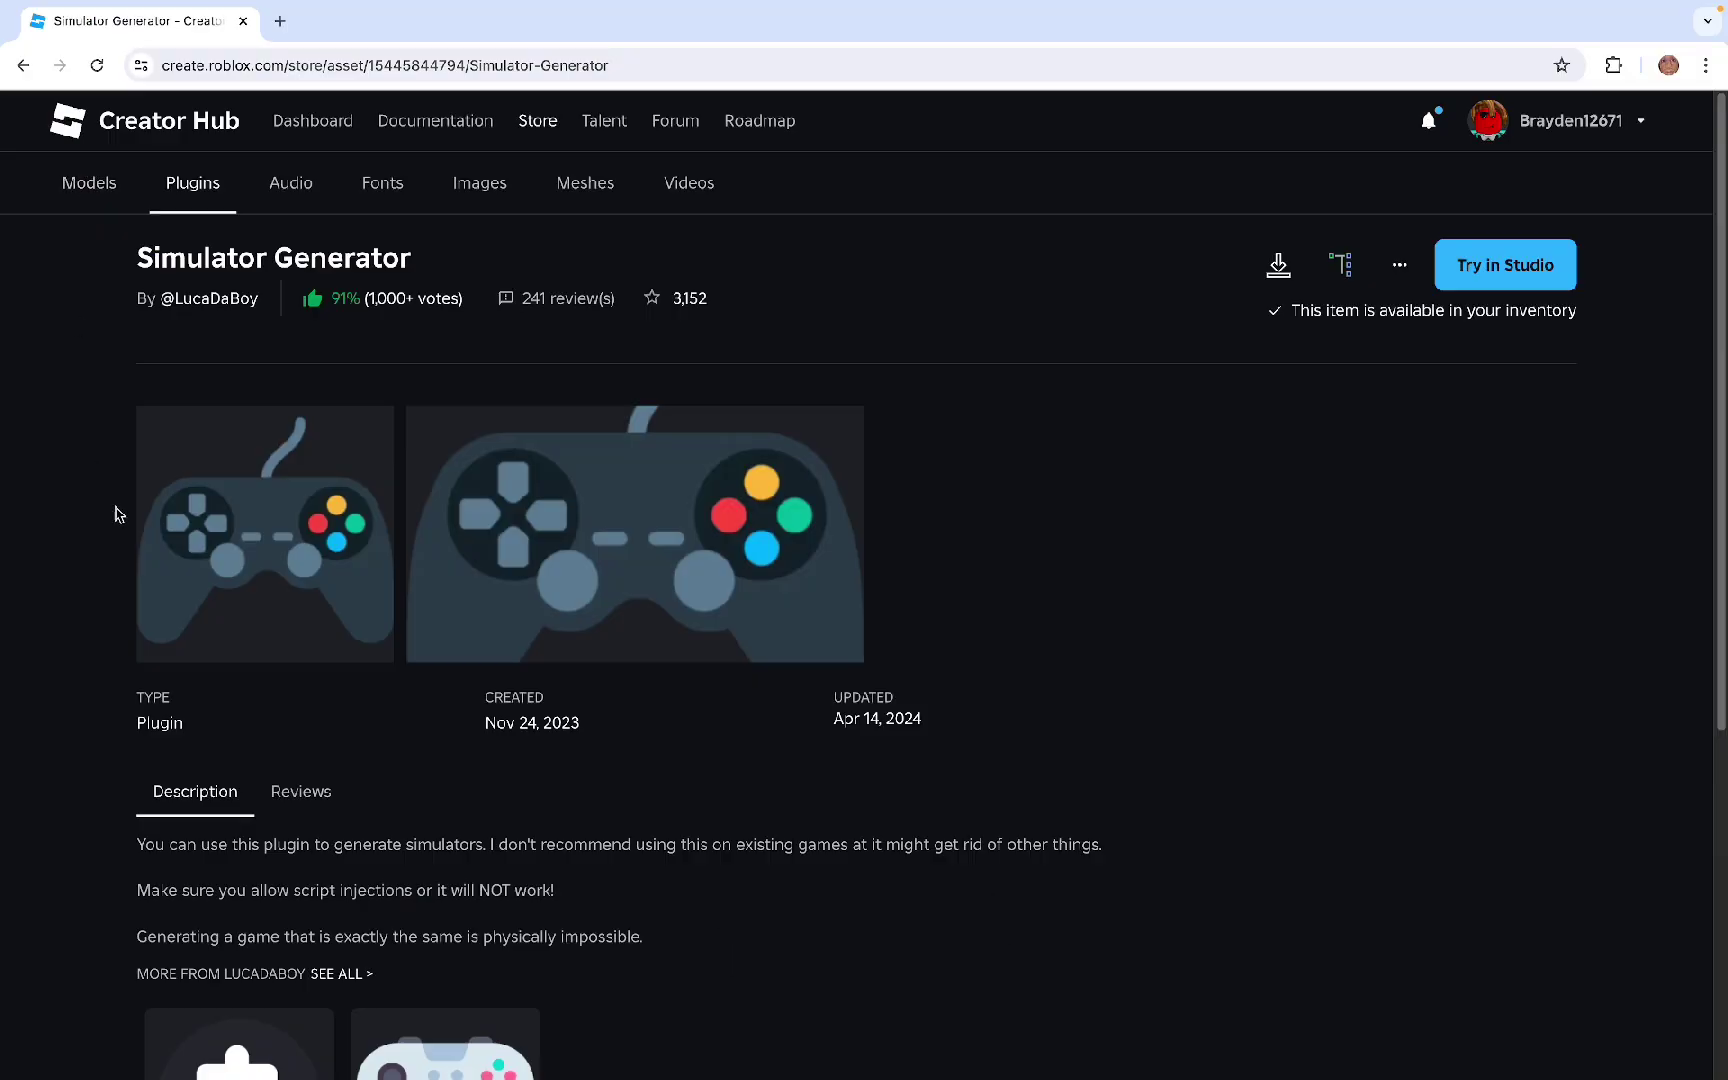
Review the Simulator Generator plugin's store page, including its description, and switch to Roblox Studio
scroll(48, 597, down, 1)
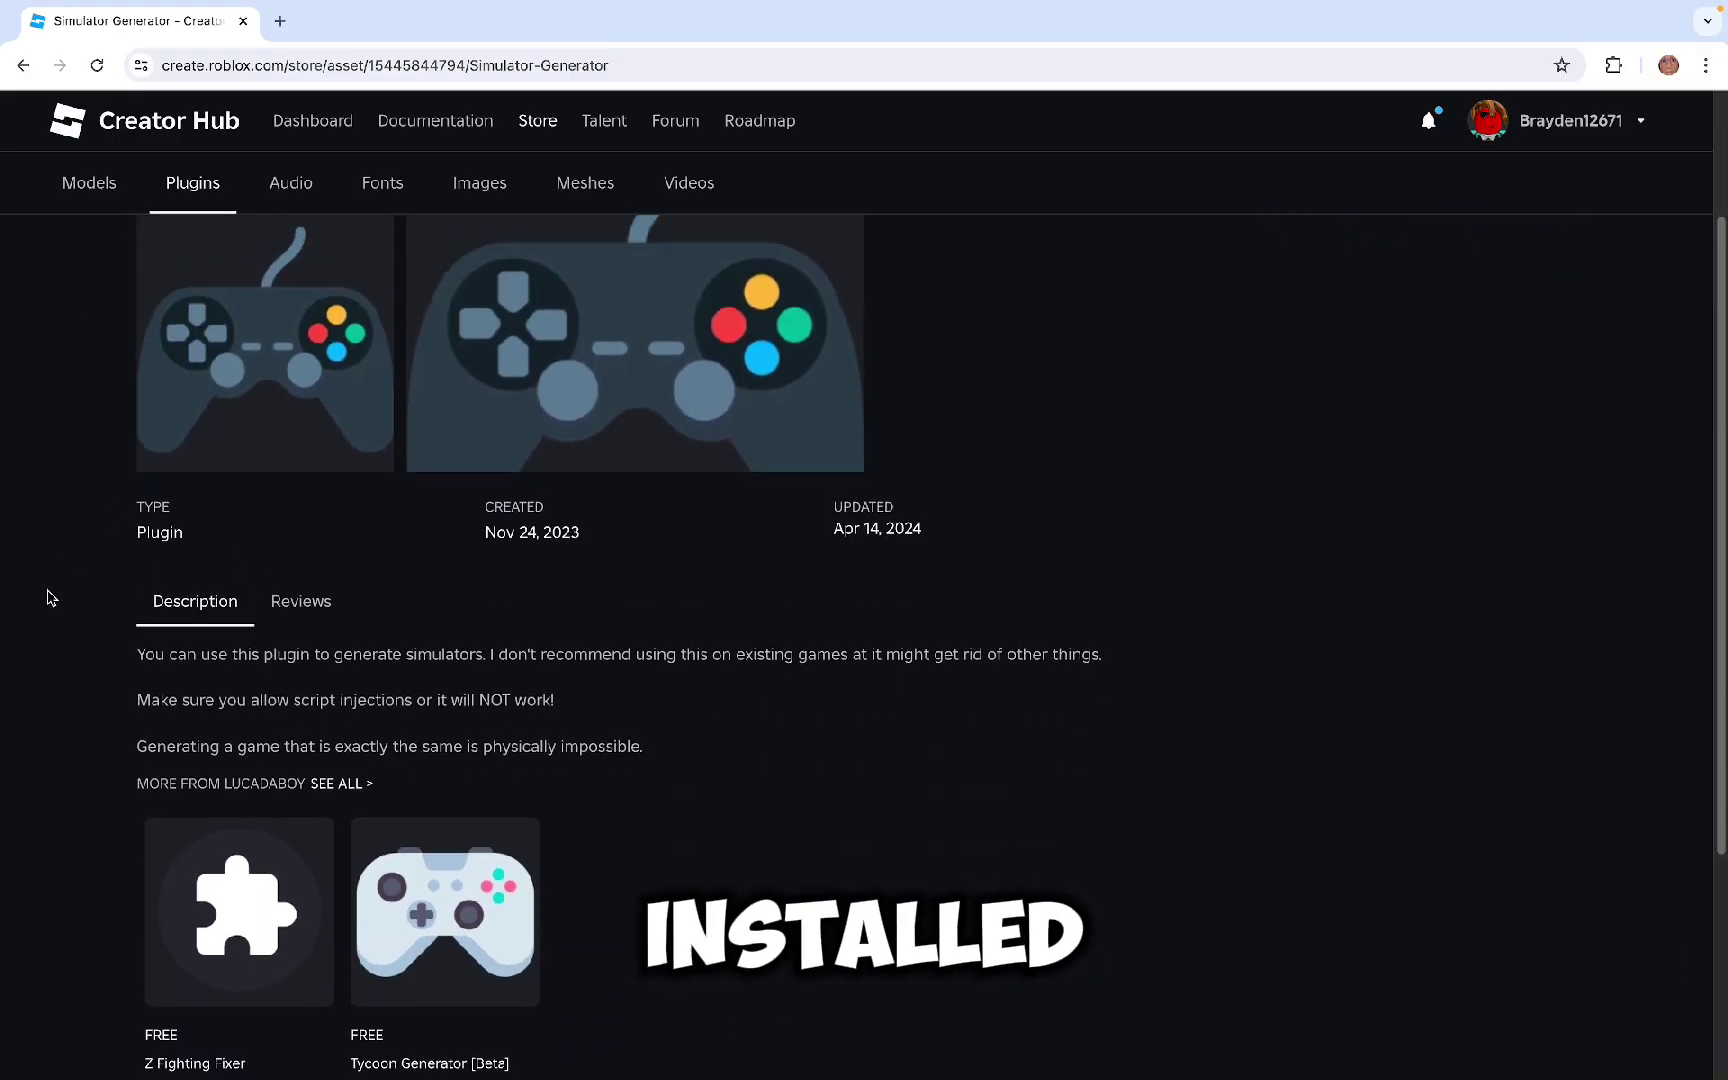
scroll(48, 597, up, 1)
double_click(327, 65)
click(38, 492)
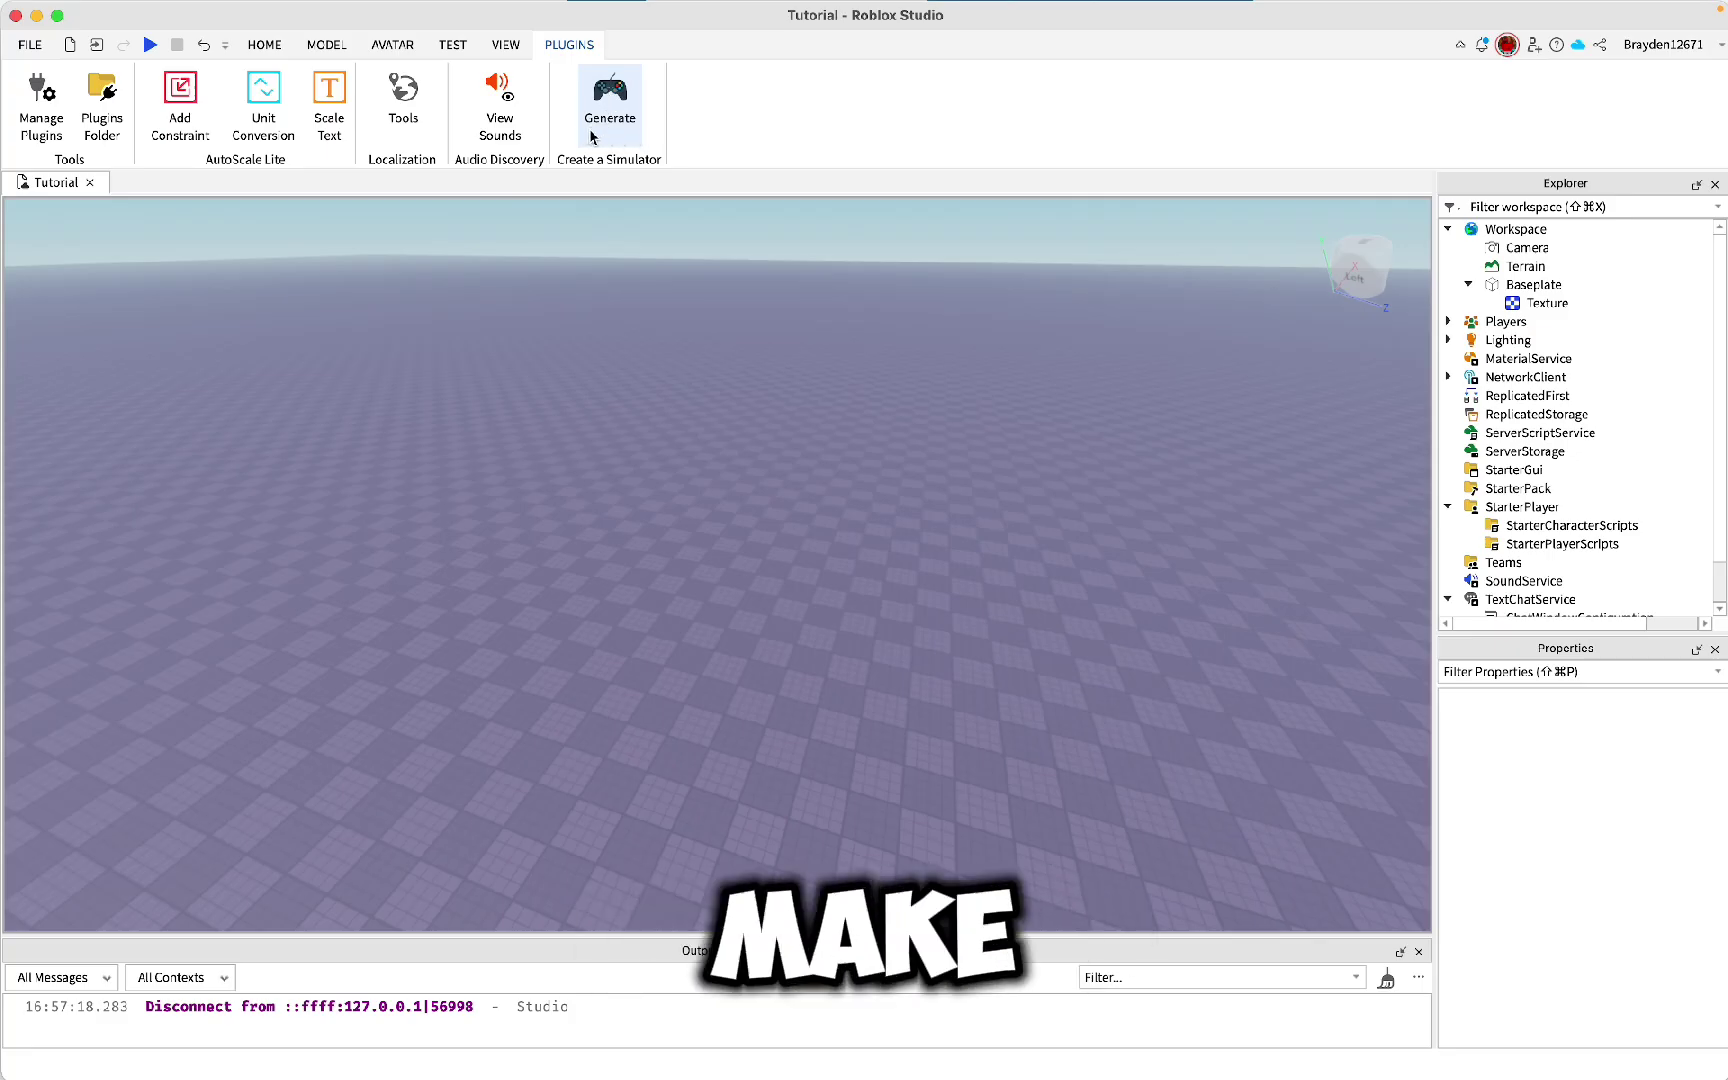
Generate a Clicker simulator with the Simulator Generator plugin, setting monetization to 50 and the amount of areas to 5
click(592, 132)
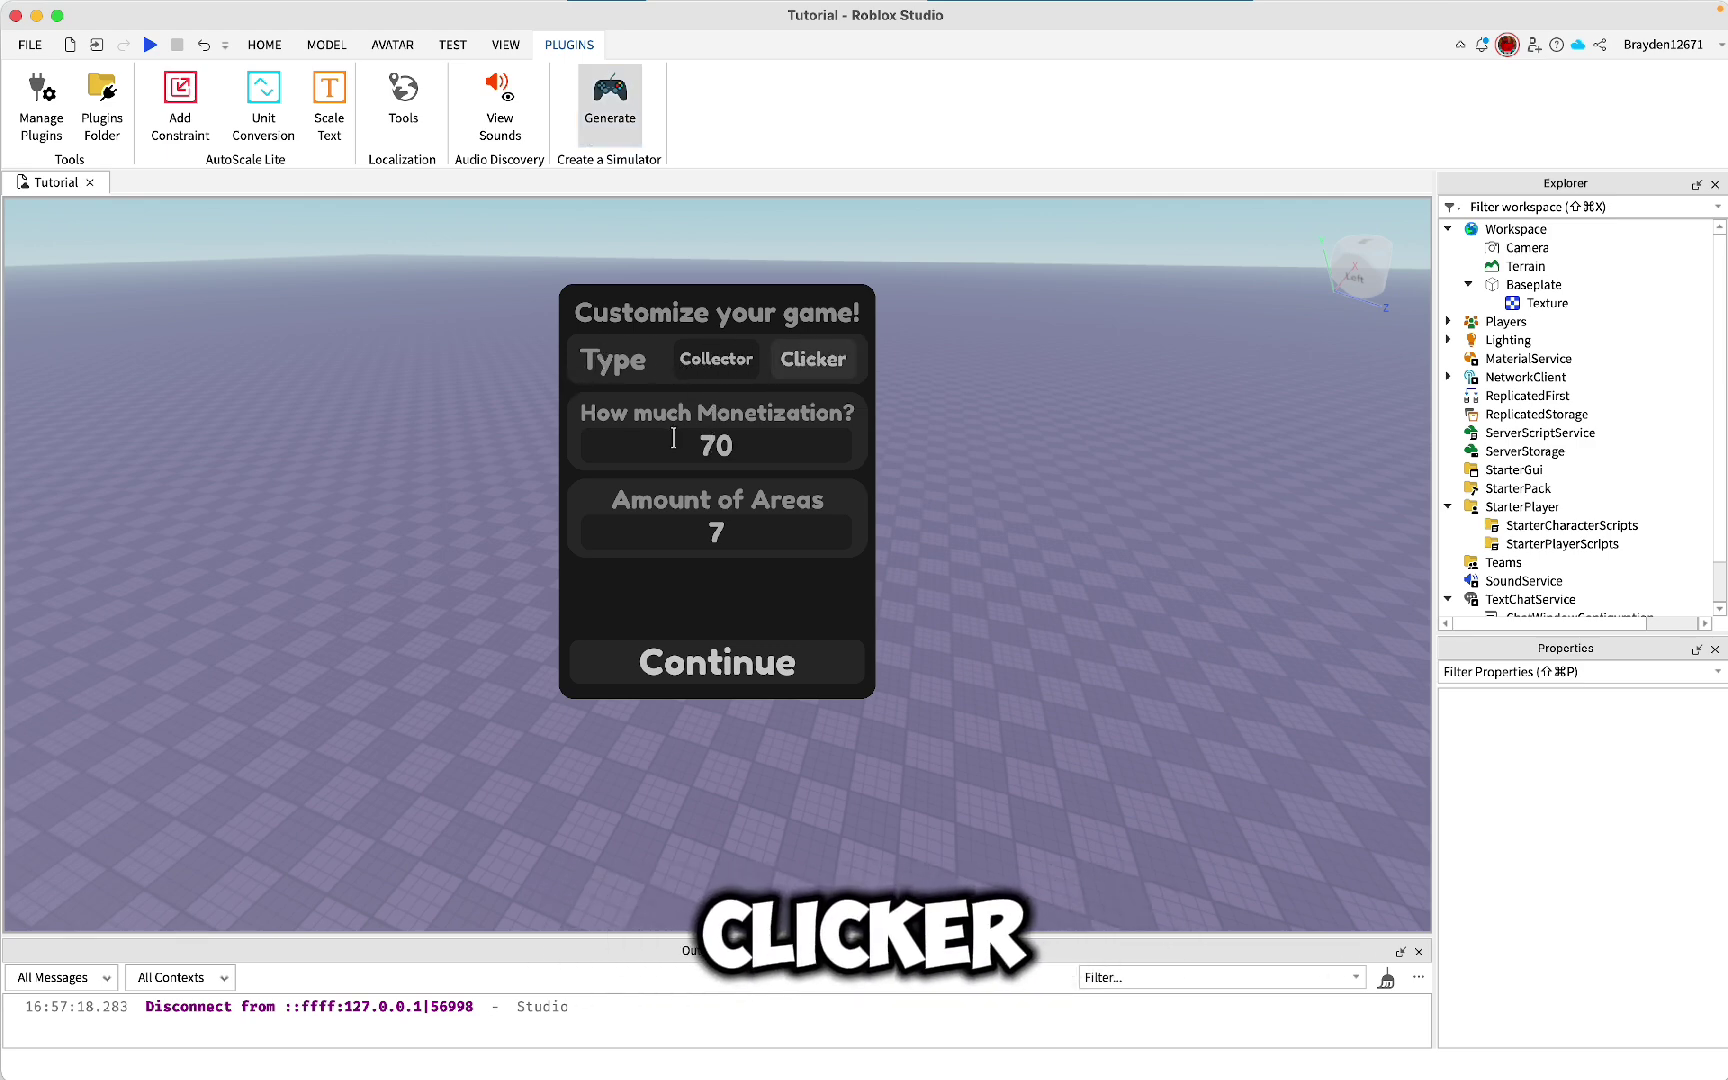
text(50)
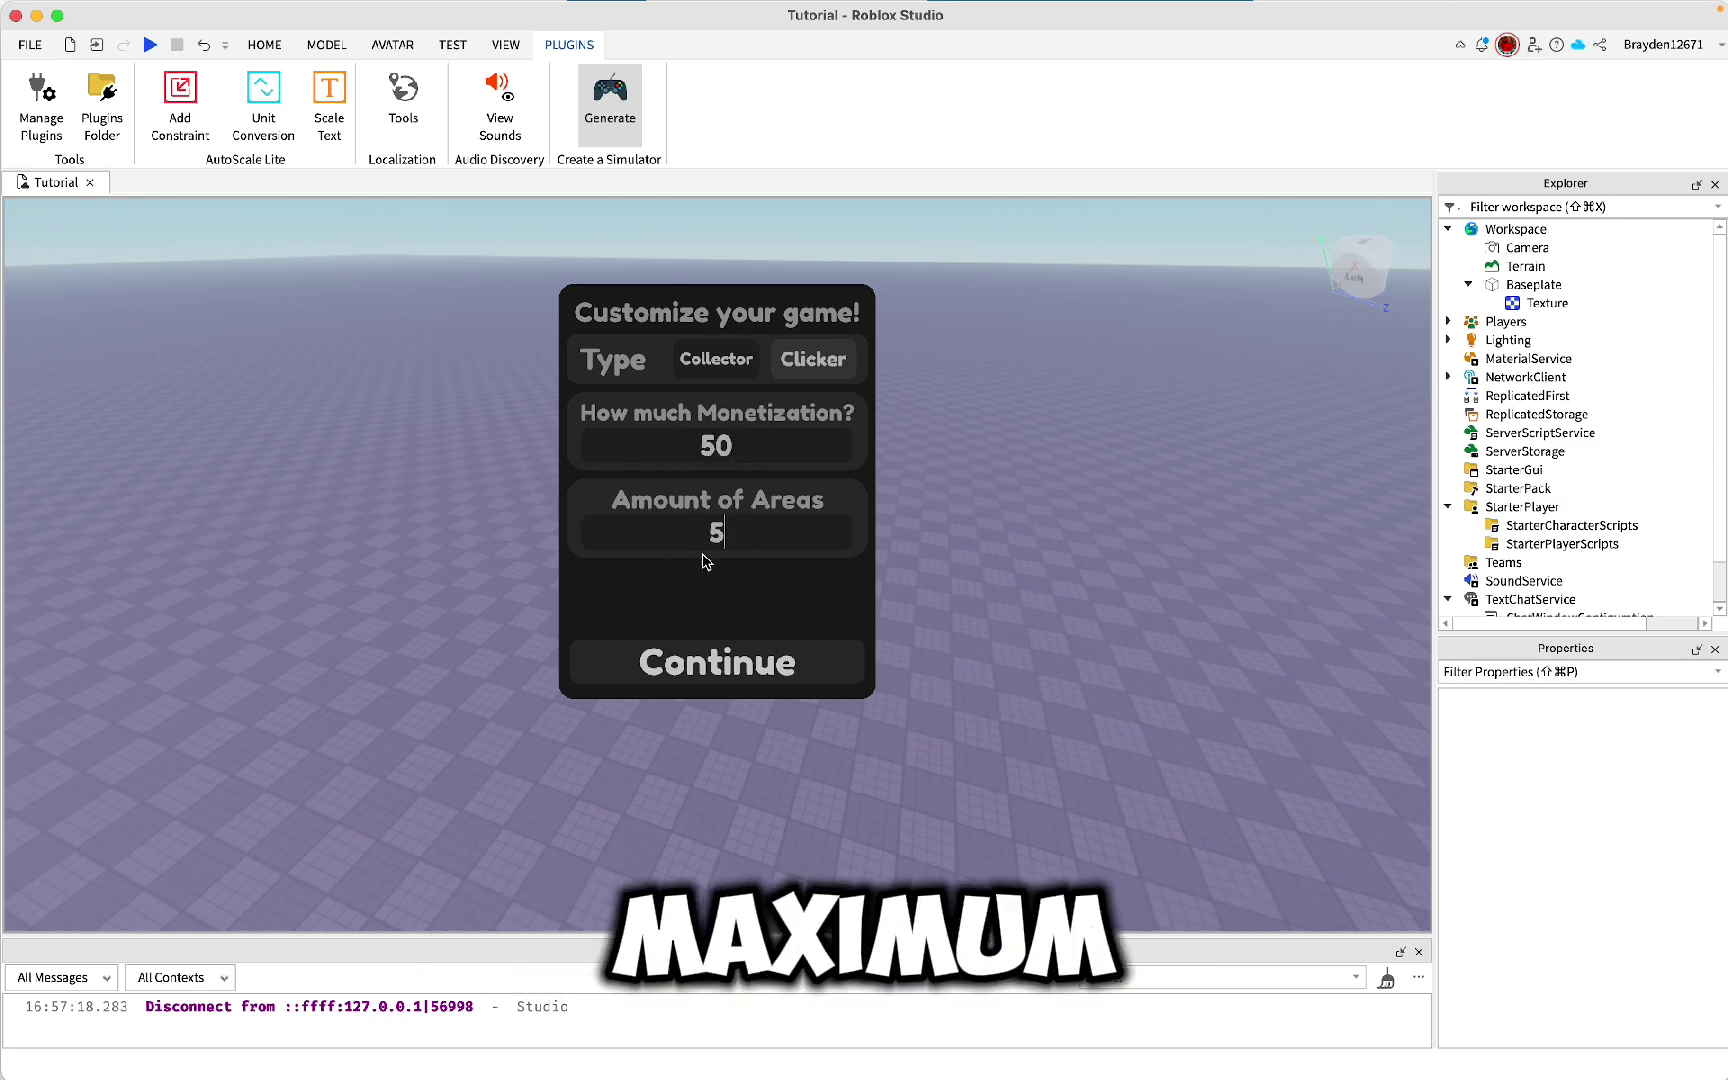
click(742, 533)
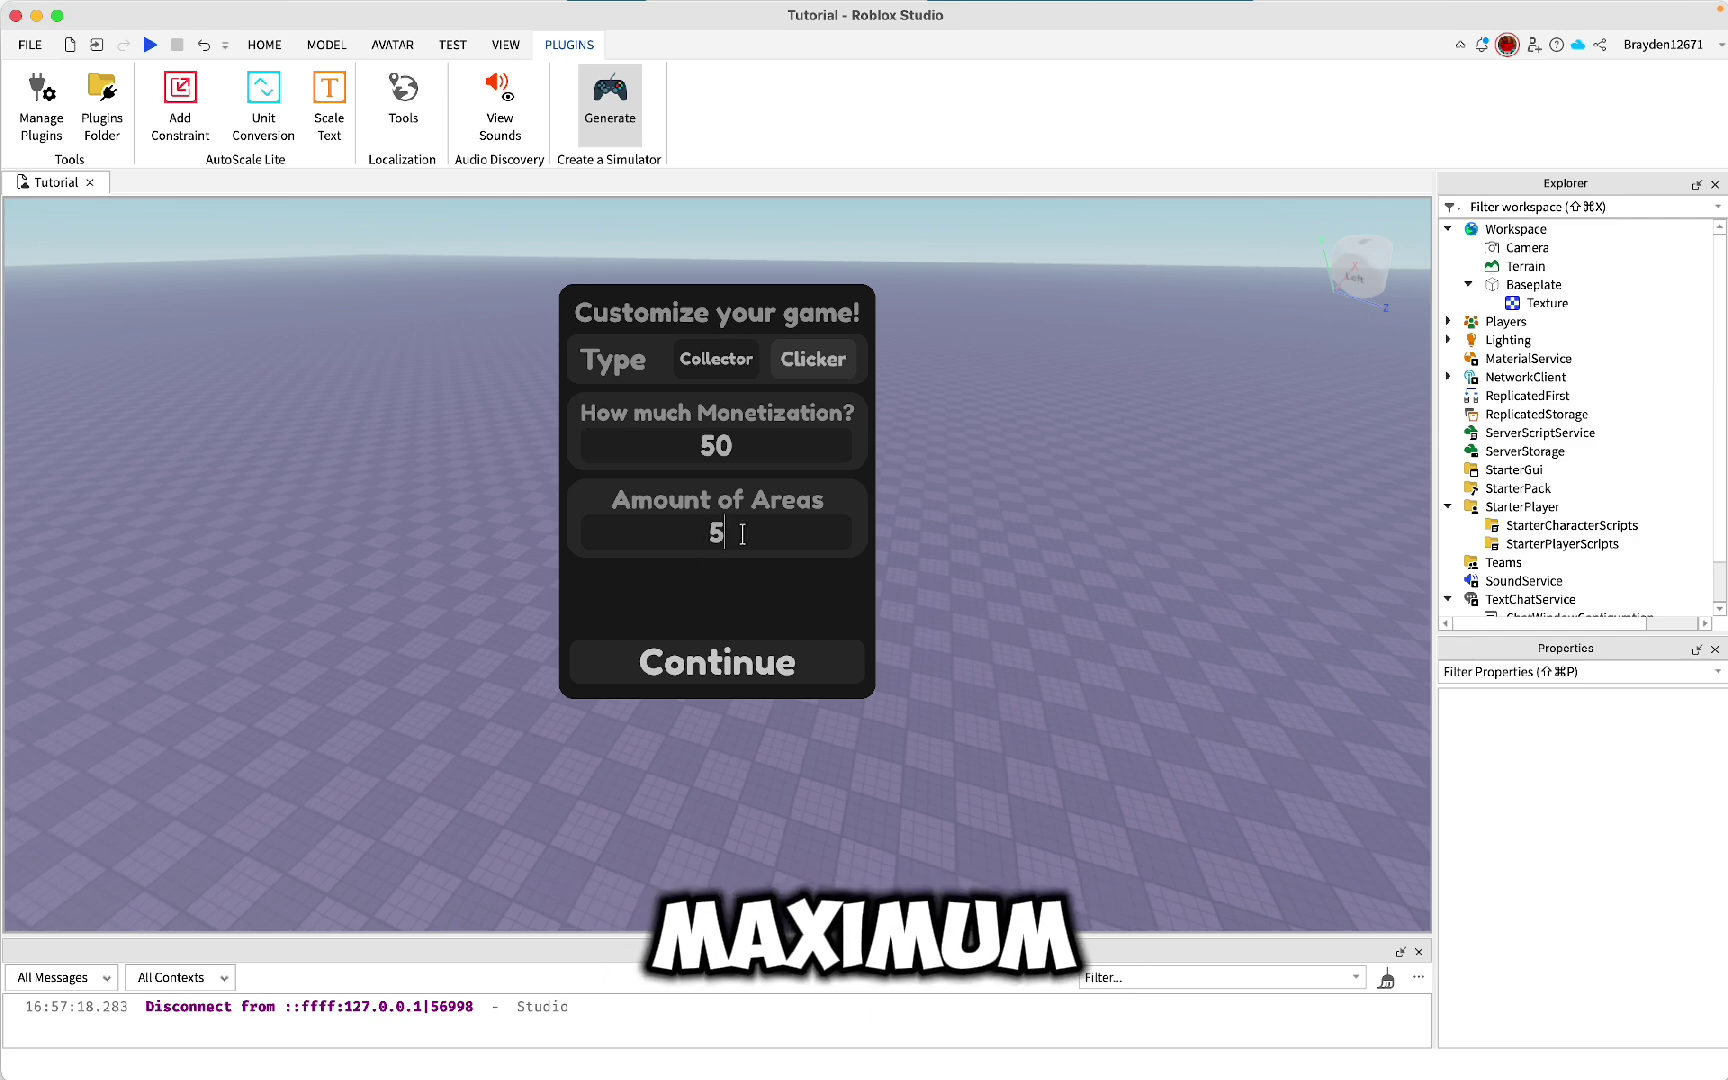
click(730, 668)
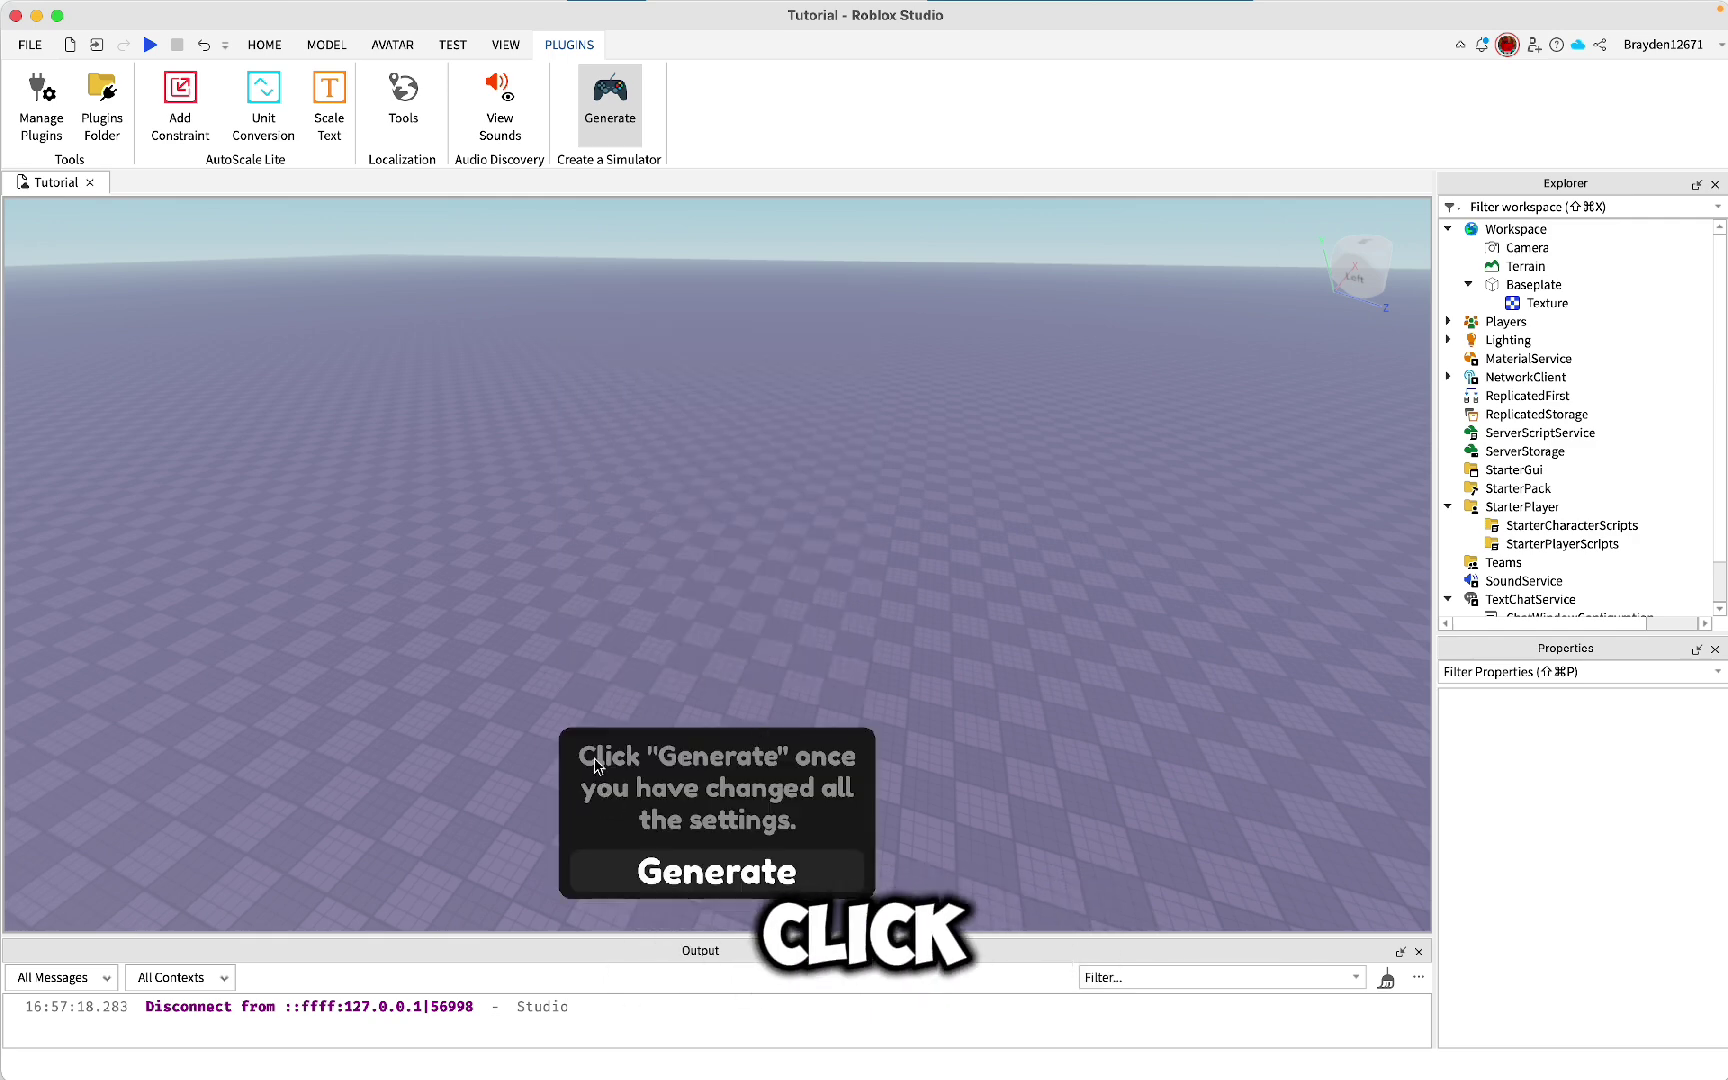
click(719, 876)
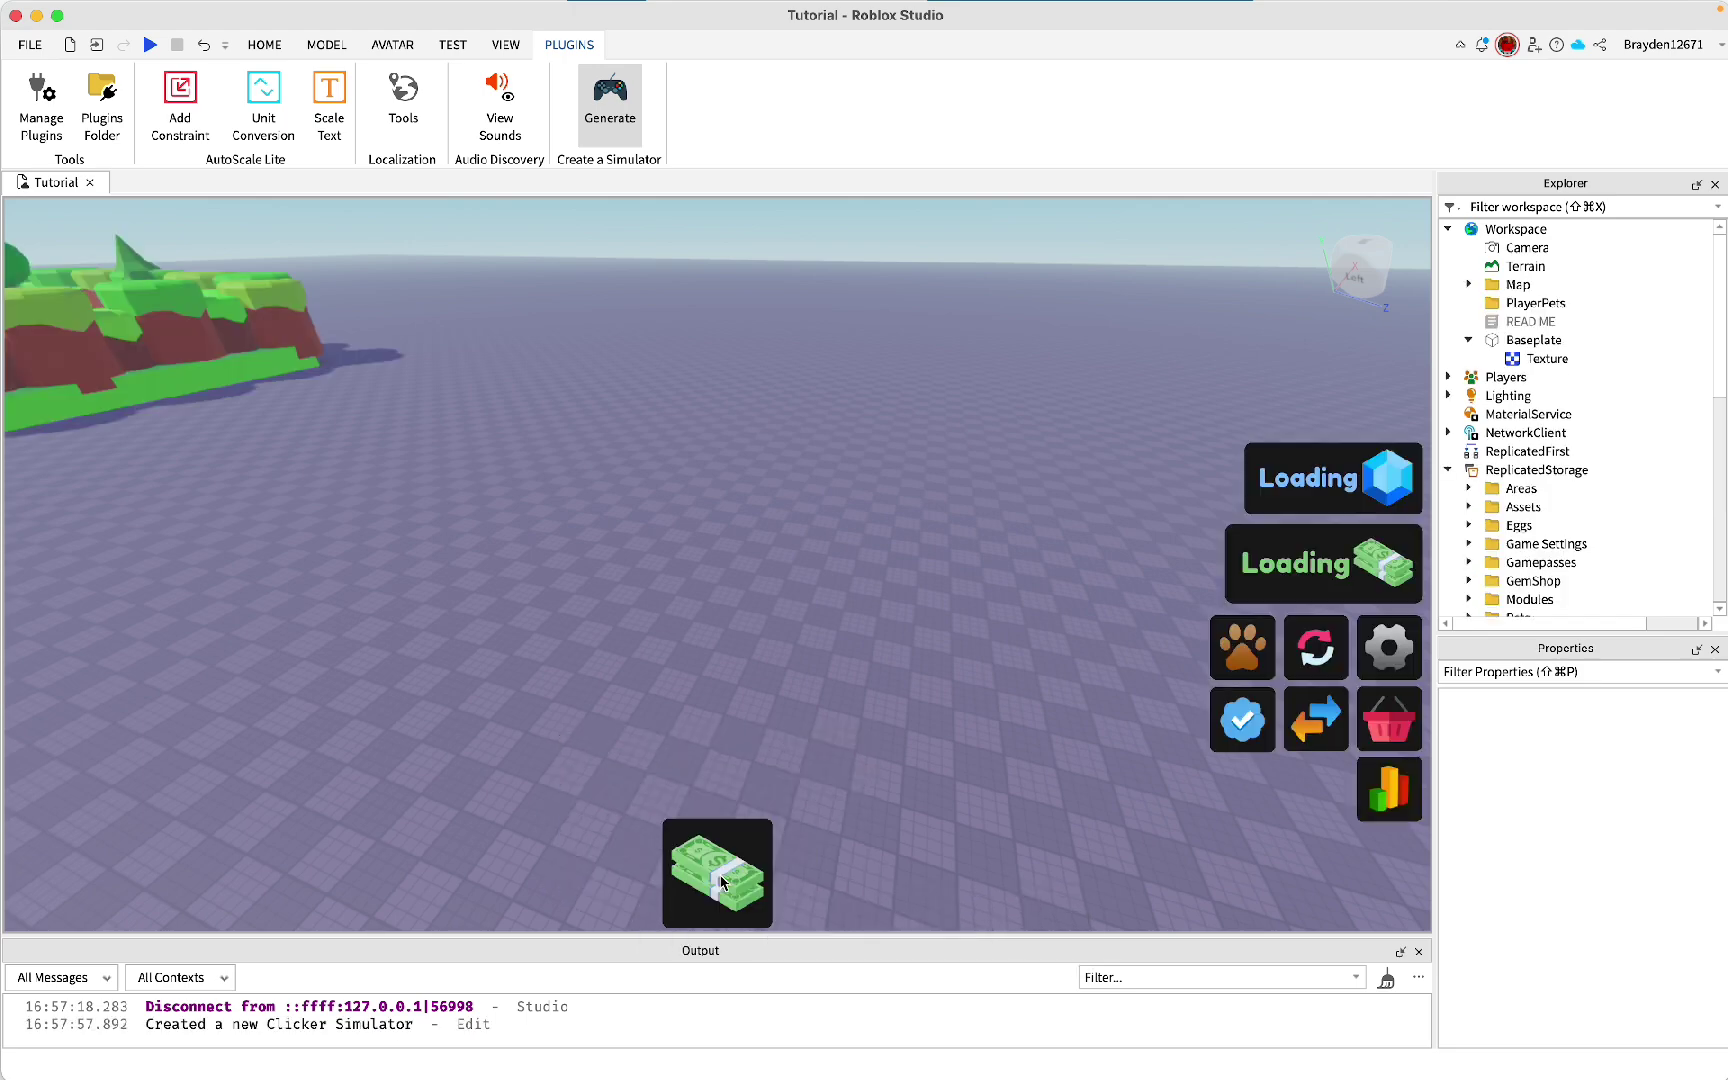
Fly the camera over the generated simulator map to inspect its terrain, eggs and gem shop
right_drag(657, 637, 657, 637)
key(w)
scroll(658, 637, up, 10)
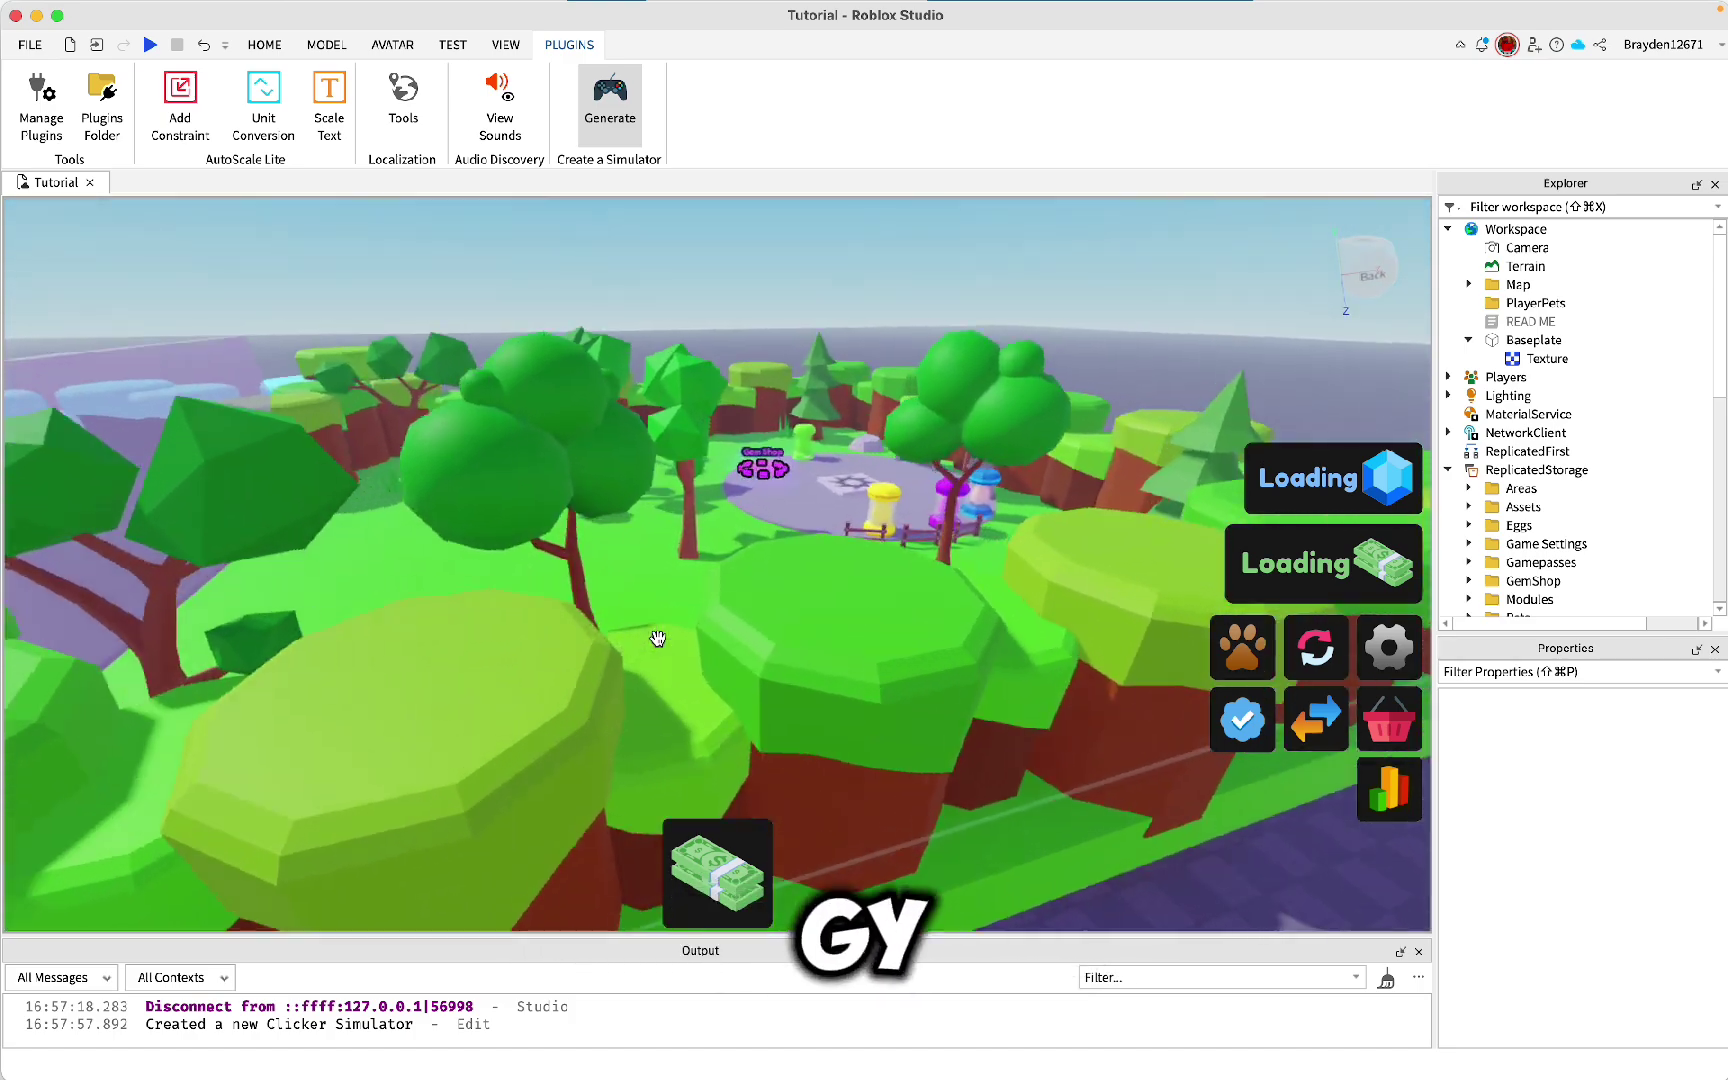
scroll(657, 637, up, 10)
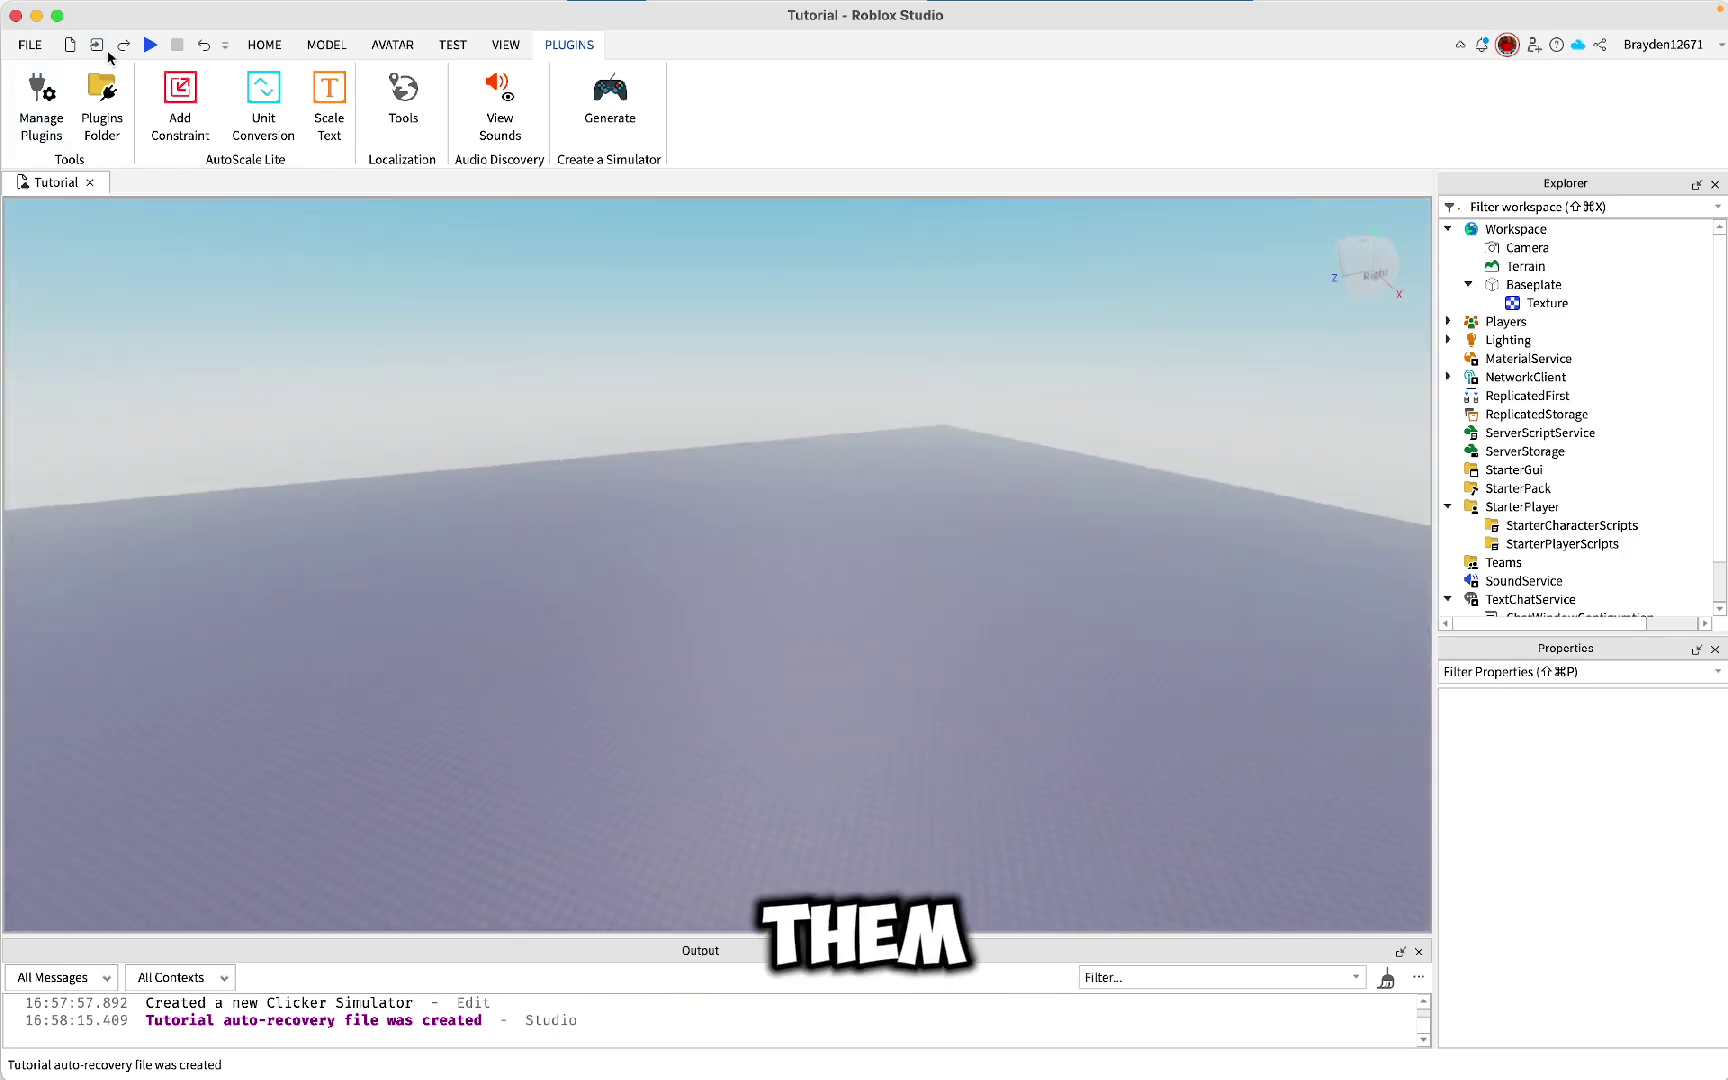
Redo the simulator generation and walk the character around the spawn area in a playtest
click(123, 44)
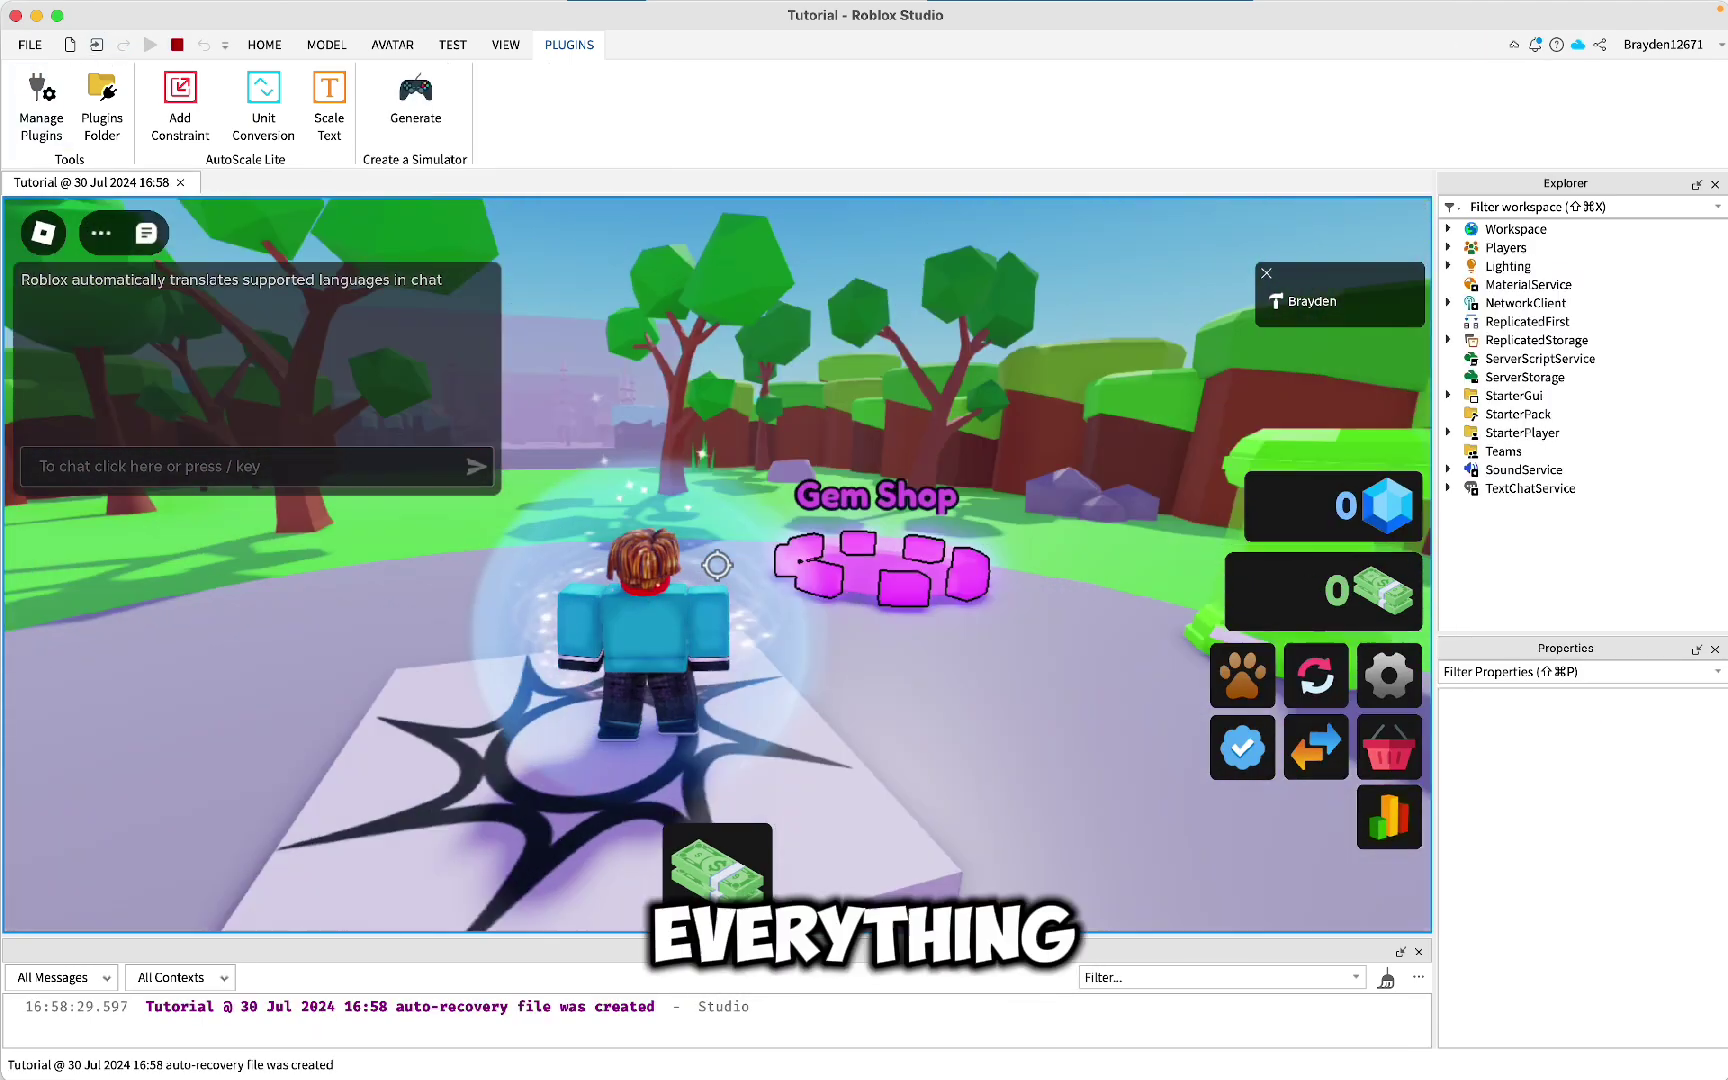
key(w)
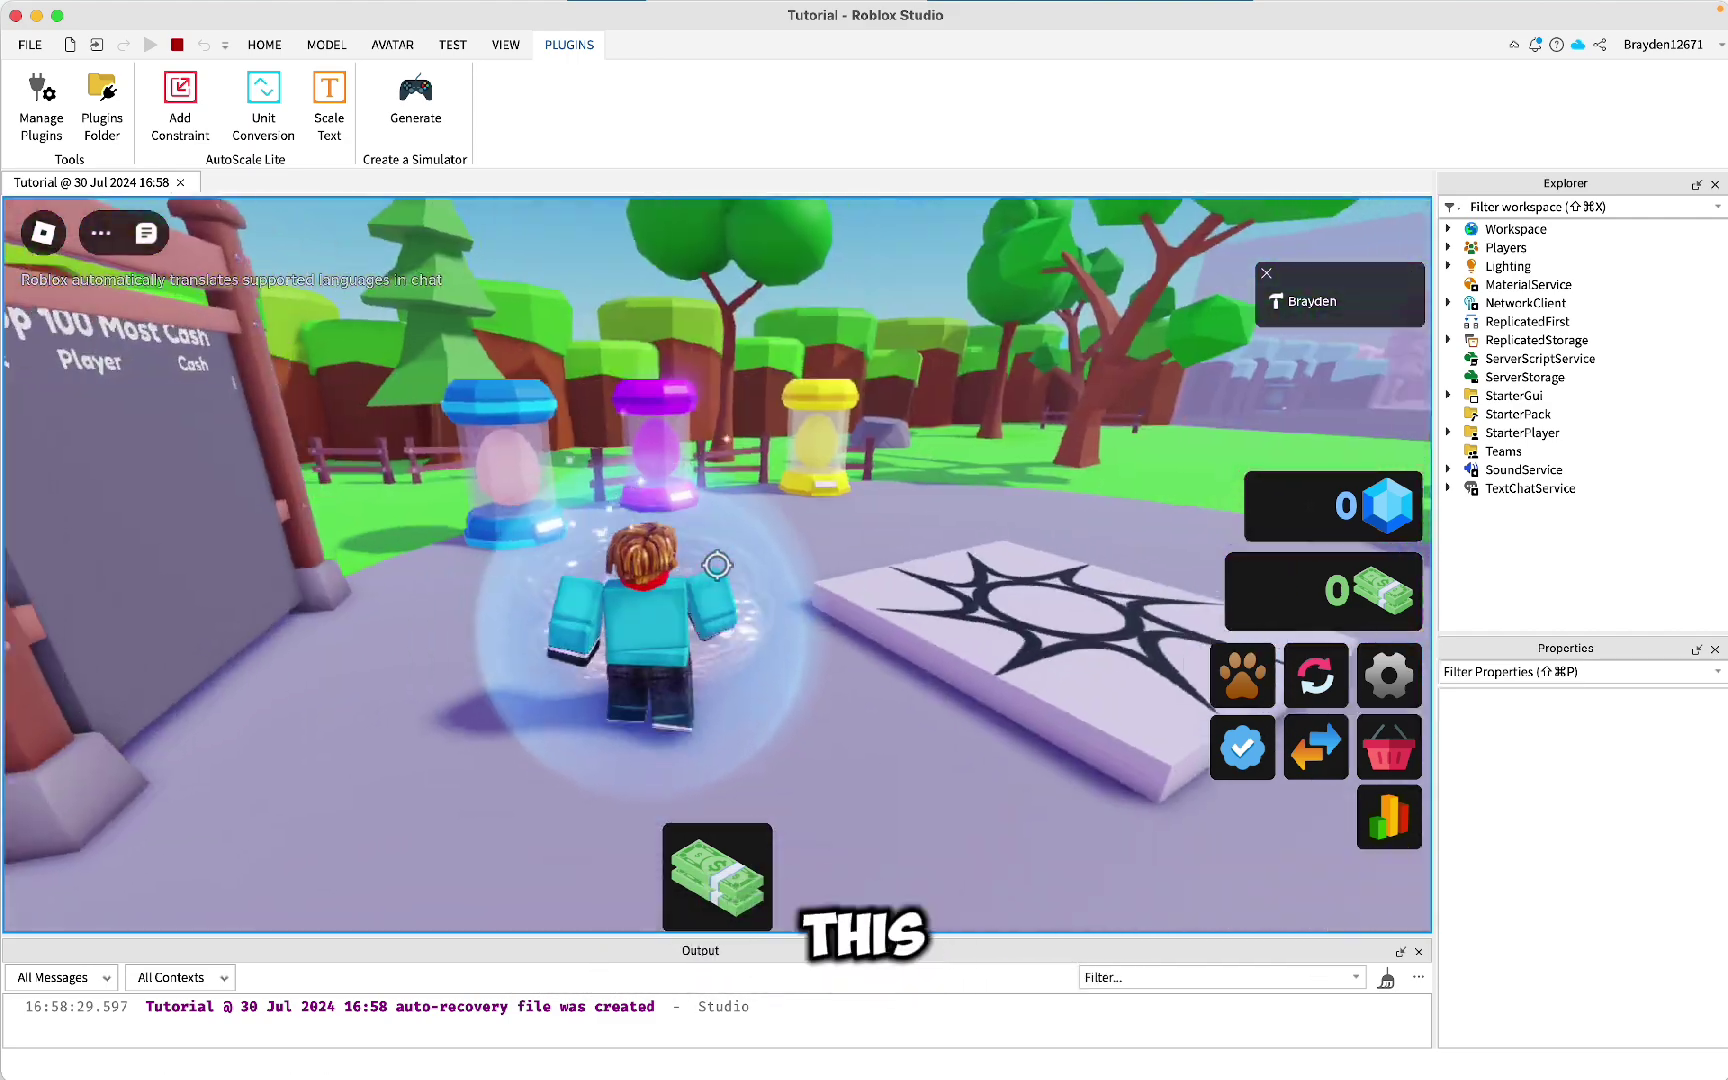
key(shift)
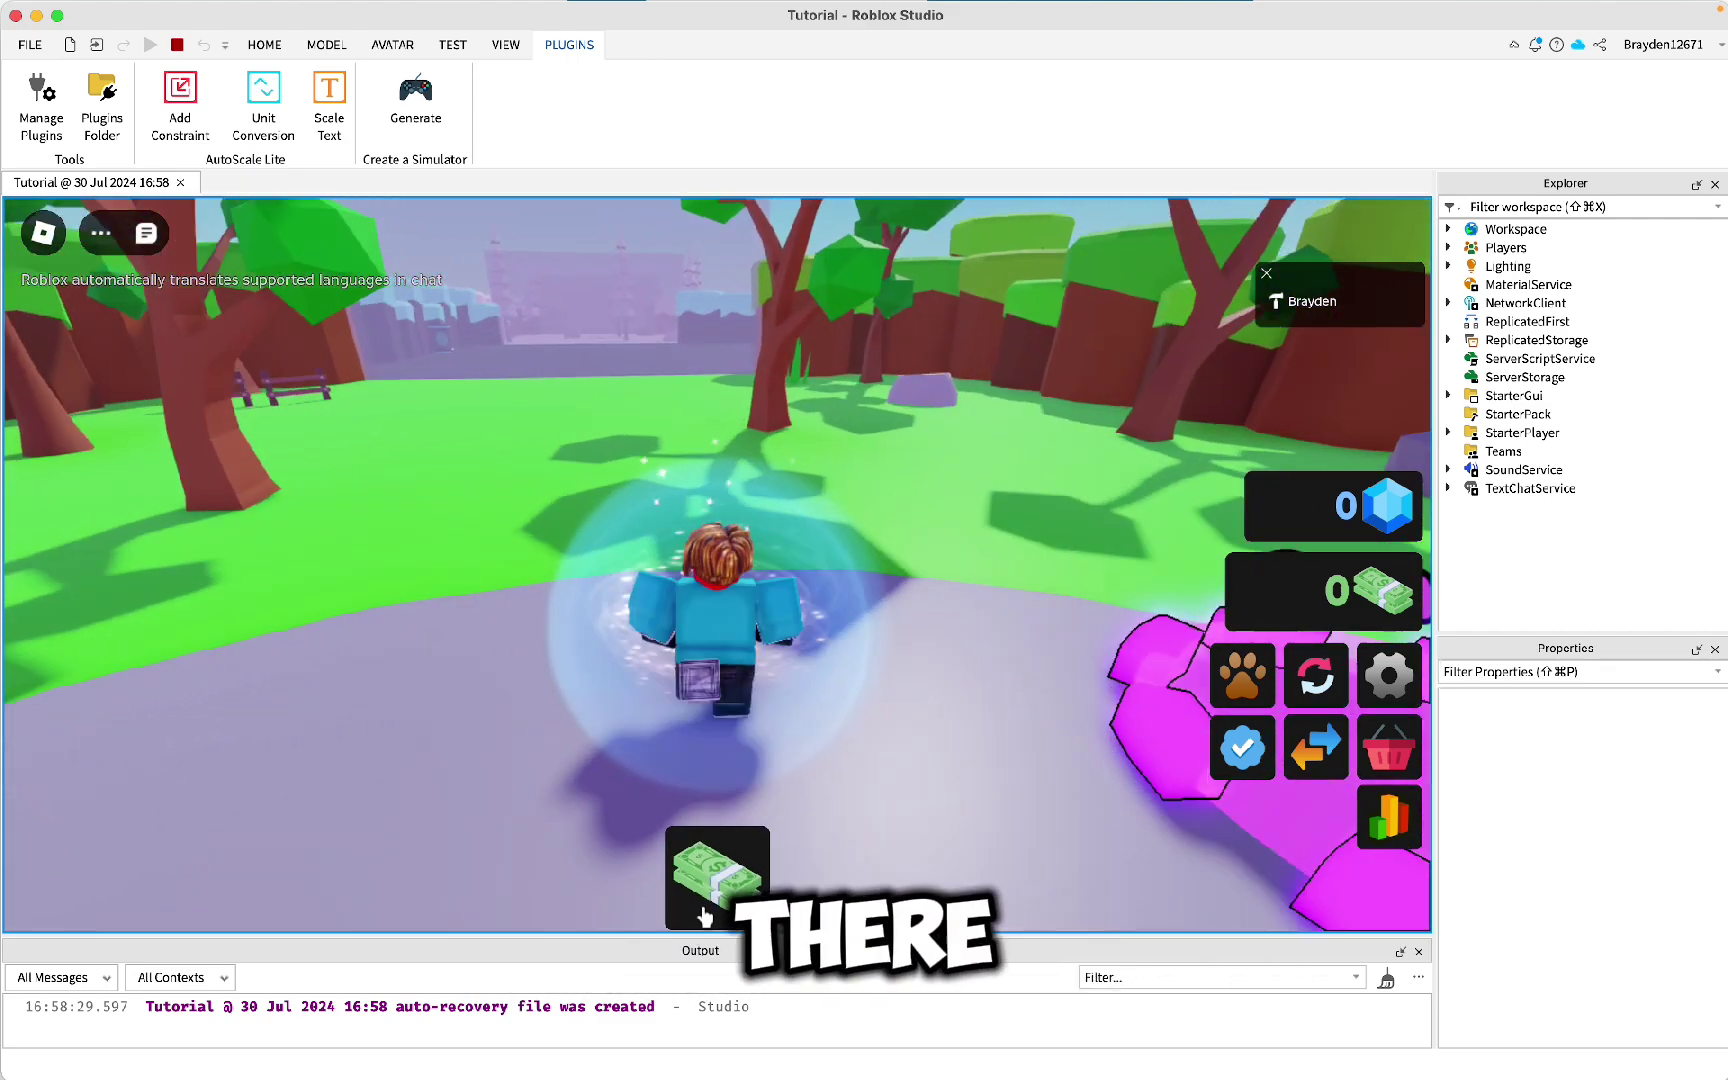
Test earning cash by using the on-screen cash button repeatedly while walking the character towards the next area
click(704, 912)
click(704, 912)
click(706, 915)
click(706, 915)
click(706, 915)
click(701, 902)
click(701, 902)
click(701, 902)
click(701, 902)
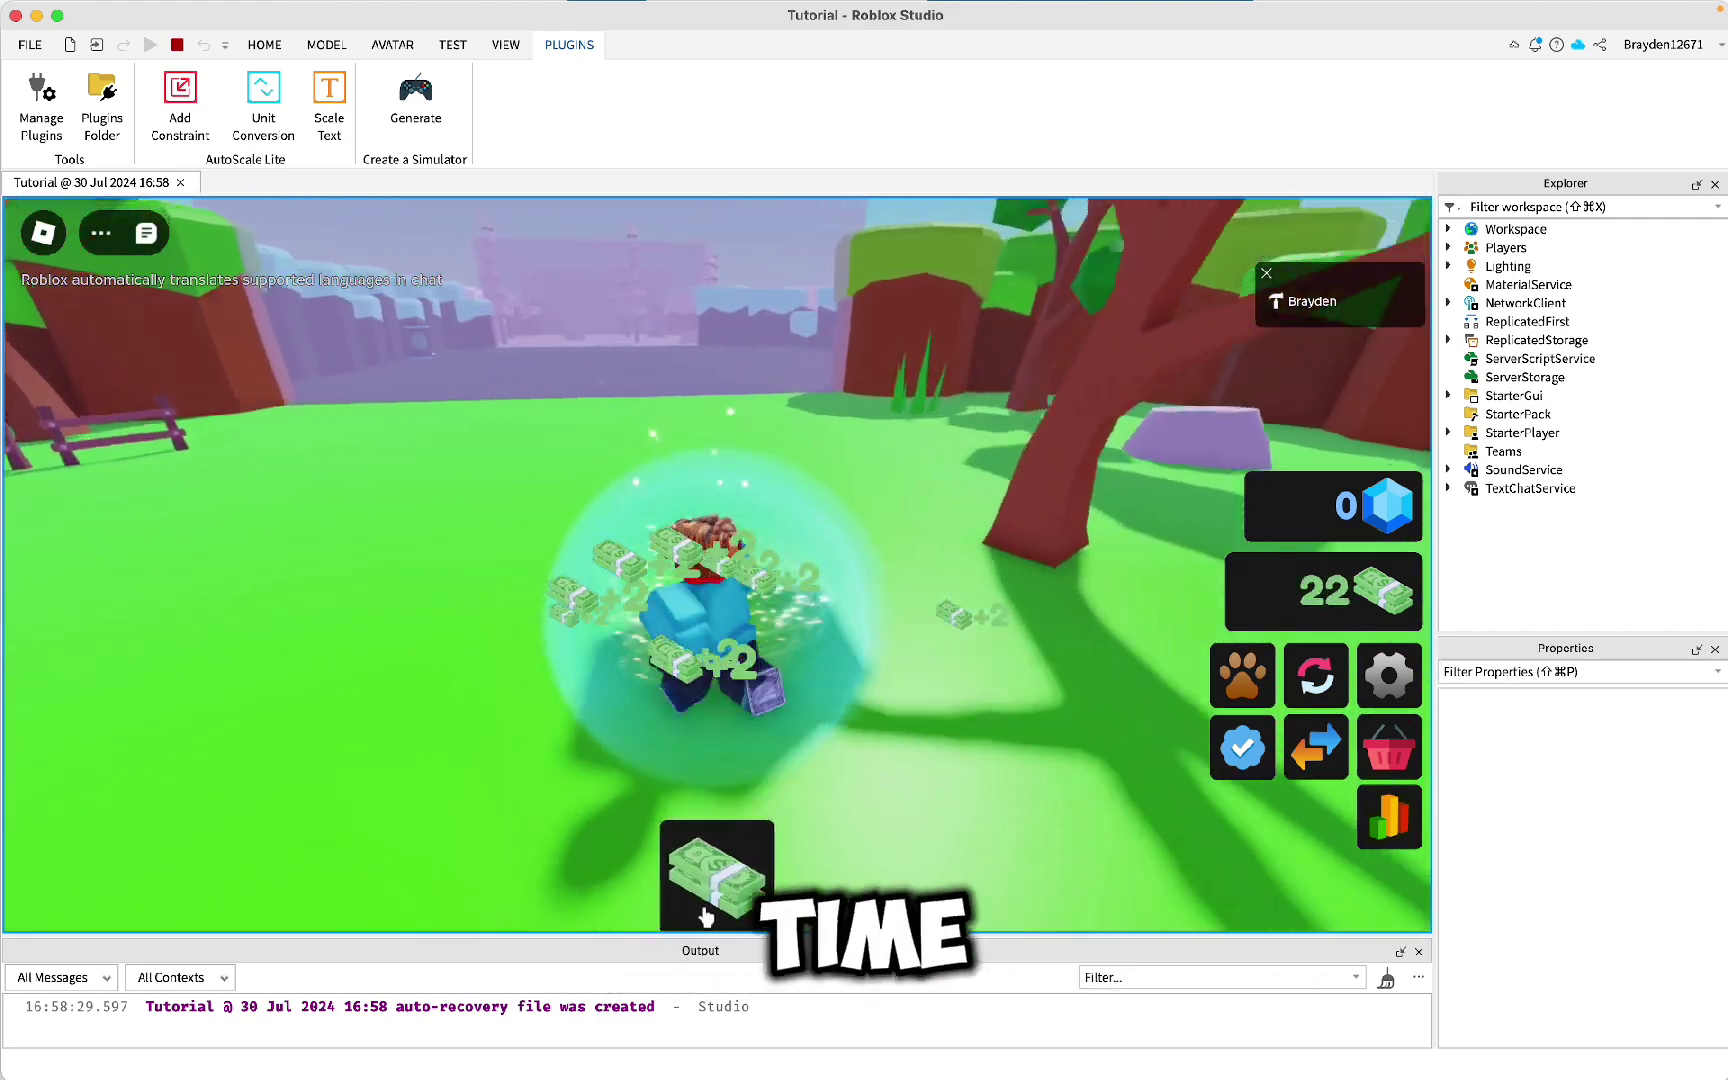
click(701, 902)
click(701, 902)
click(701, 902)
click(701, 902)
click(703, 903)
click(703, 903)
click(703, 903)
click(703, 903)
click(703, 903)
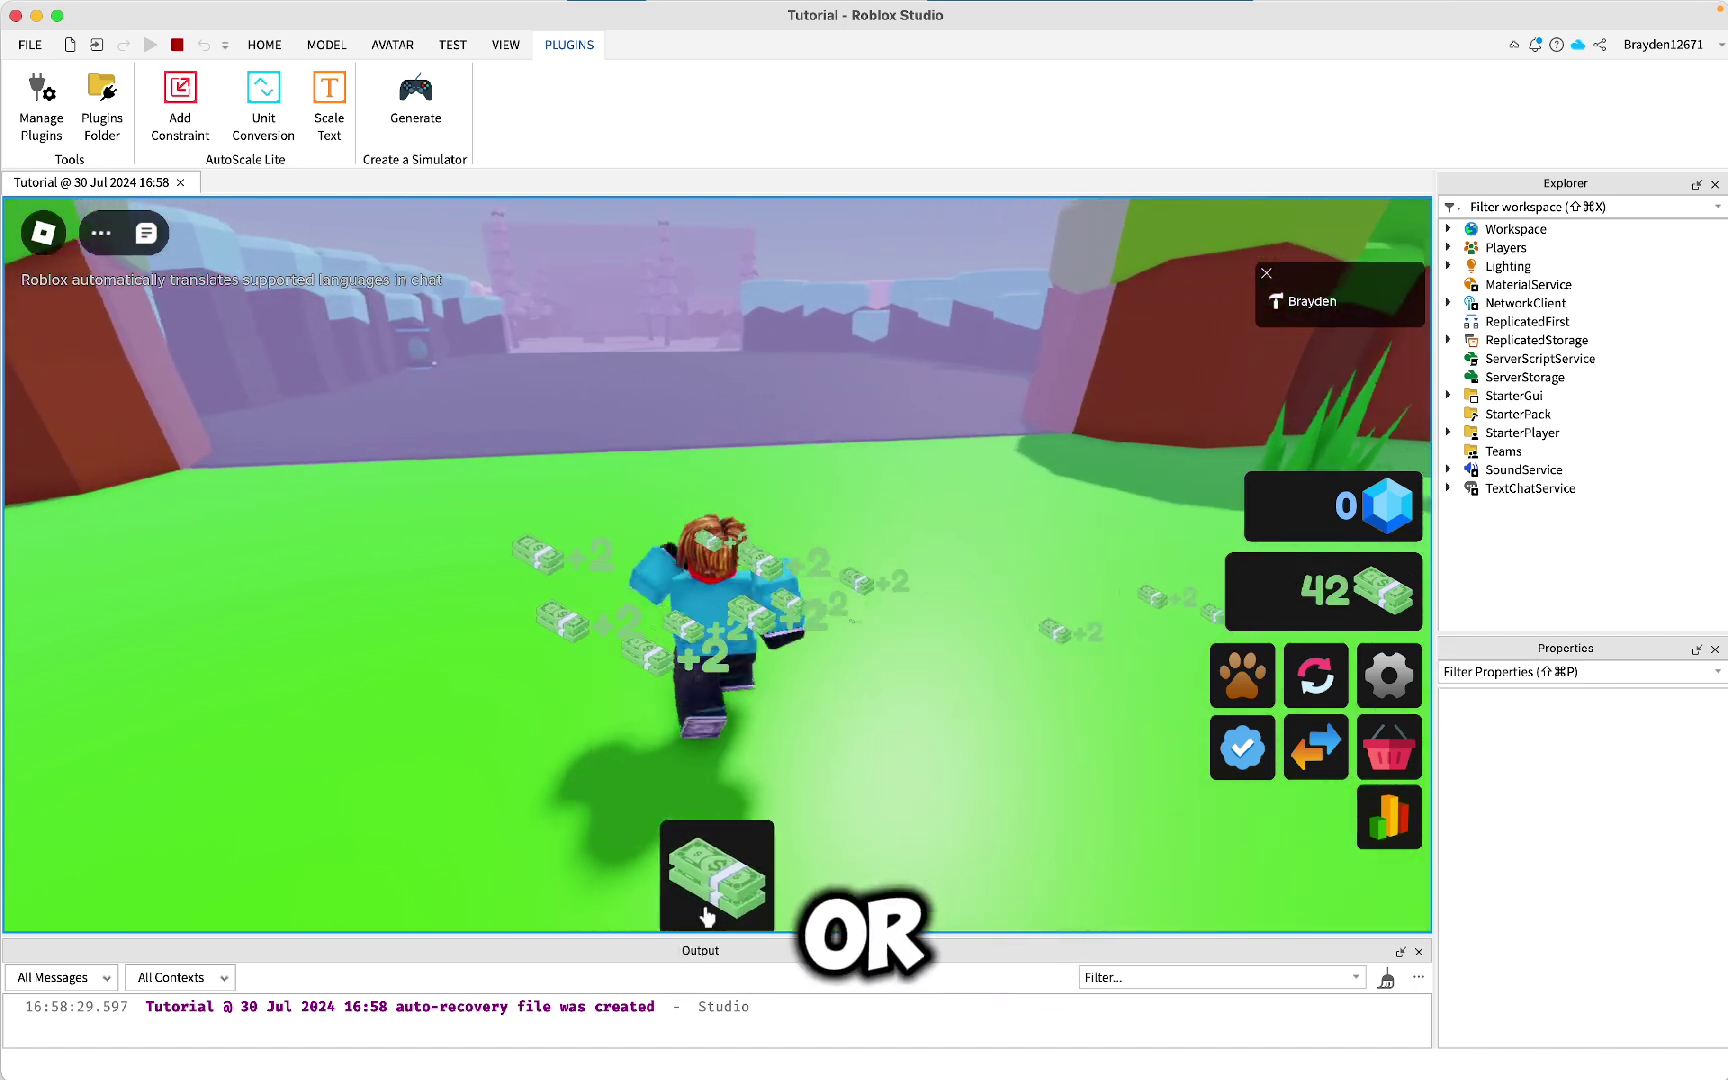
click(703, 903)
click(703, 903)
click(703, 903)
key(w)
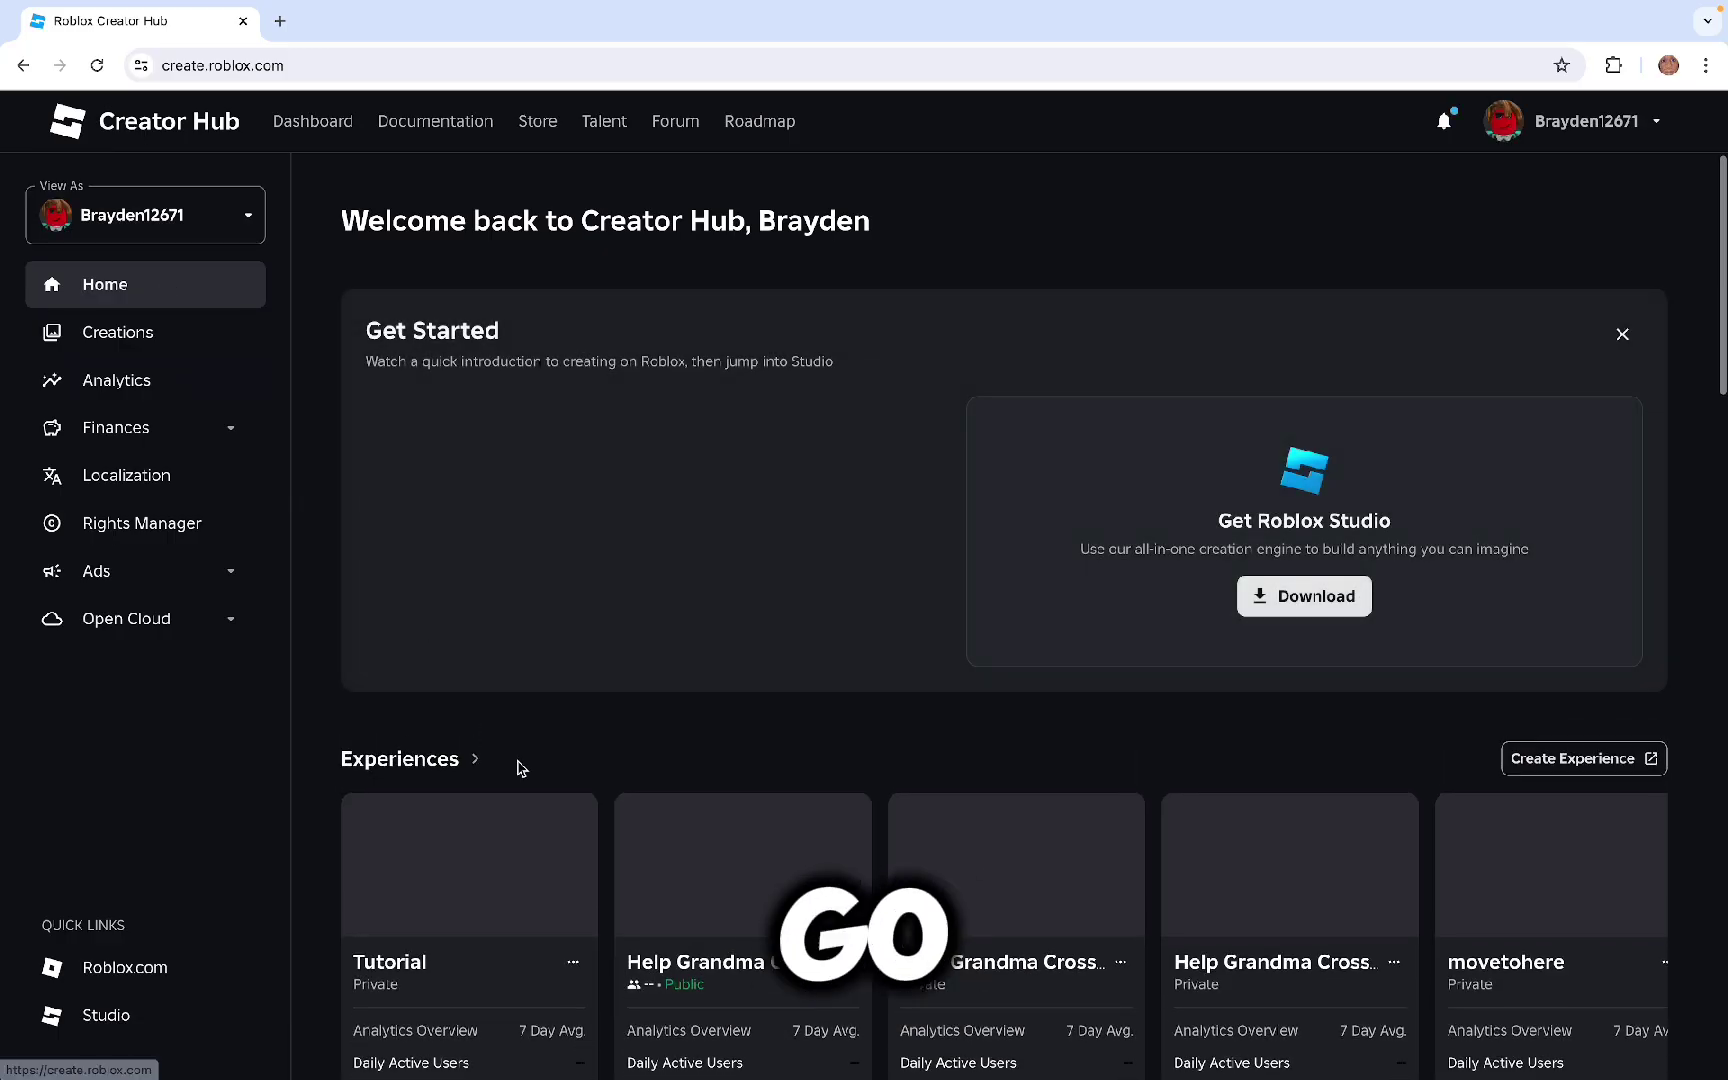
Toggle Studio access to API services off and back on in the Tutorial experience's content settings, saving each change
scroll(520, 760, down, 2)
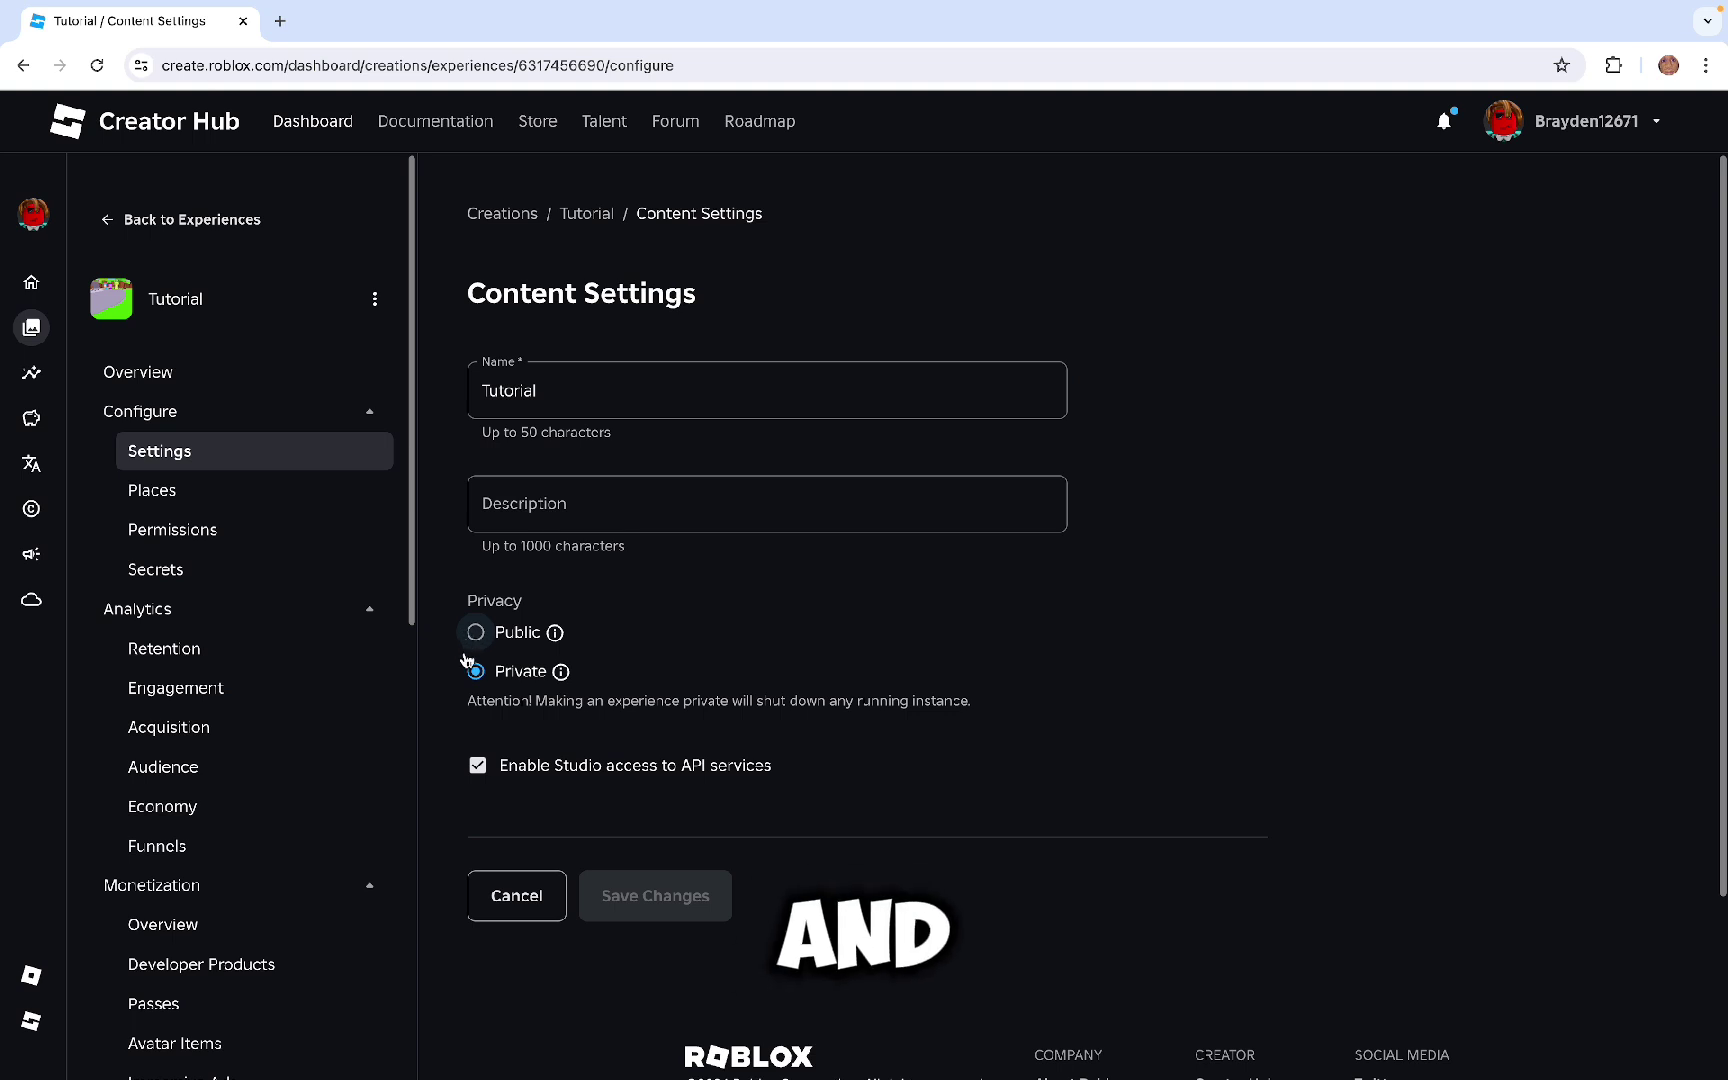
scroll(466, 660, down, 1)
click(477, 707)
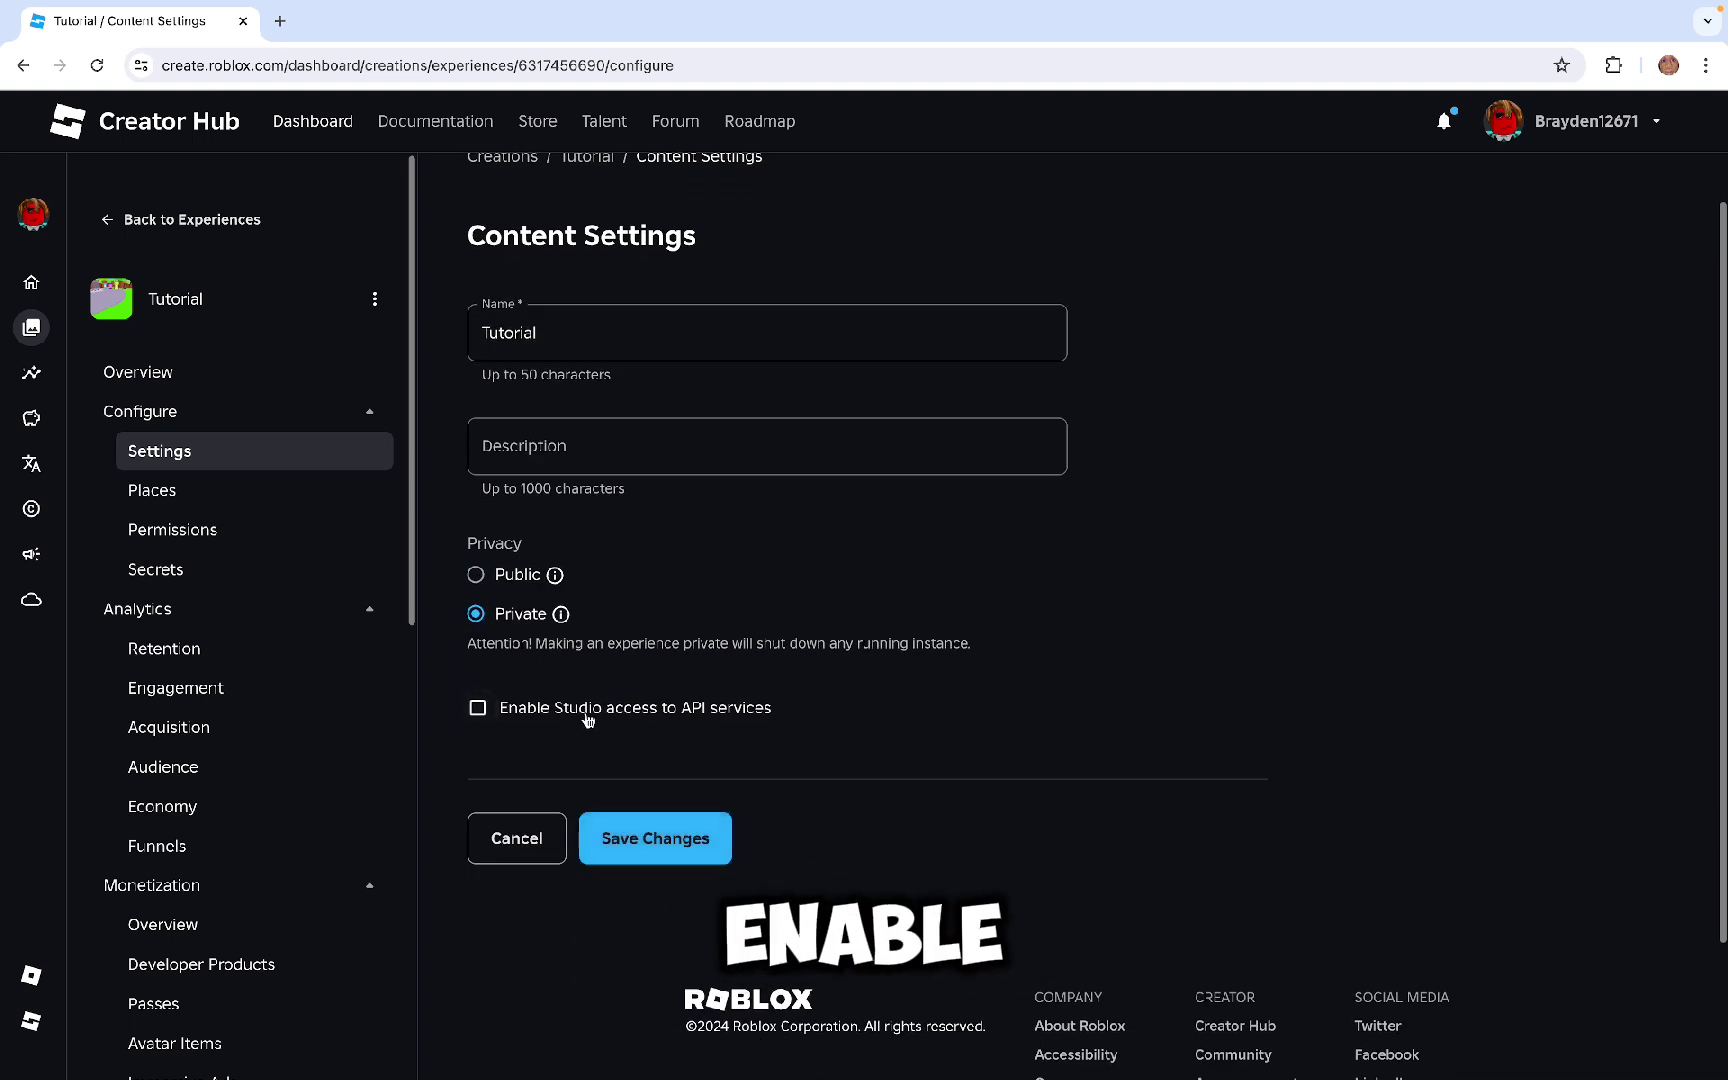
click(478, 712)
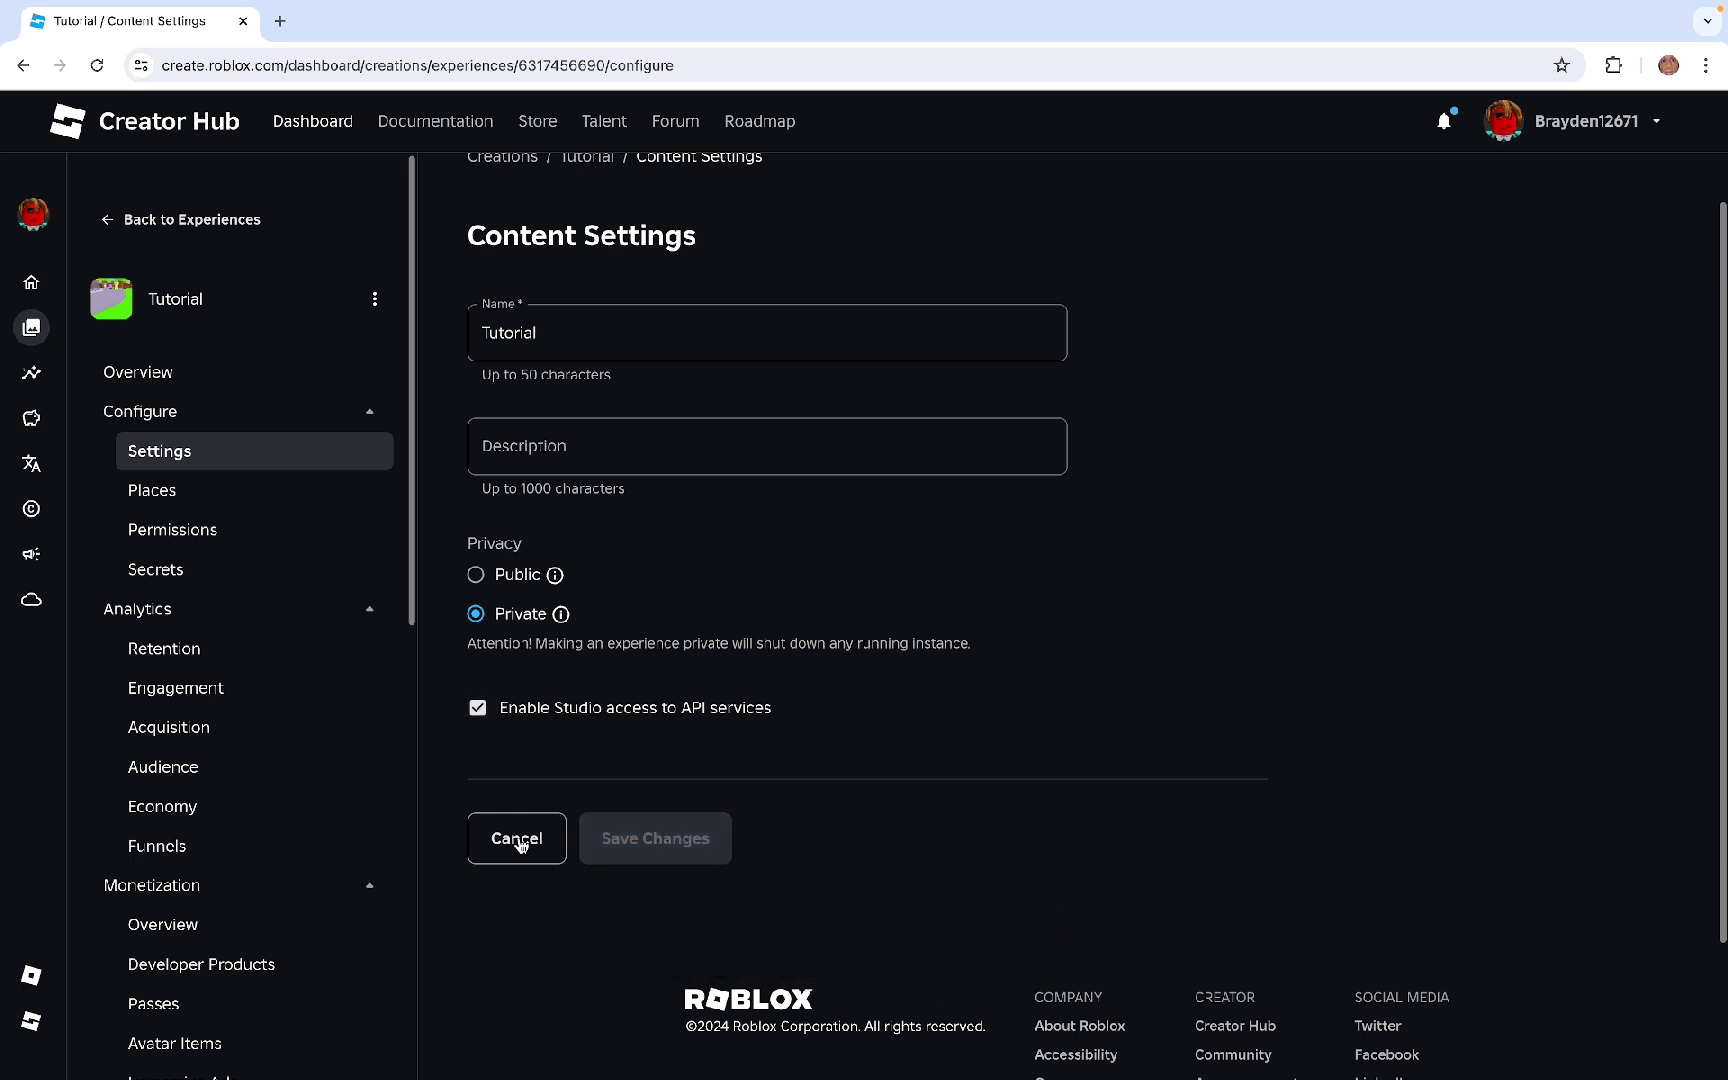
key(space)
click(612, 825)
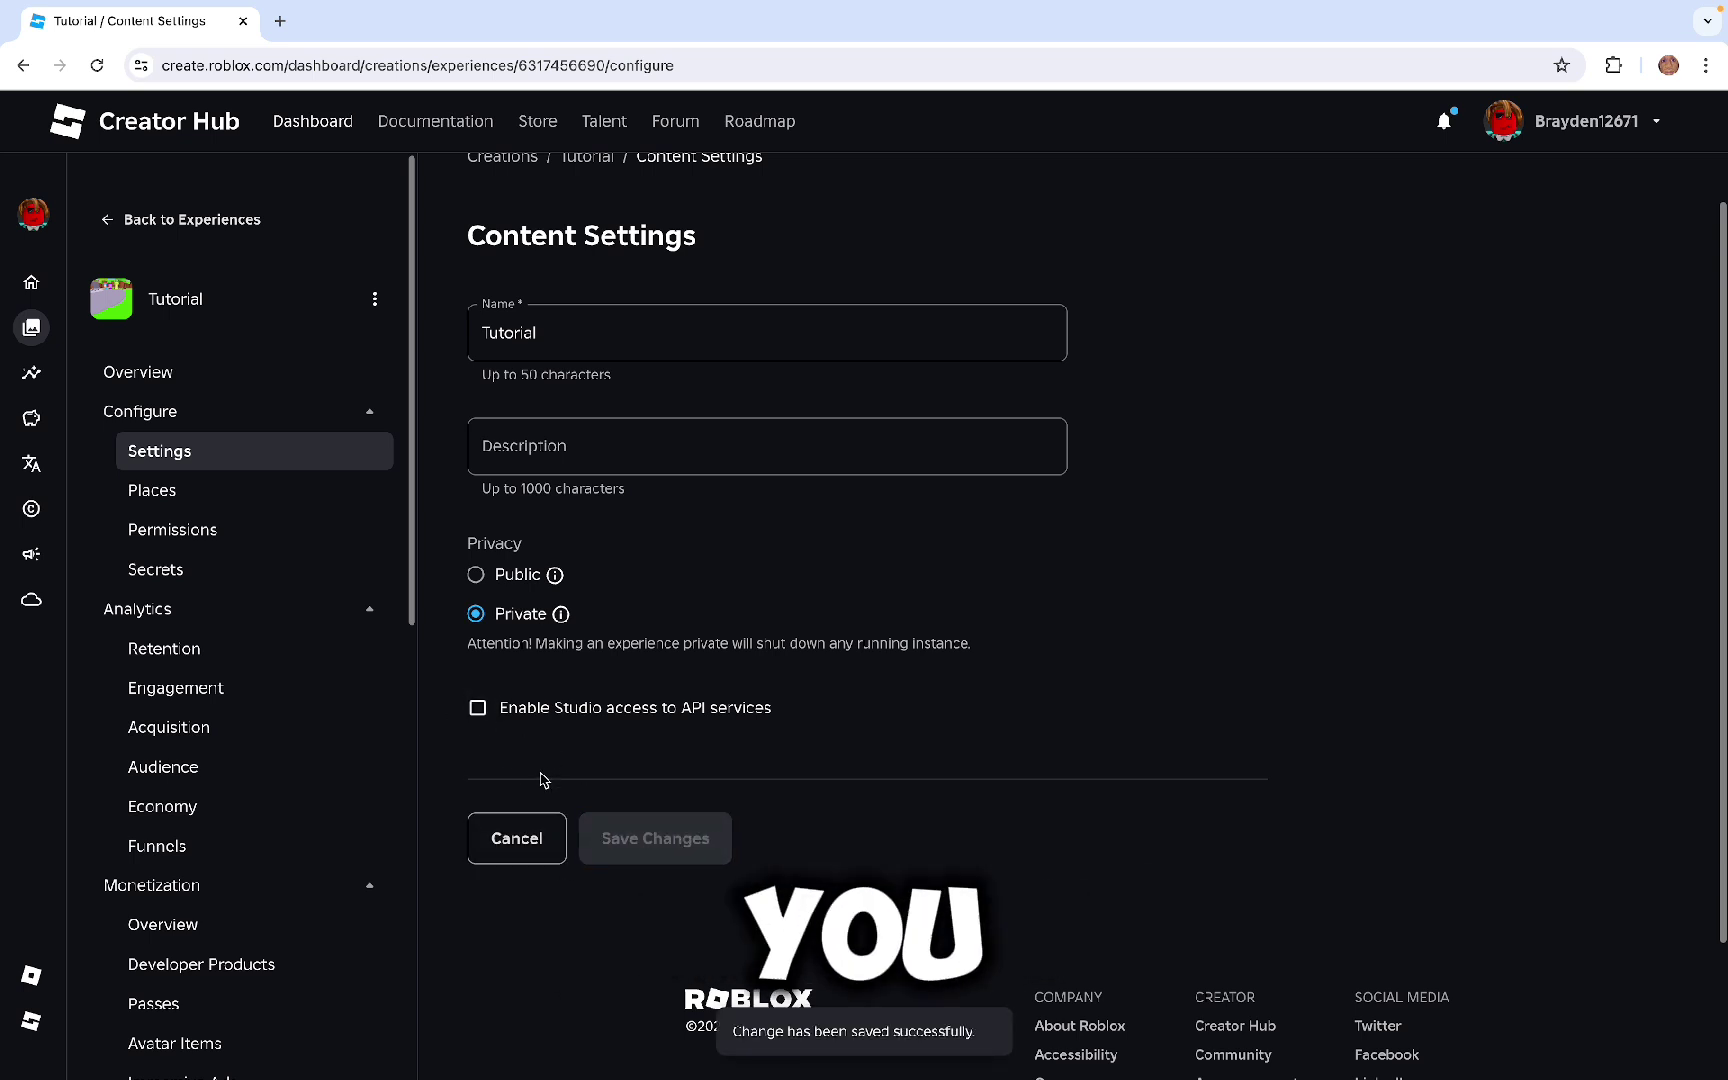
click(478, 720)
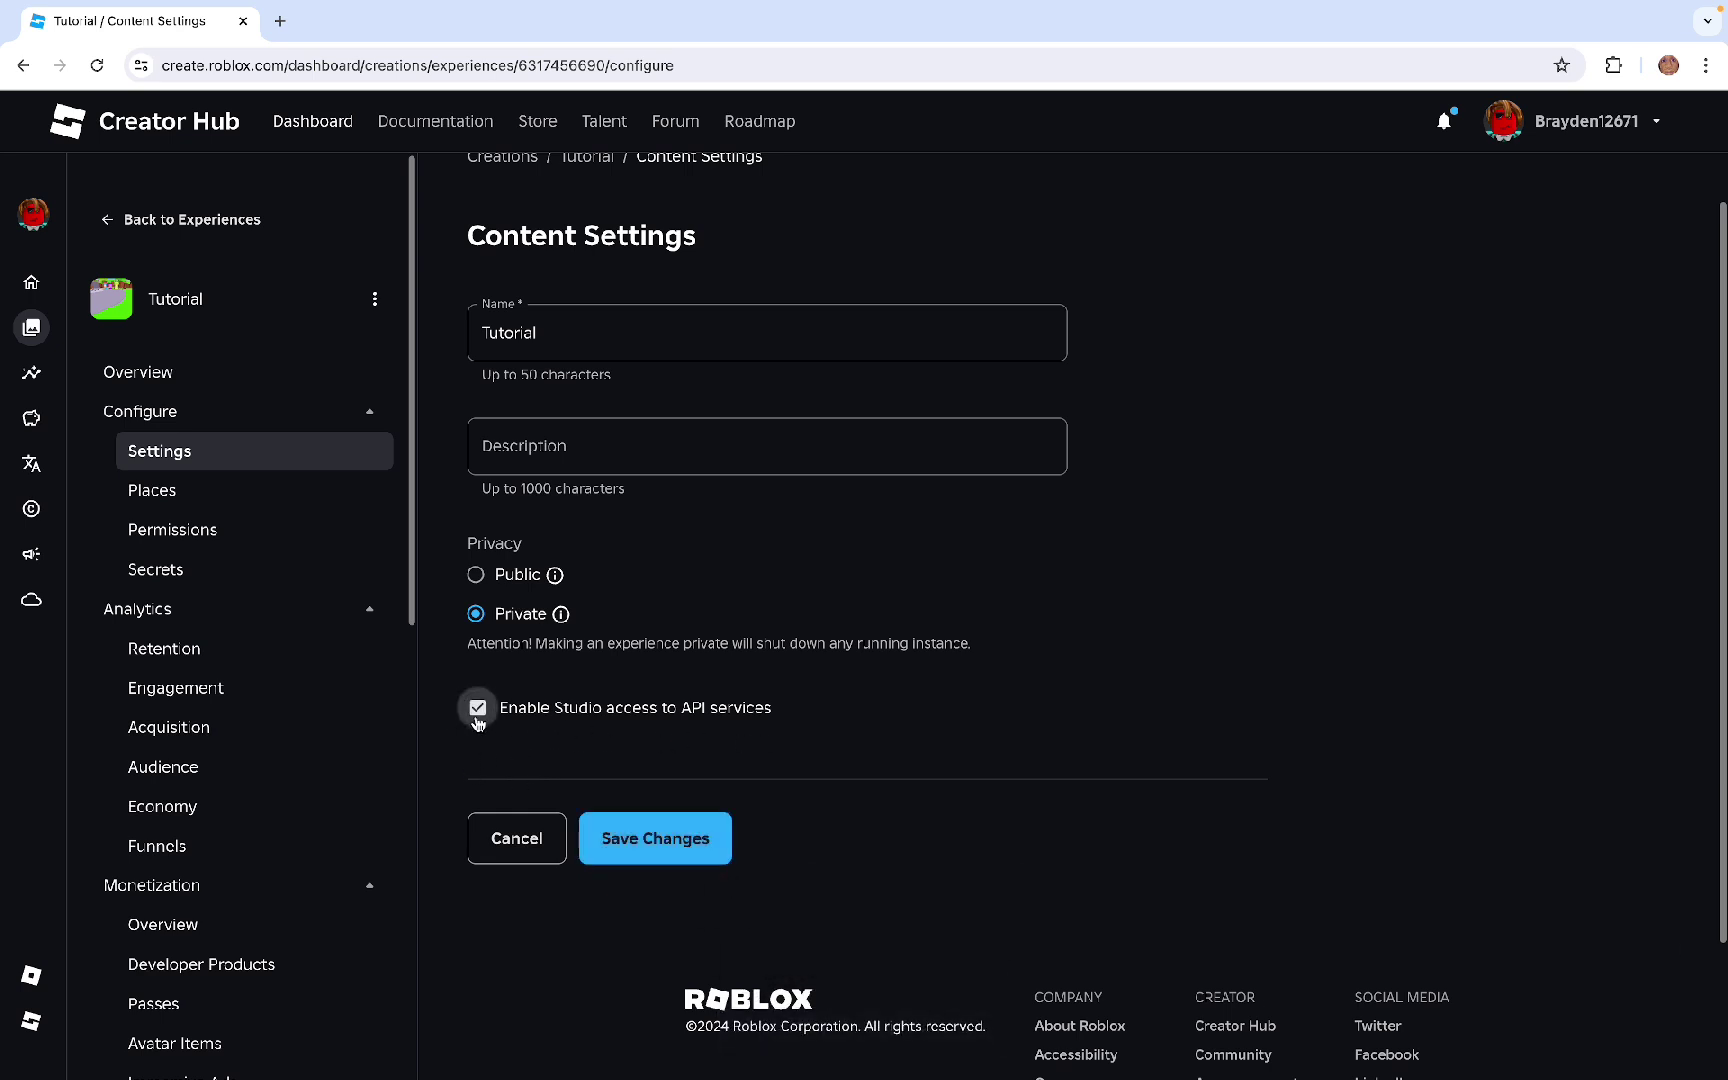
click(660, 842)
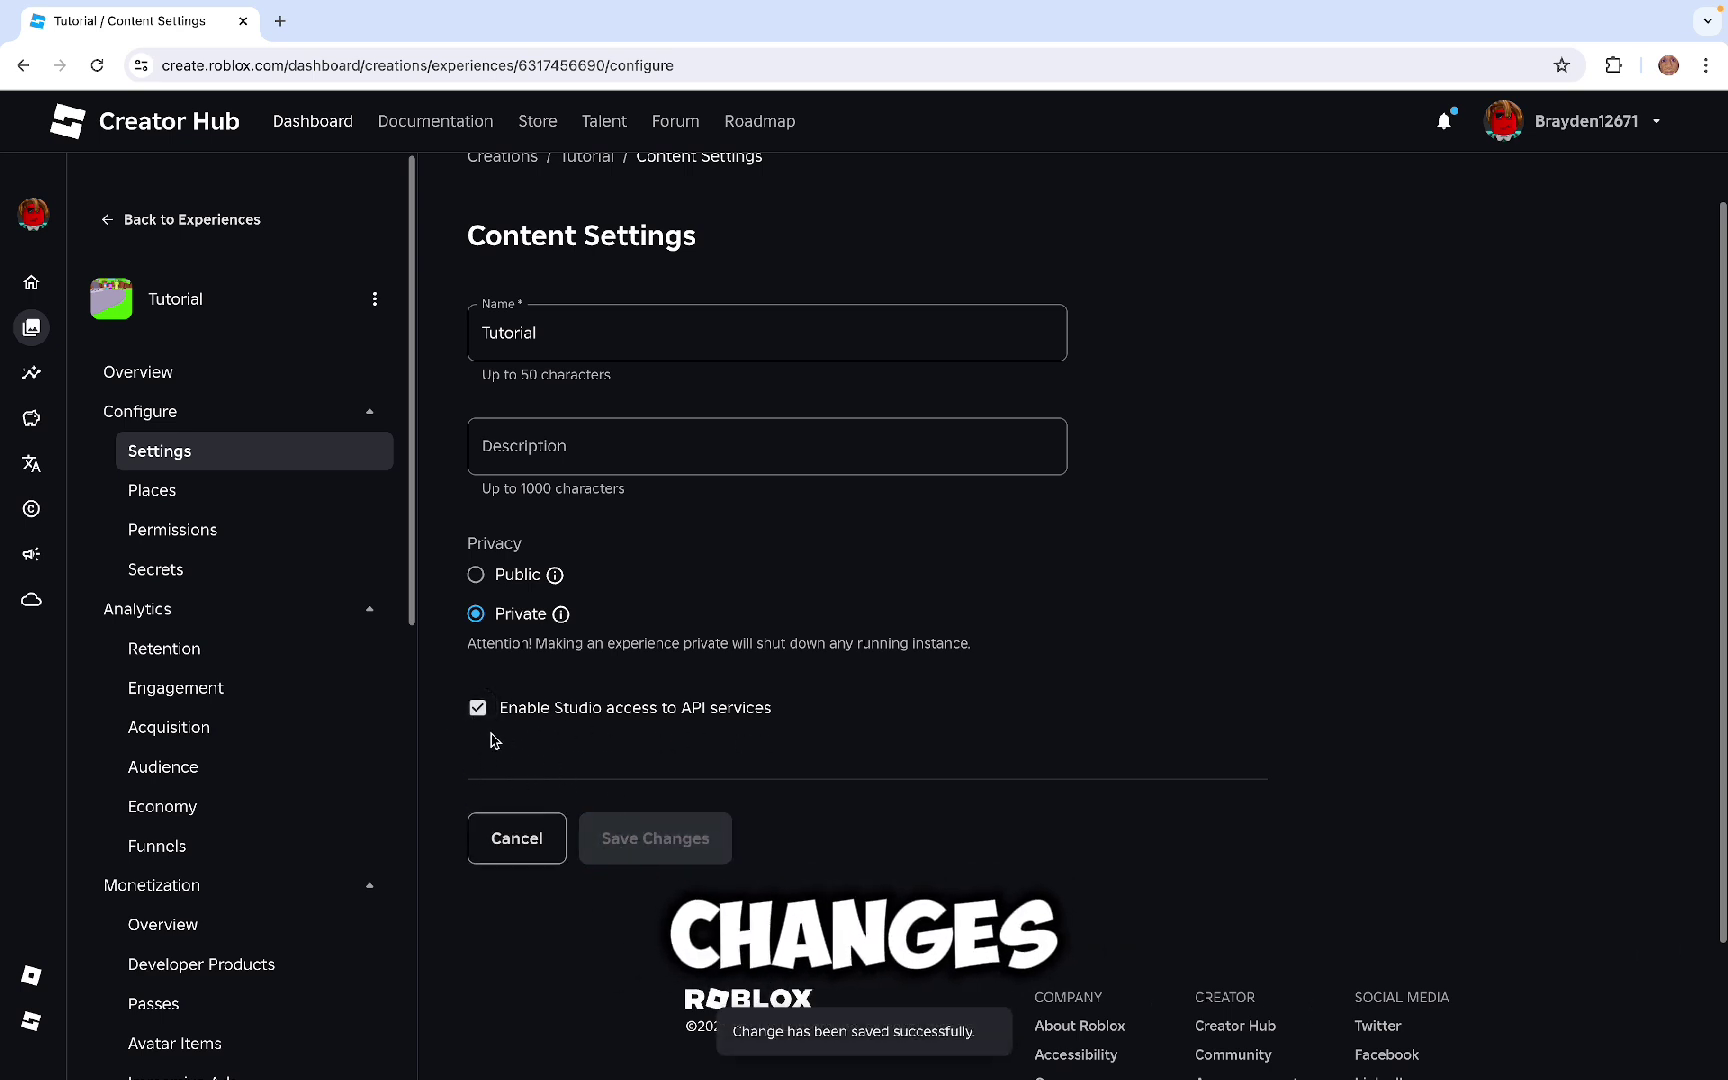
Switch to Roblox Studio and examine the AutoEgg, DoubleCurrency, Lucky and MoreStorage1 values in ReplicatedStorage's Gamepasses folder
key(super+Tab)
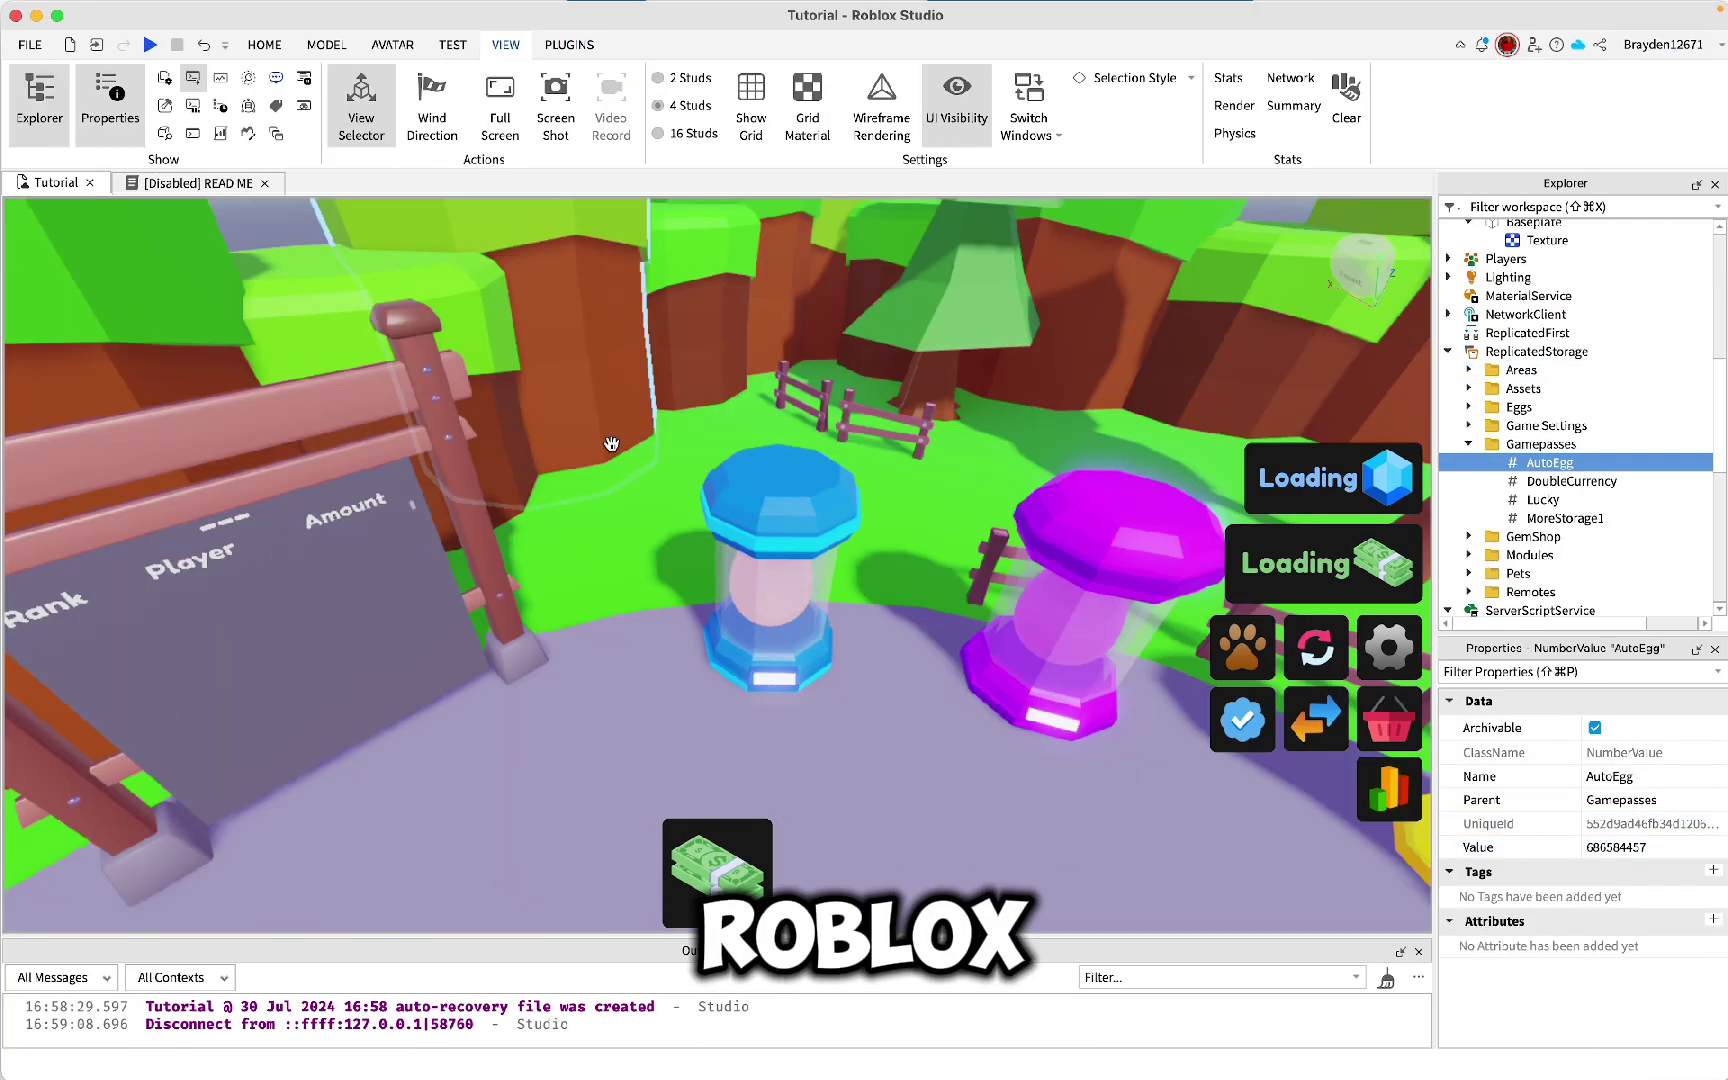
right_drag(609, 501, 632, 526)
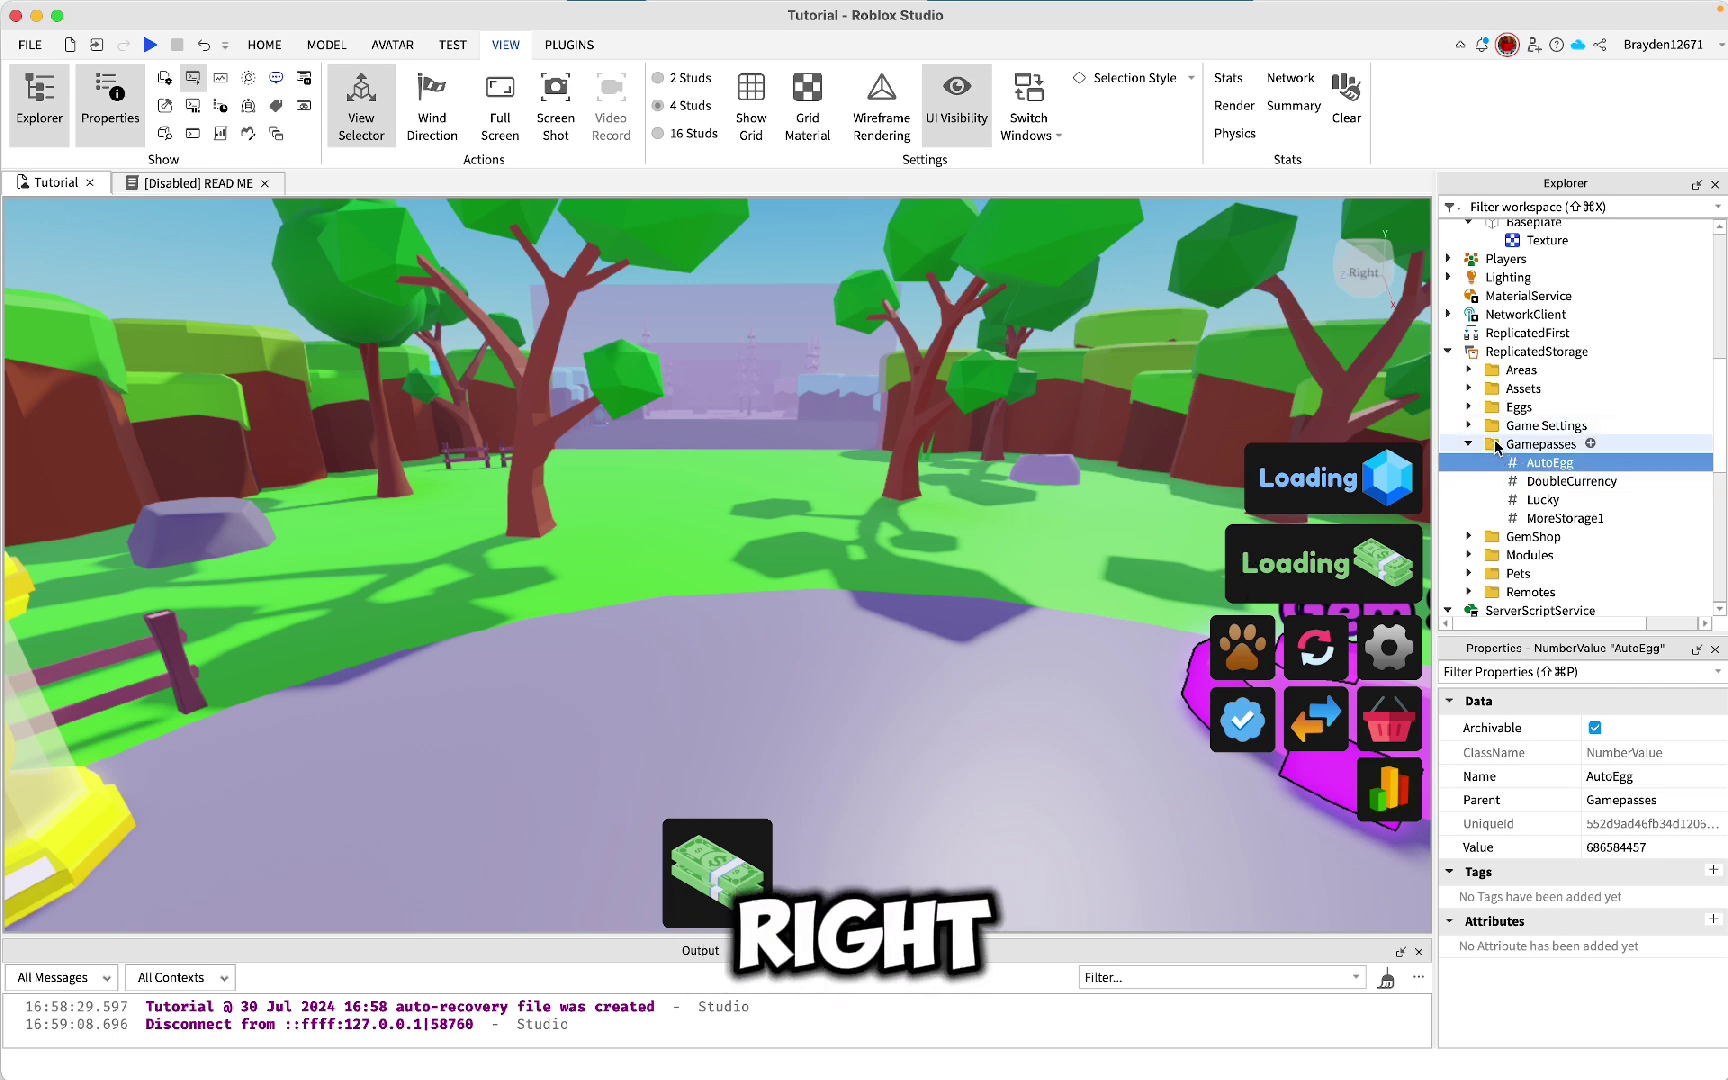
click(1545, 481)
click(1542, 500)
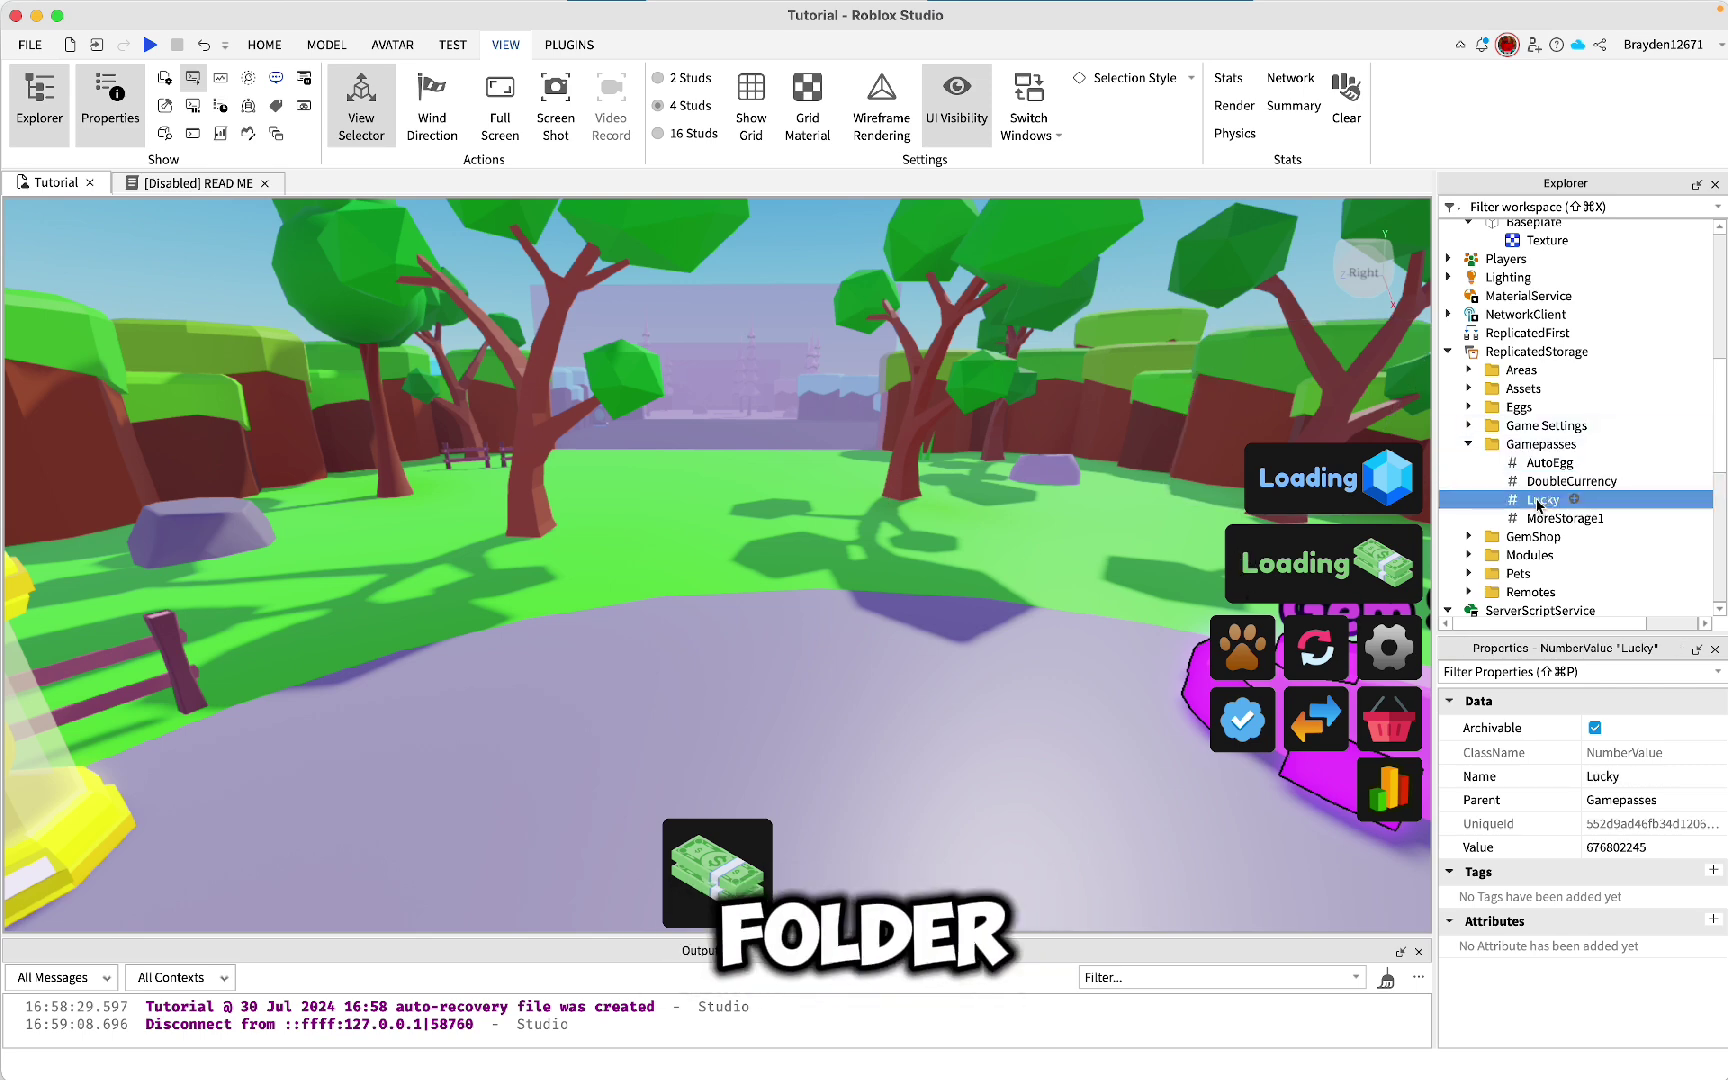
click(1510, 355)
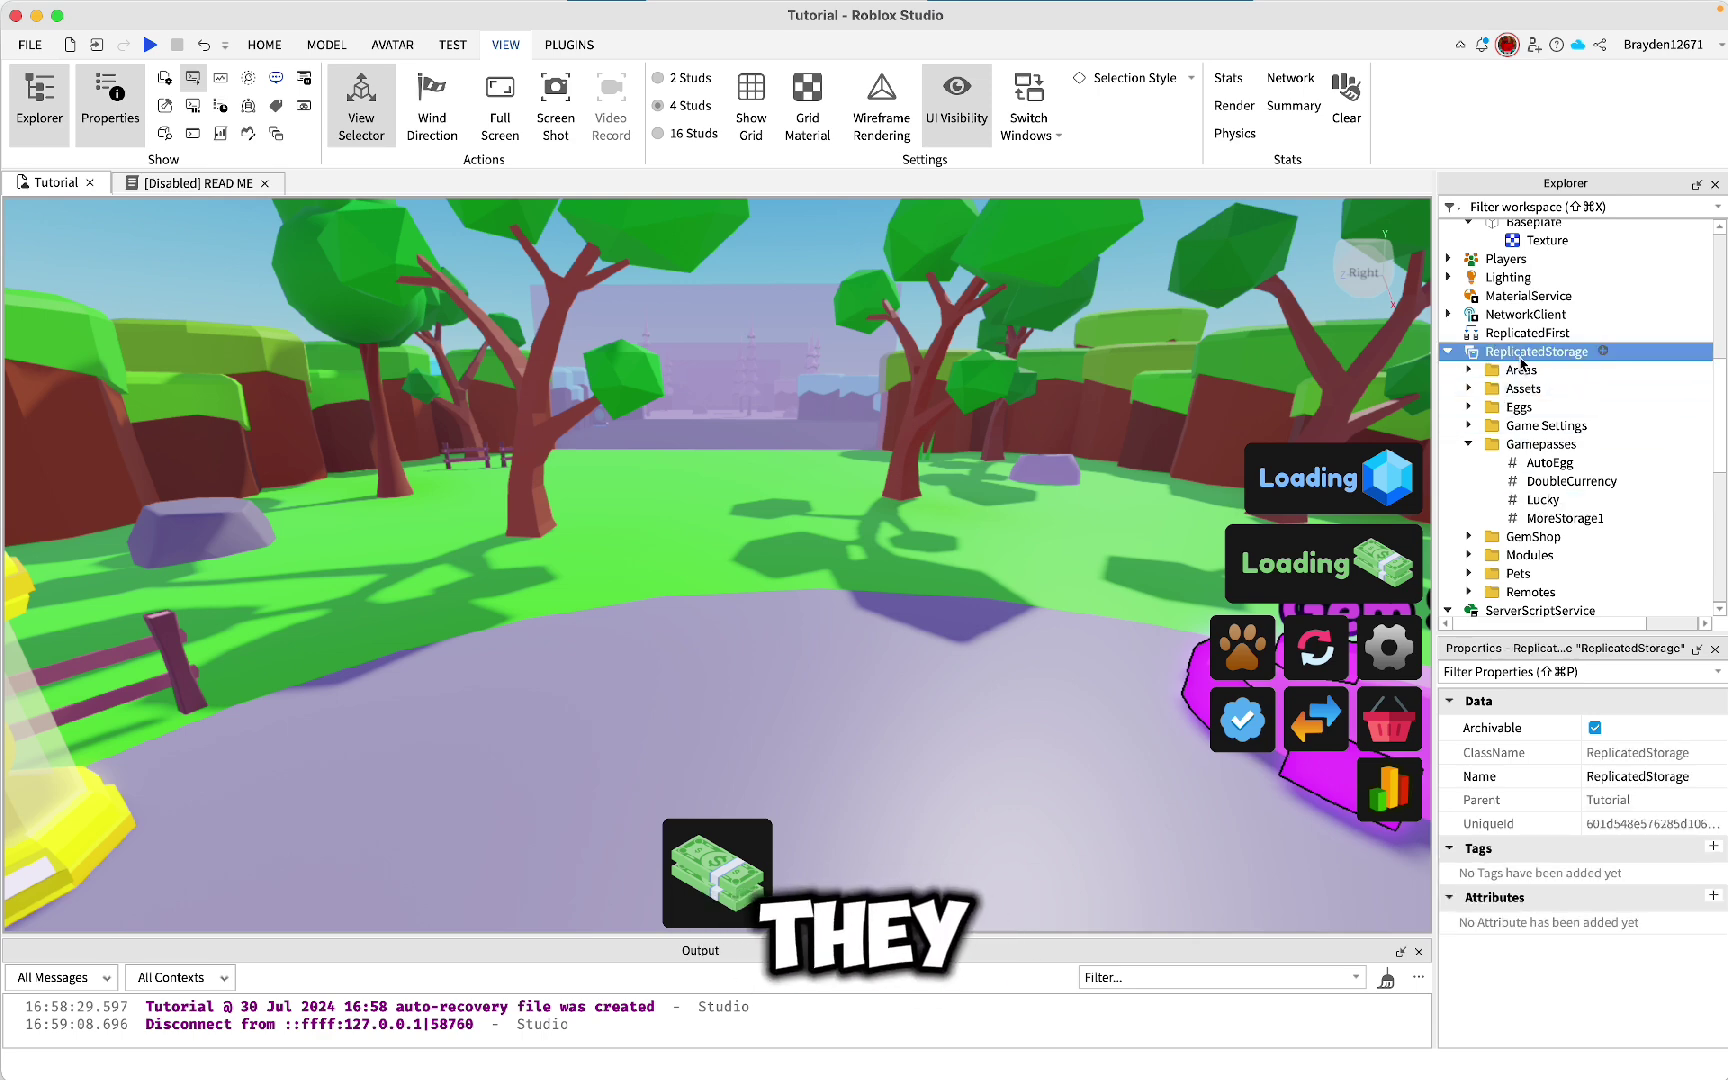
click(1530, 444)
click(1535, 463)
click(1533, 484)
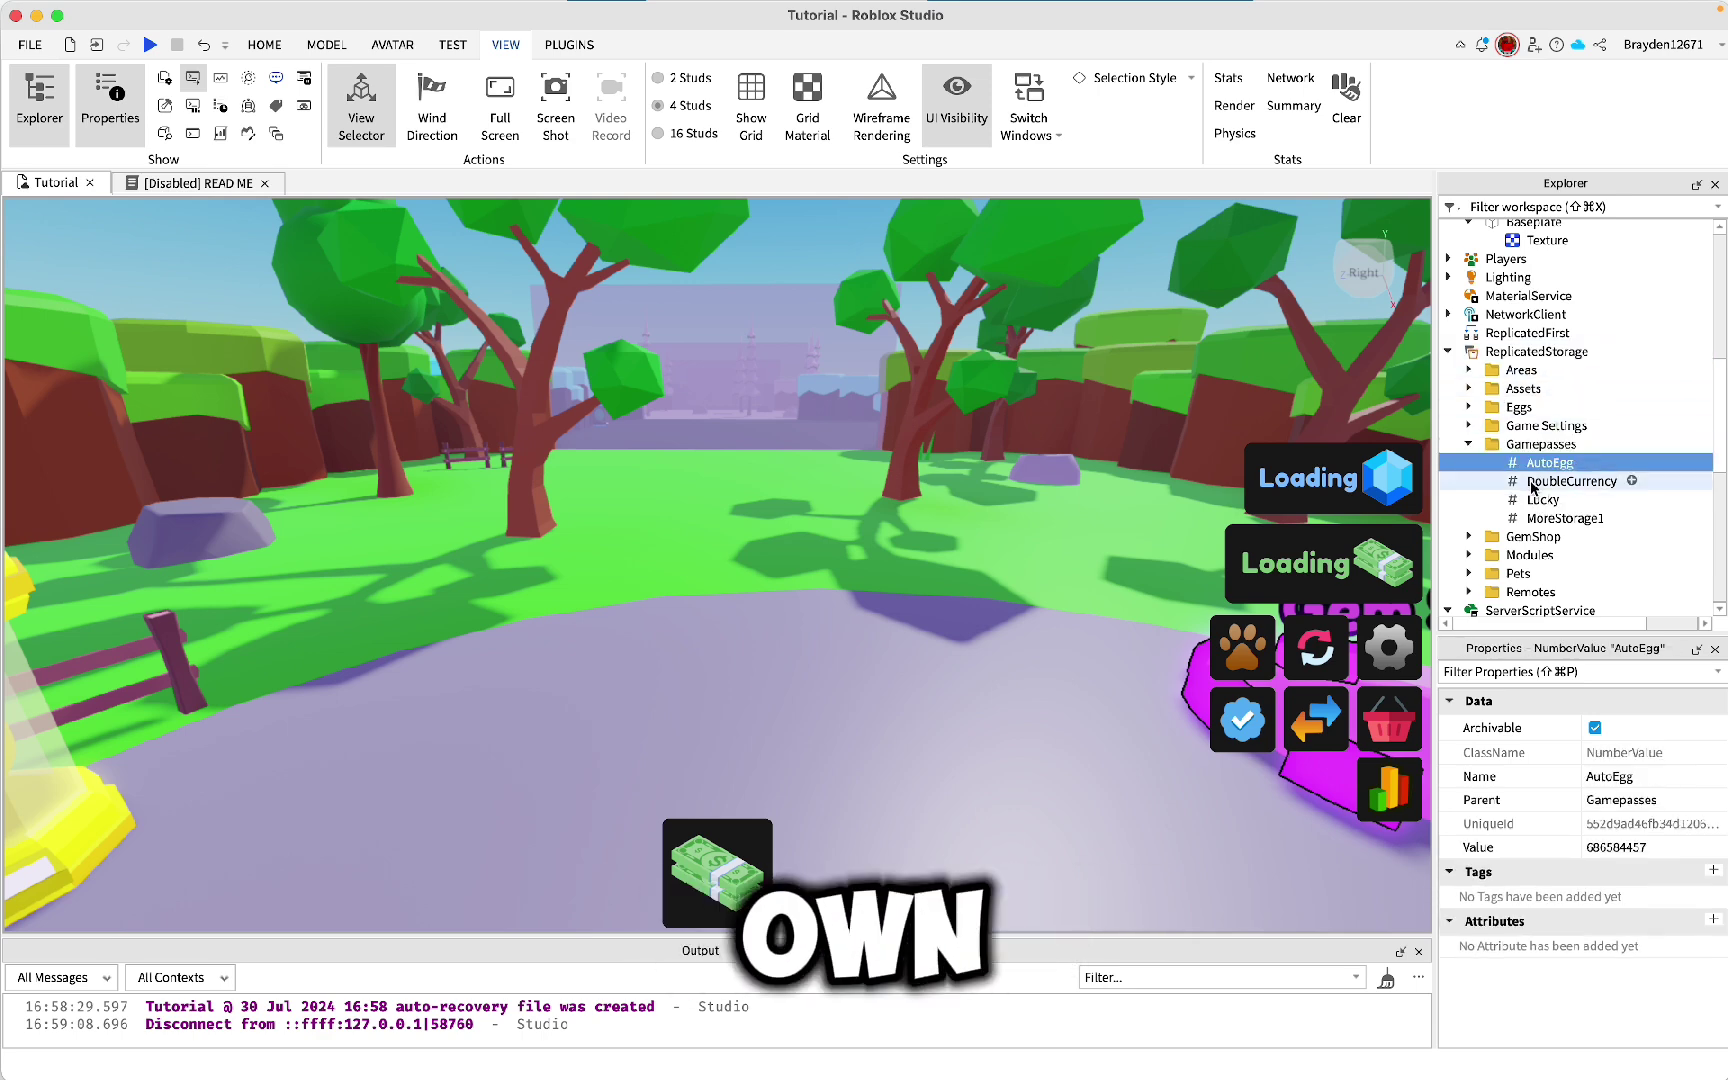
click(1533, 500)
click(1533, 519)
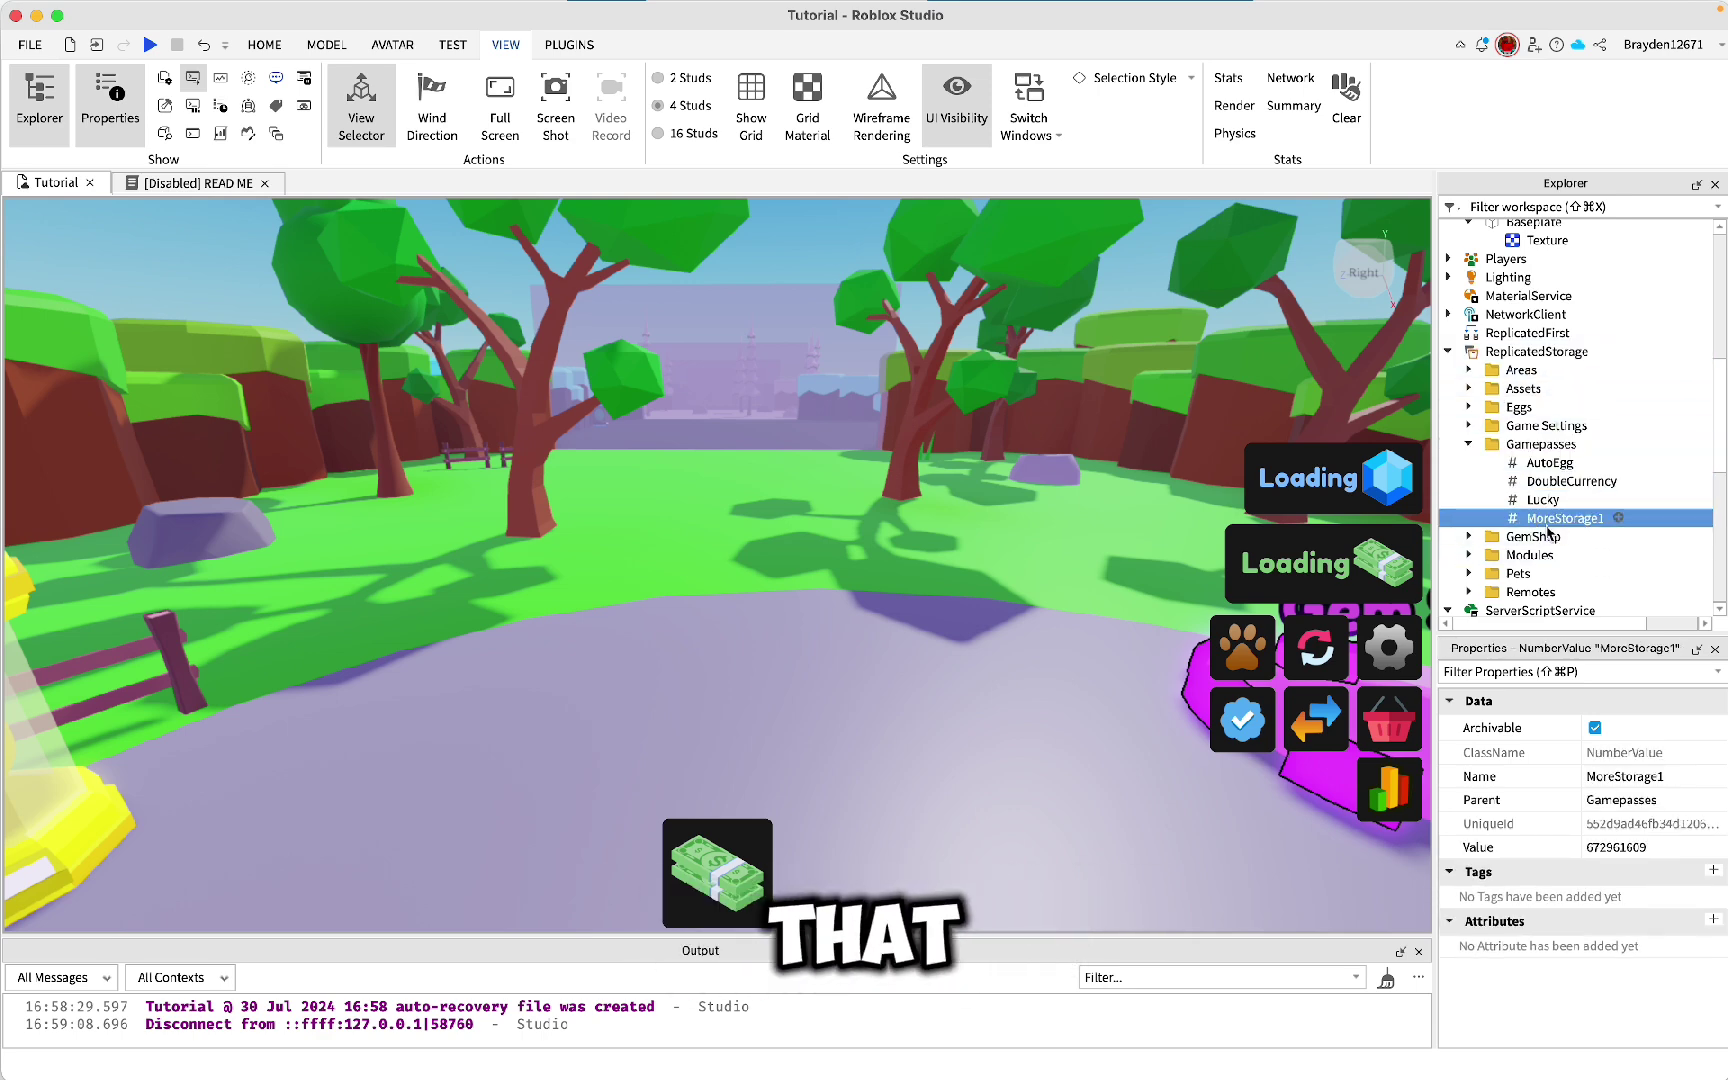
click(1535, 465)
Switch to Creator Hub in the browser and start creating a new pass for the Tutorial experience
key(super+Tab)
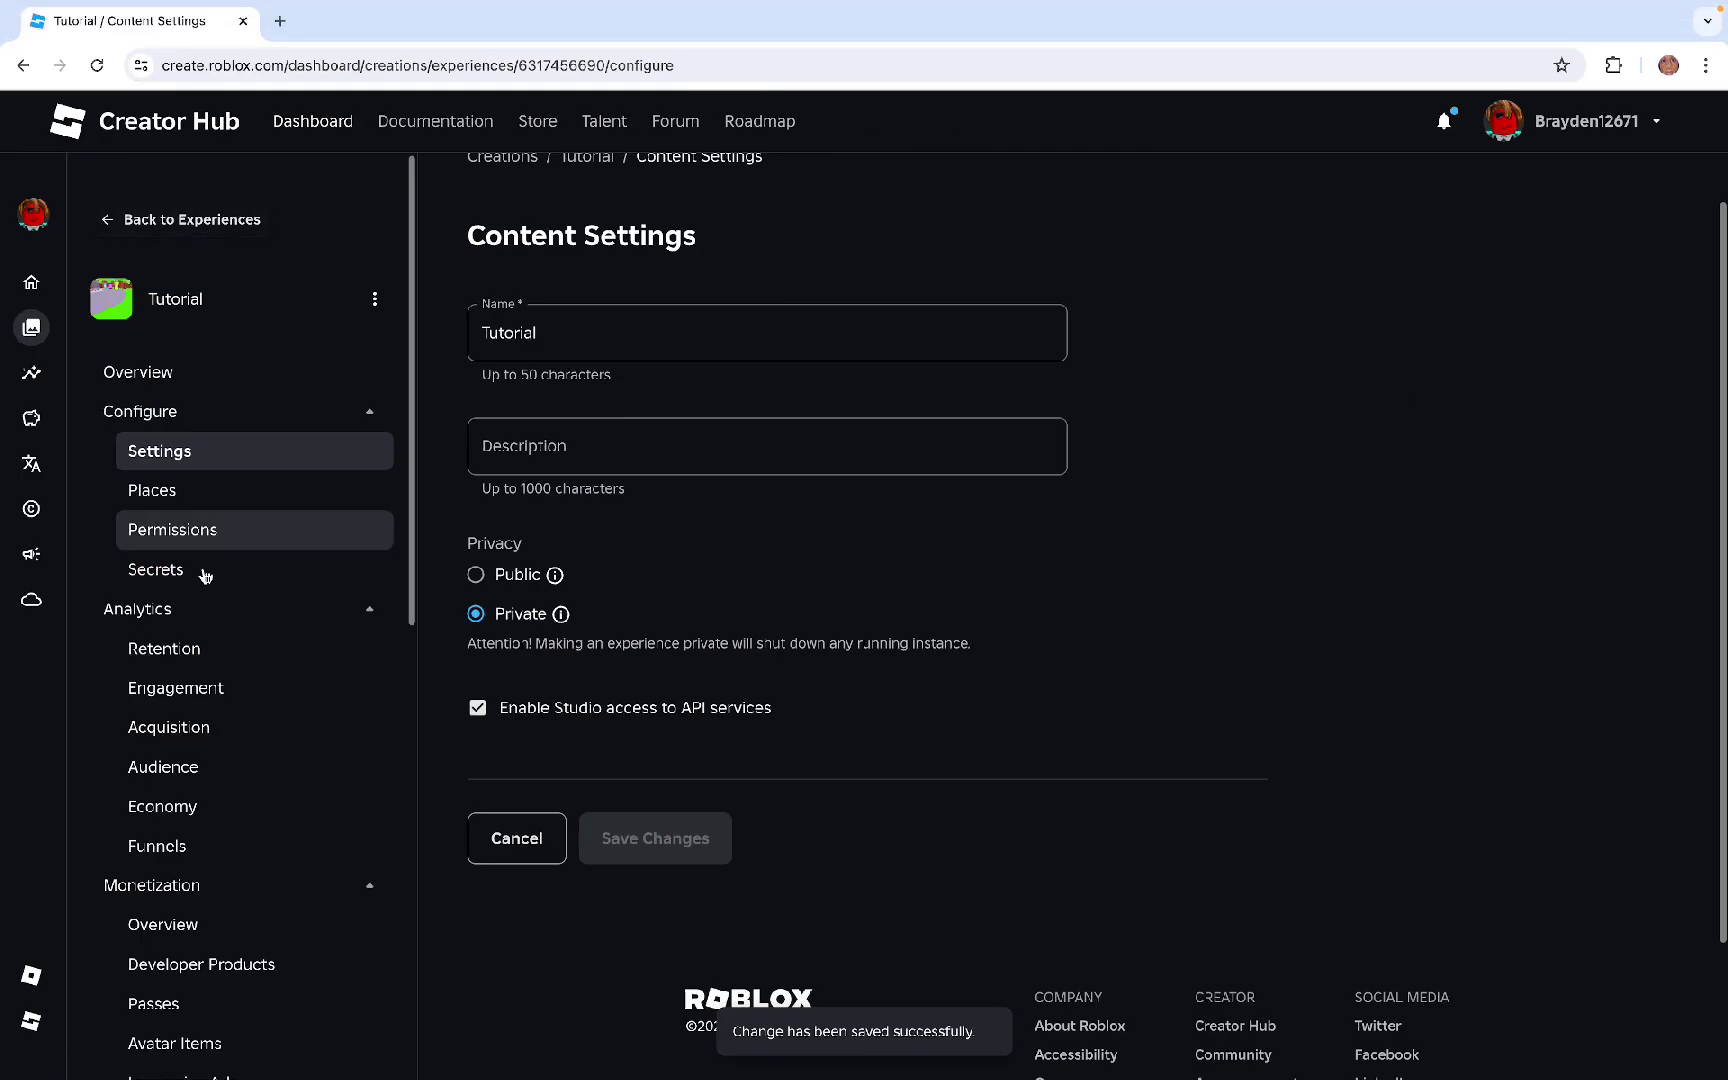
scroll(195, 780, down, 2)
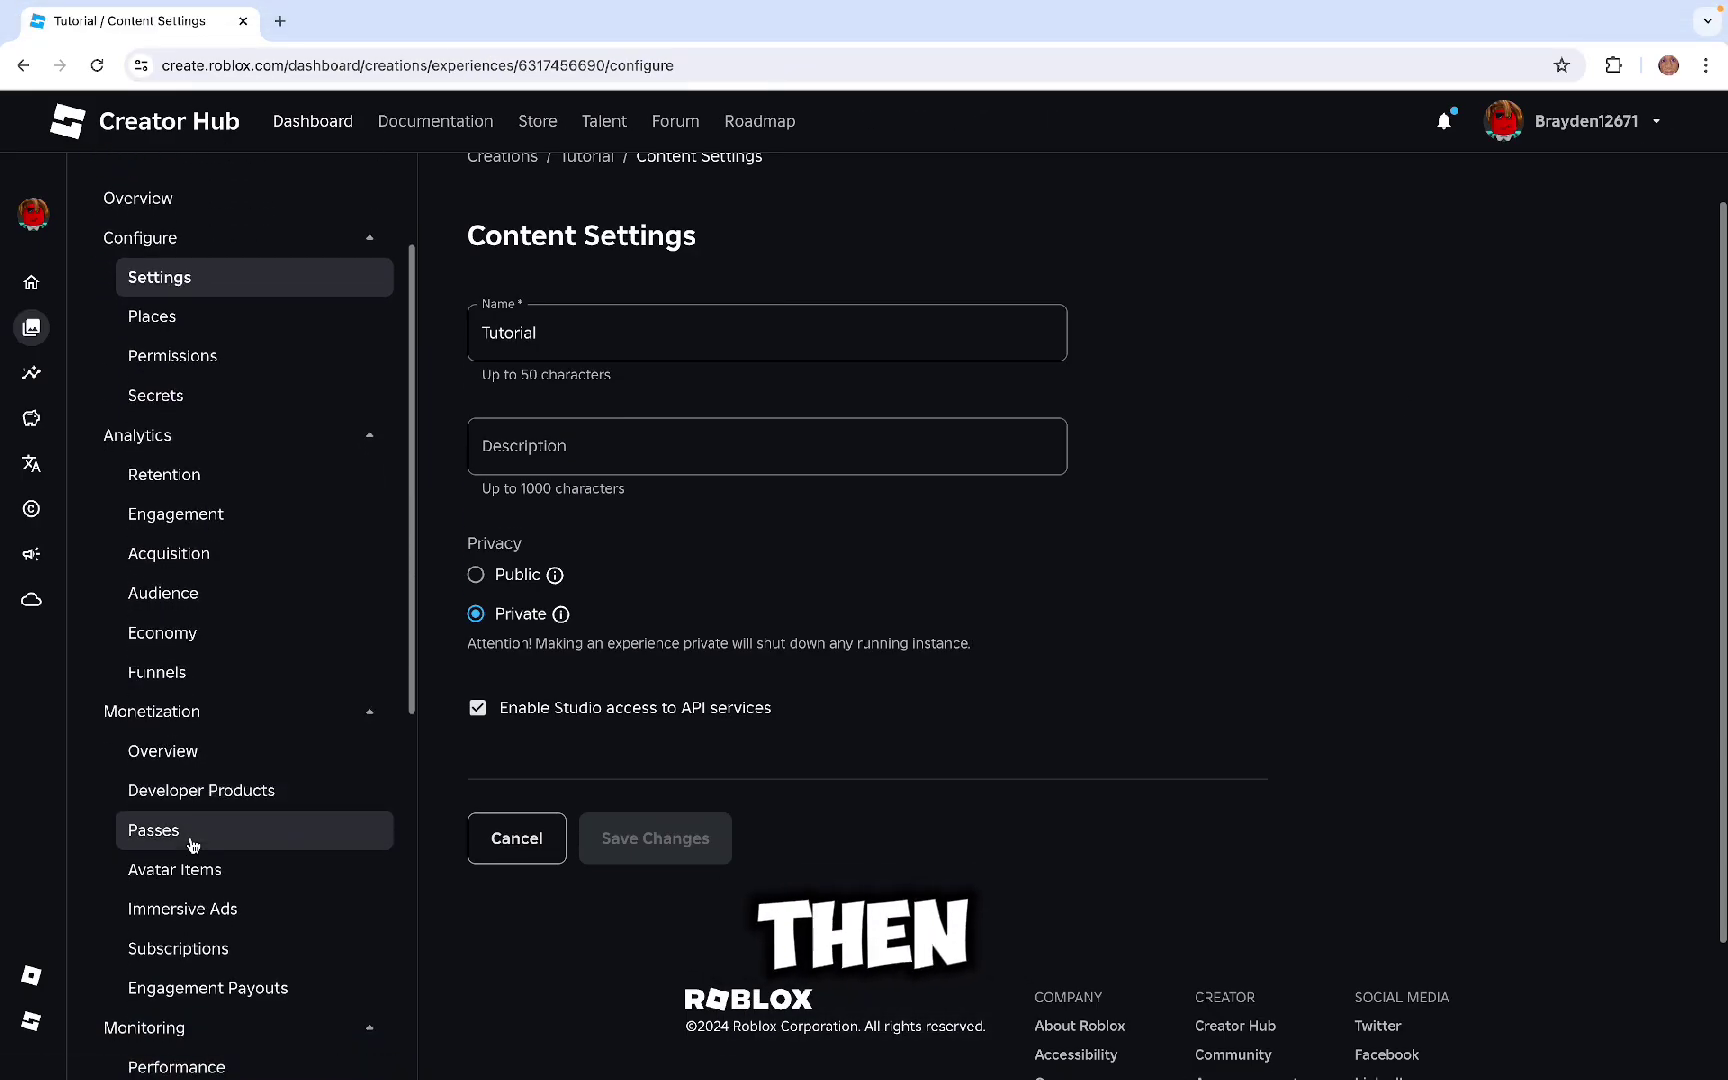
click(238, 834)
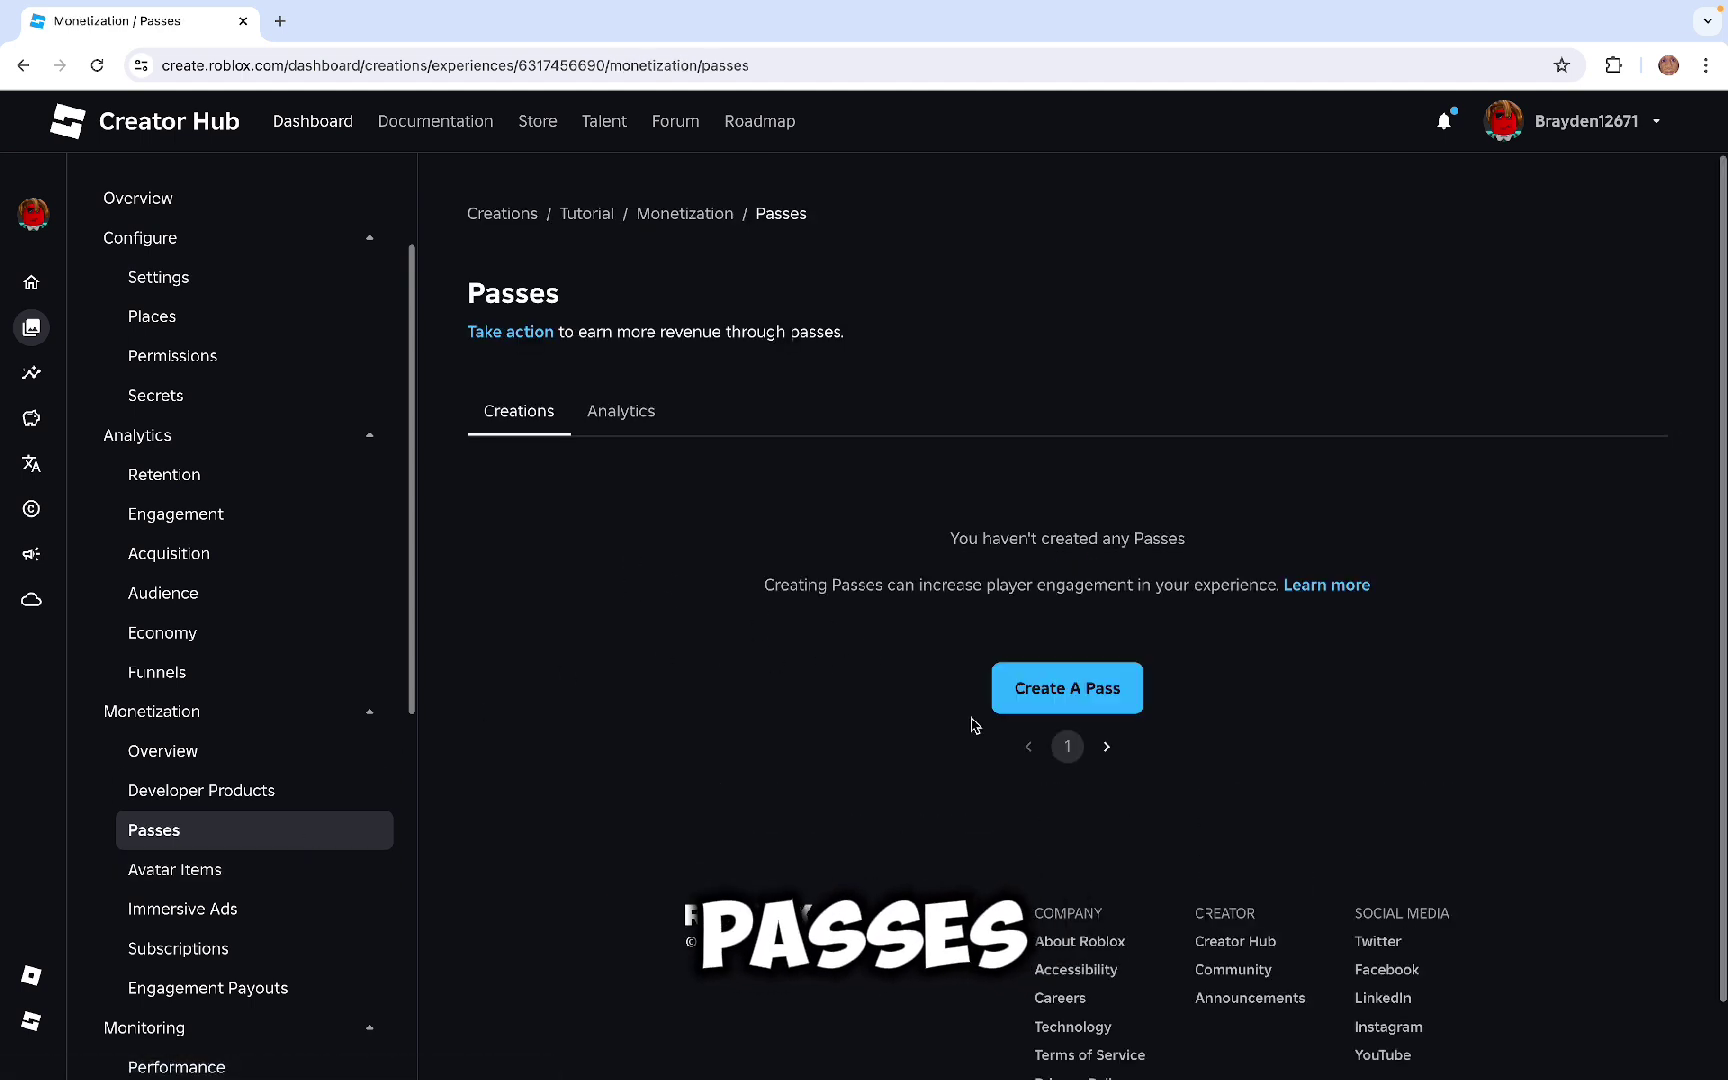
click(1027, 706)
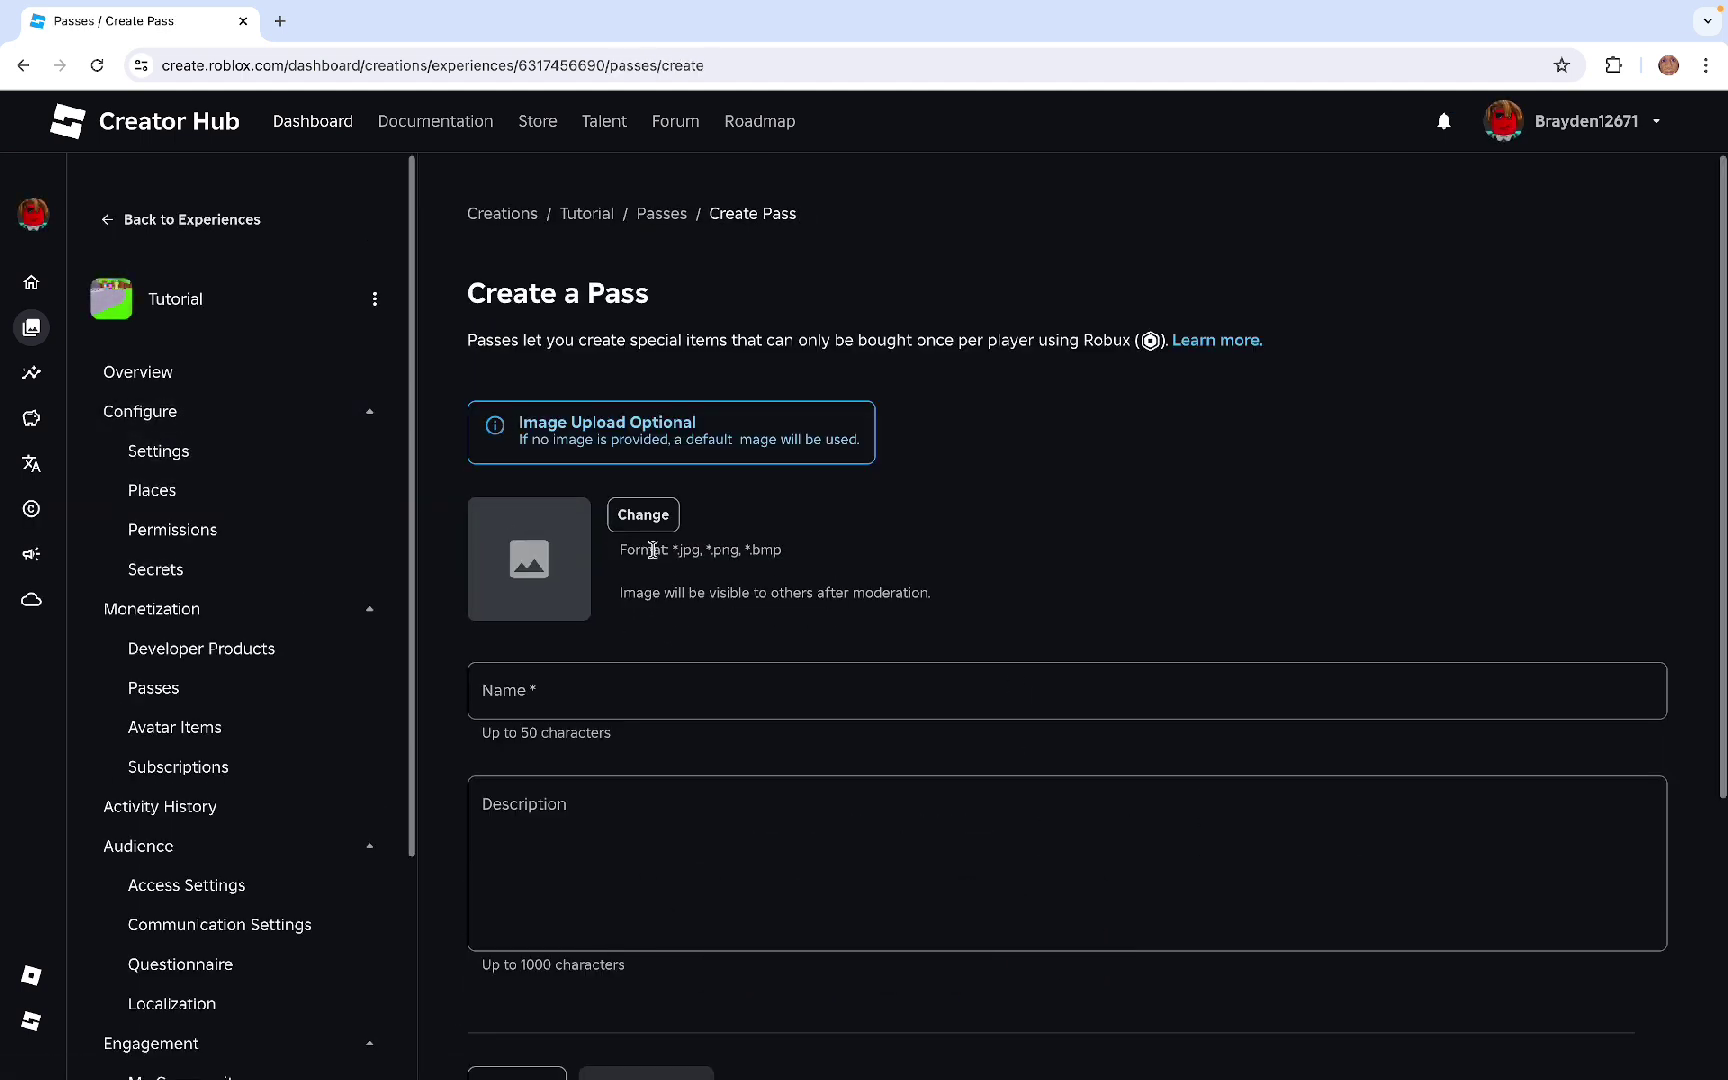
Create the pass with the name AutoEgg, matching the gamepass value in Studio, and the description "--"
click(567, 683)
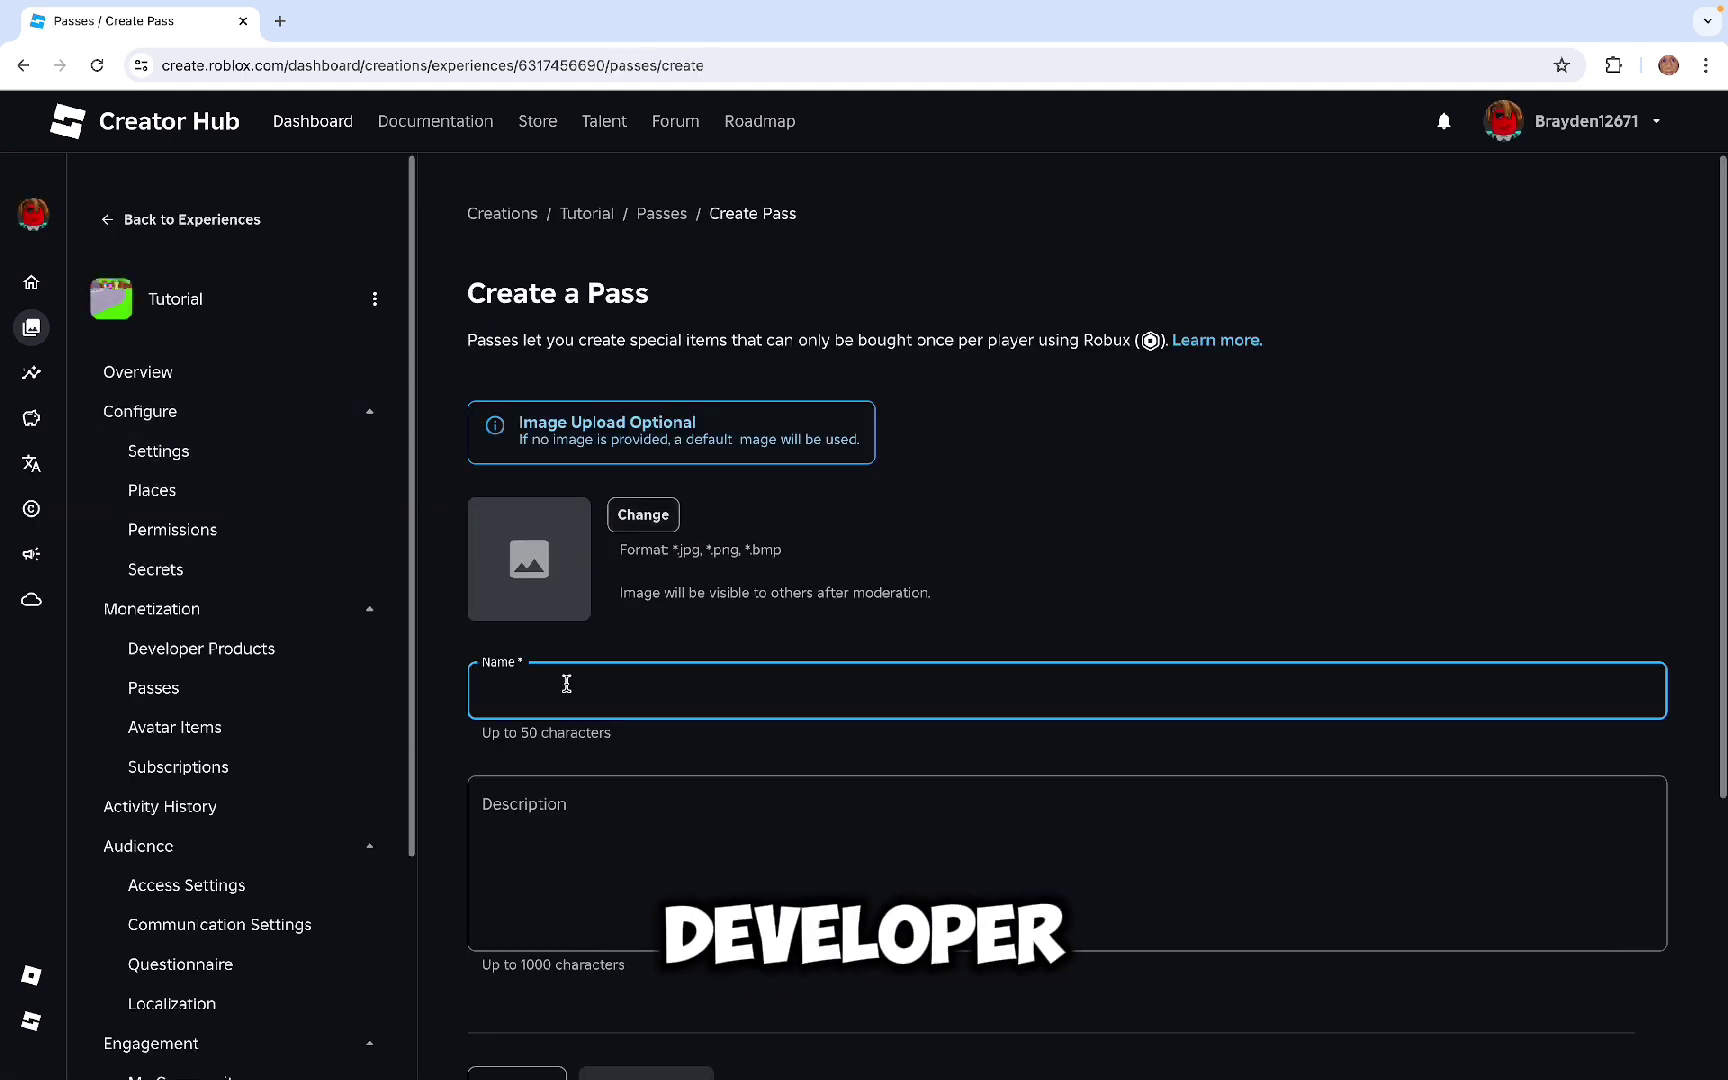
key(super+Tab)
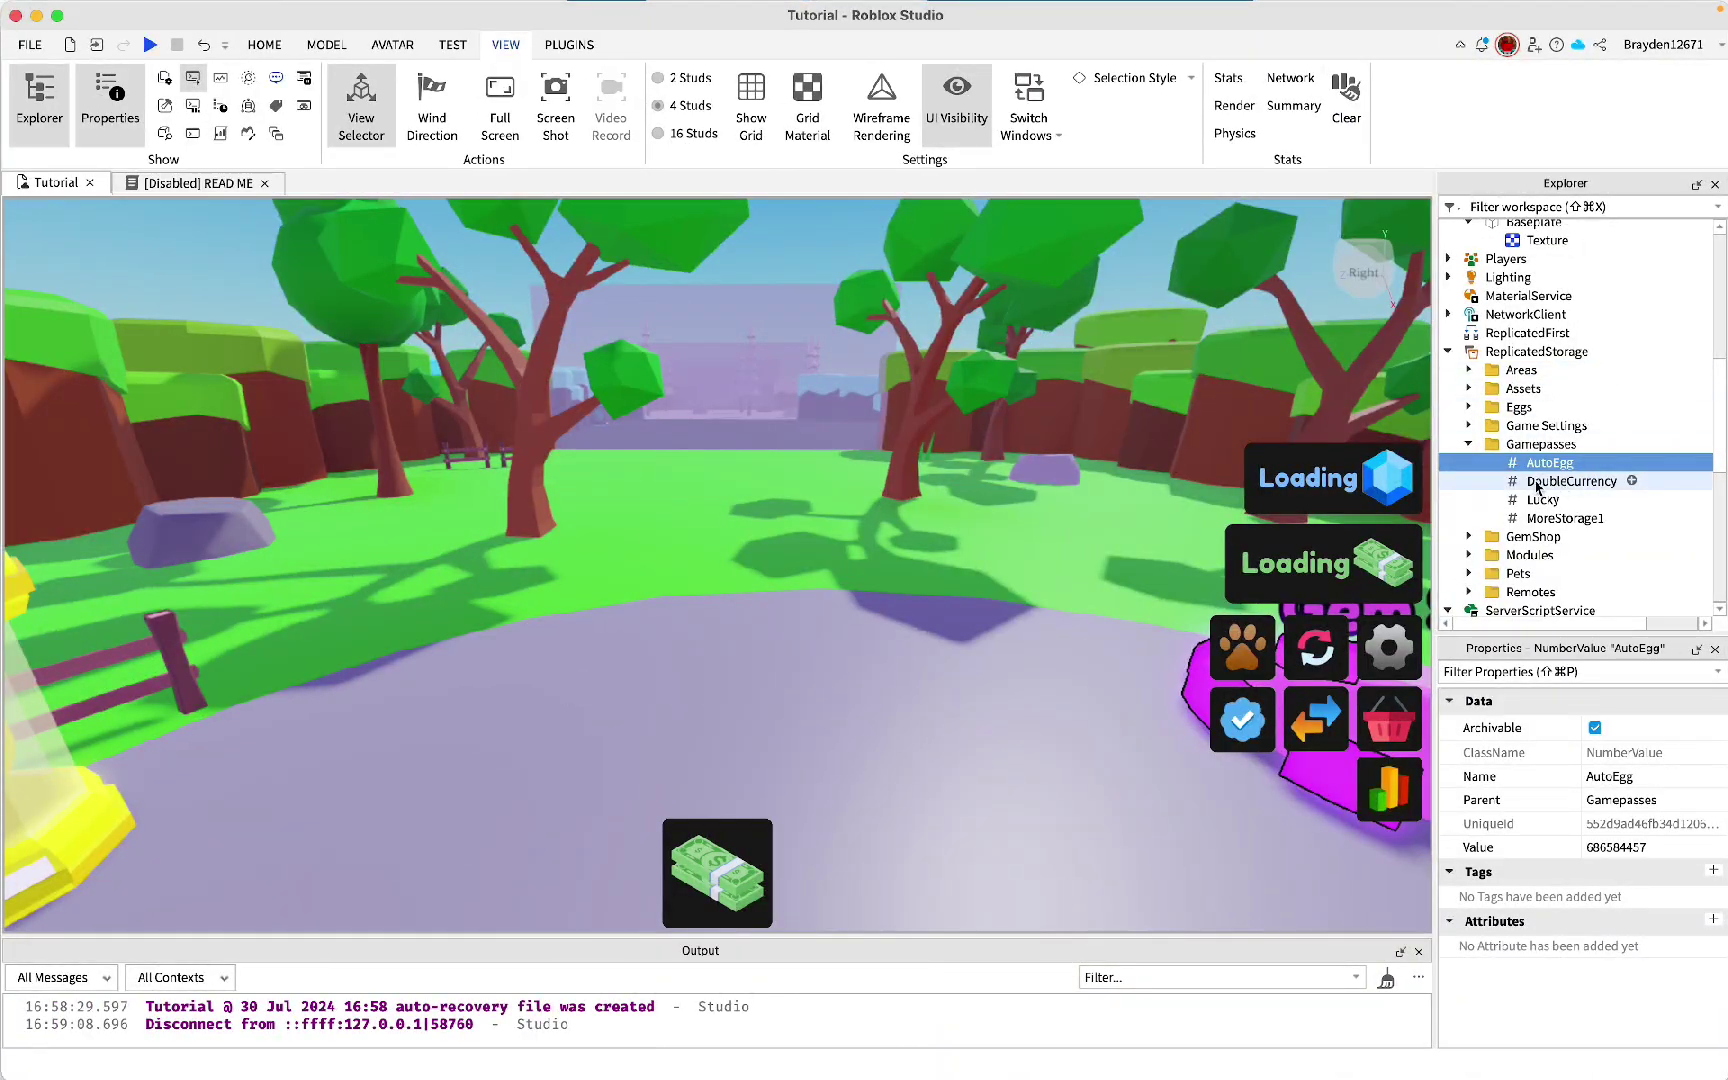
key(super+Tab)
text(A)
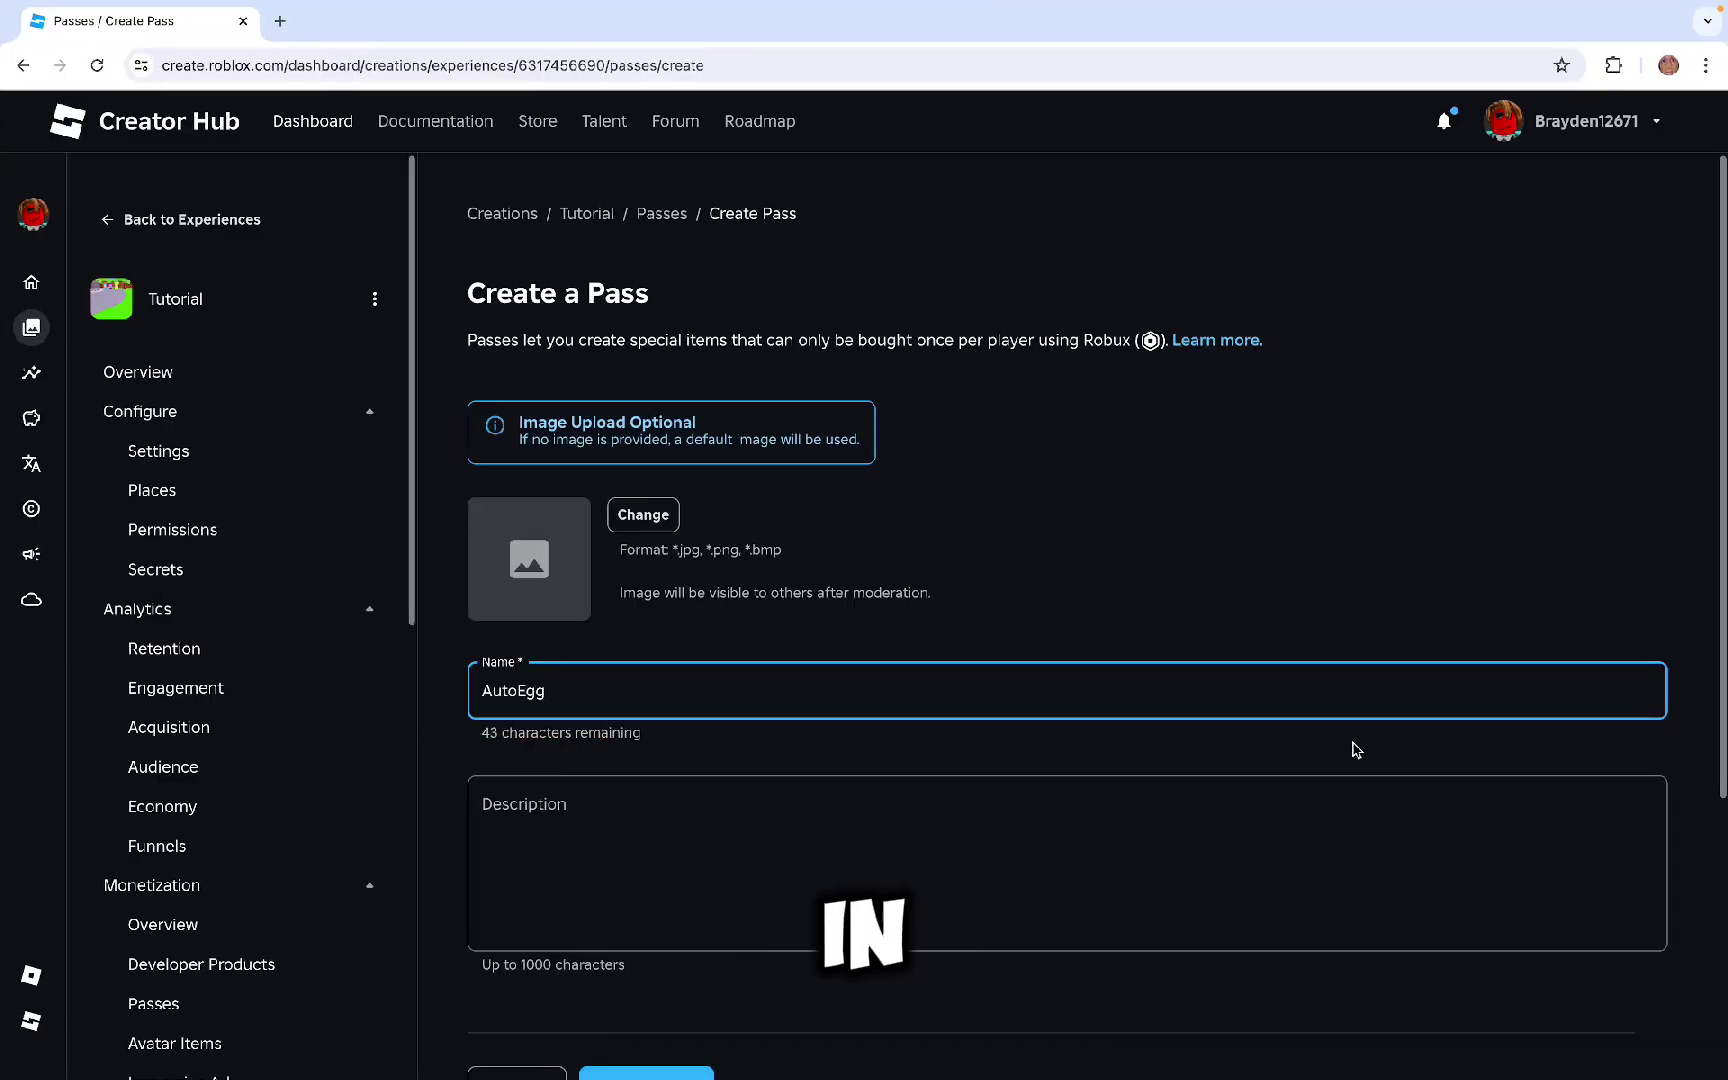
click(1175, 848)
text(--)
scroll(962, 870, down, 3)
click(632, 829)
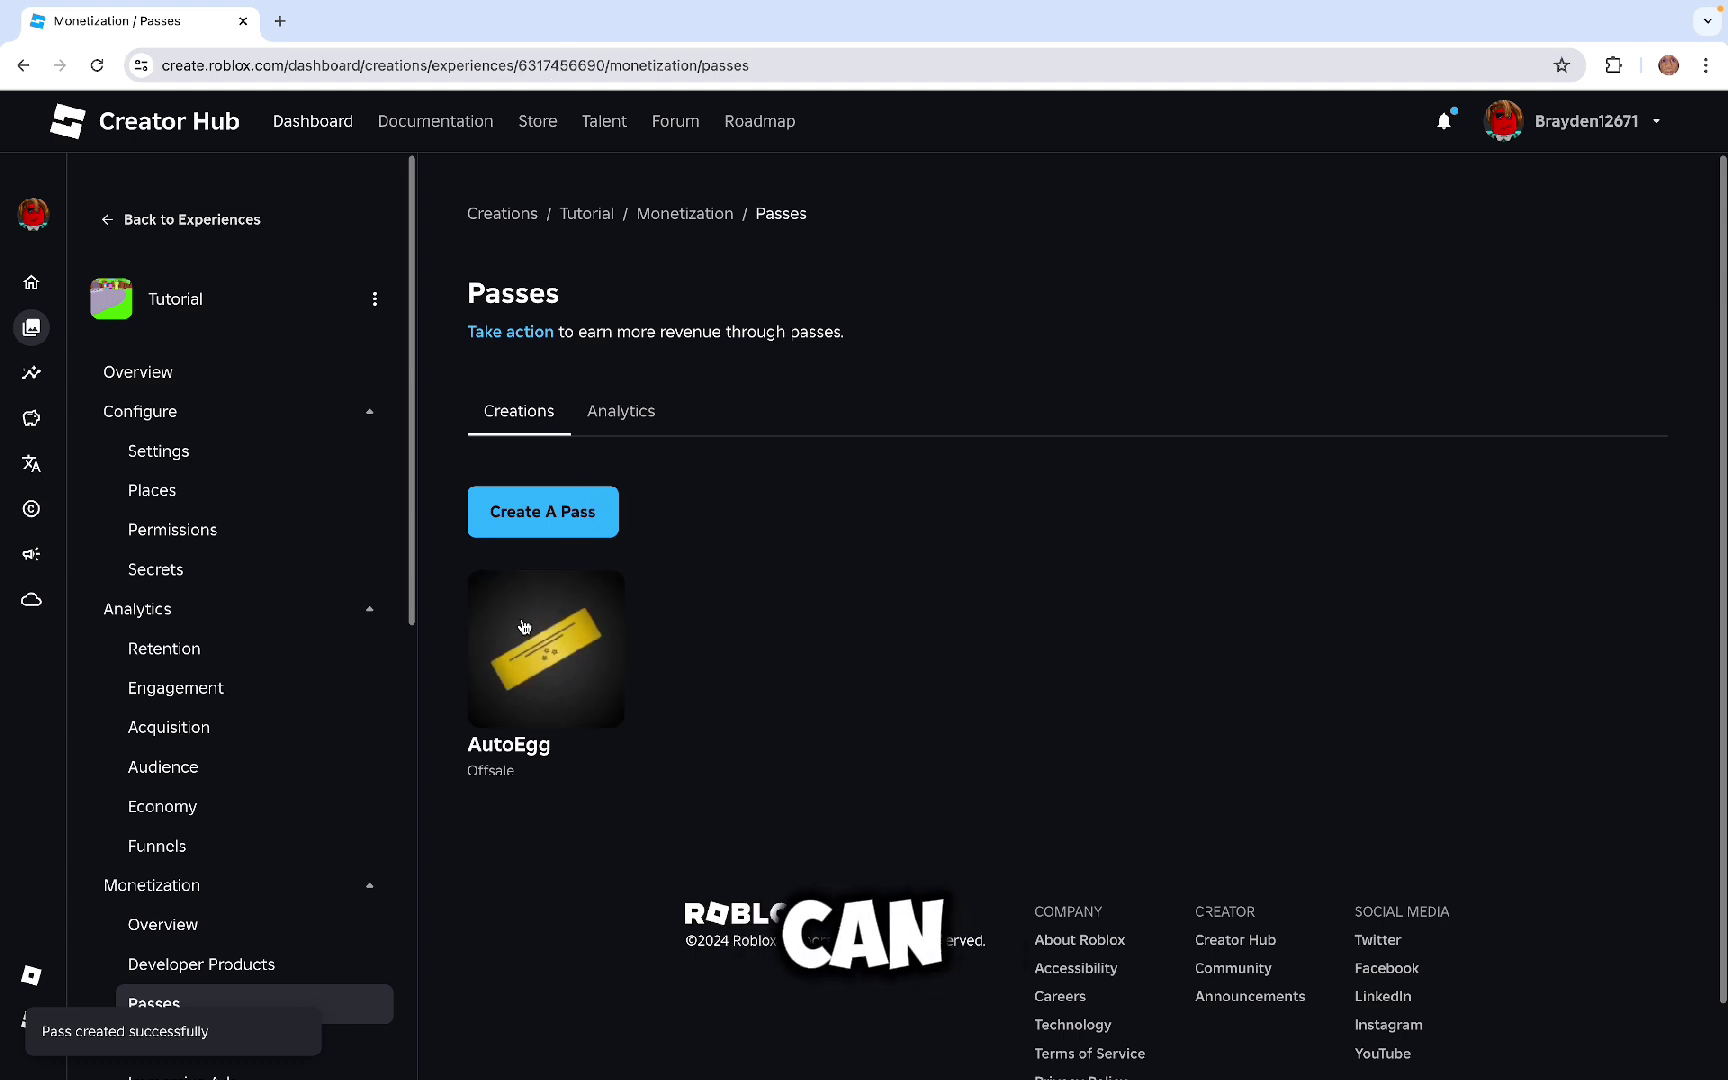
Put the AutoEgg pass on sale at a price of 100 Robux and save the change
click(514, 690)
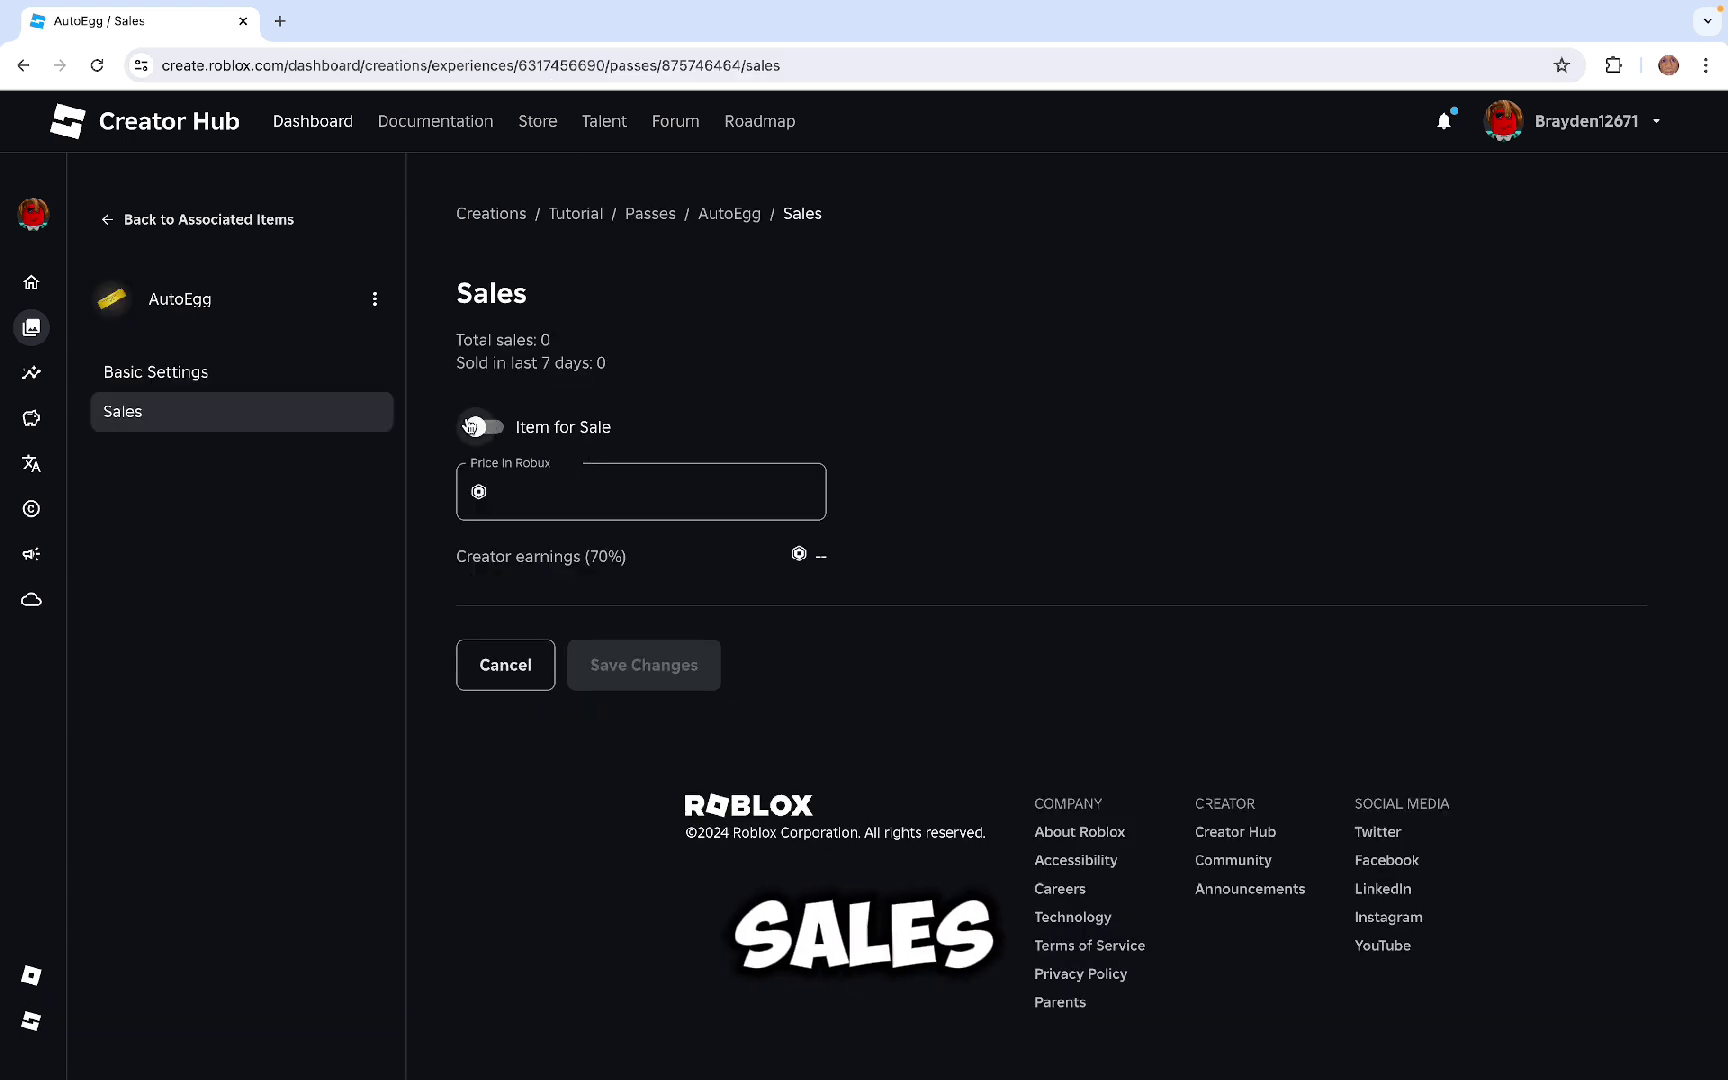
click(472, 427)
click(565, 492)
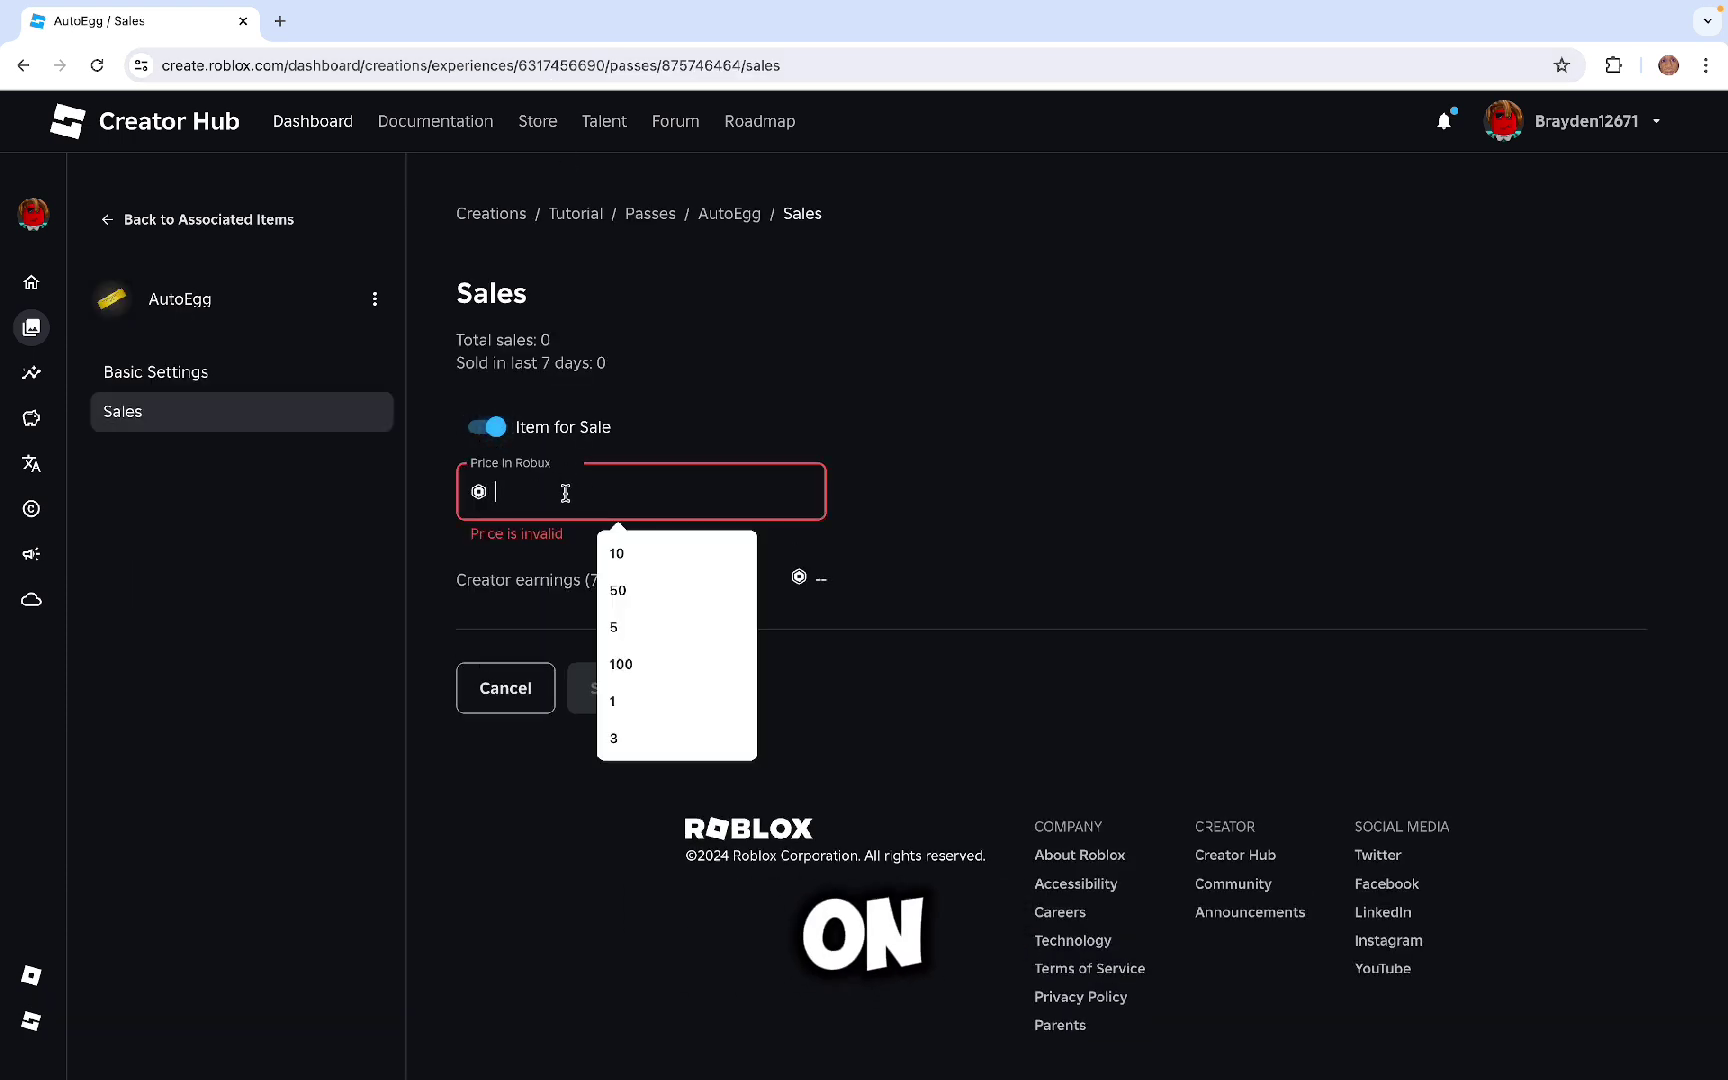
text(1010)
key(BackSpace)
key(BackSpace)
key(BackSpace)
key(BackSpace)
text(100)
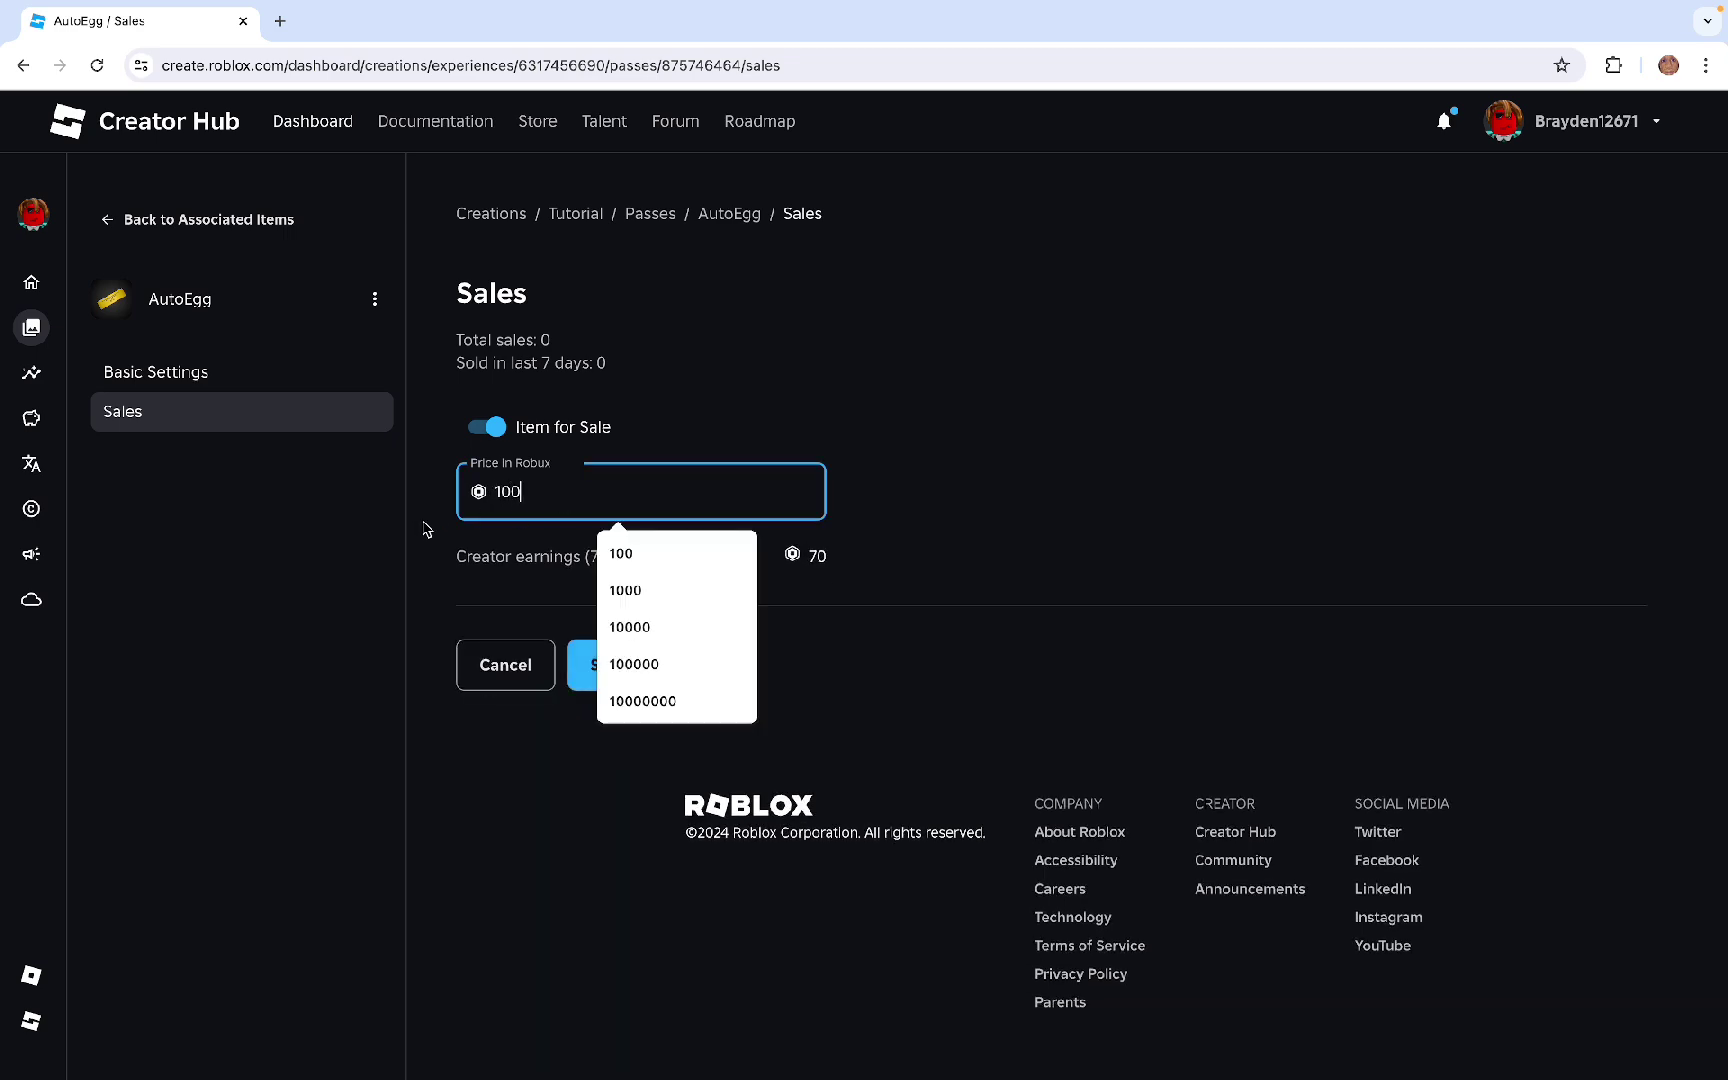
click(533, 606)
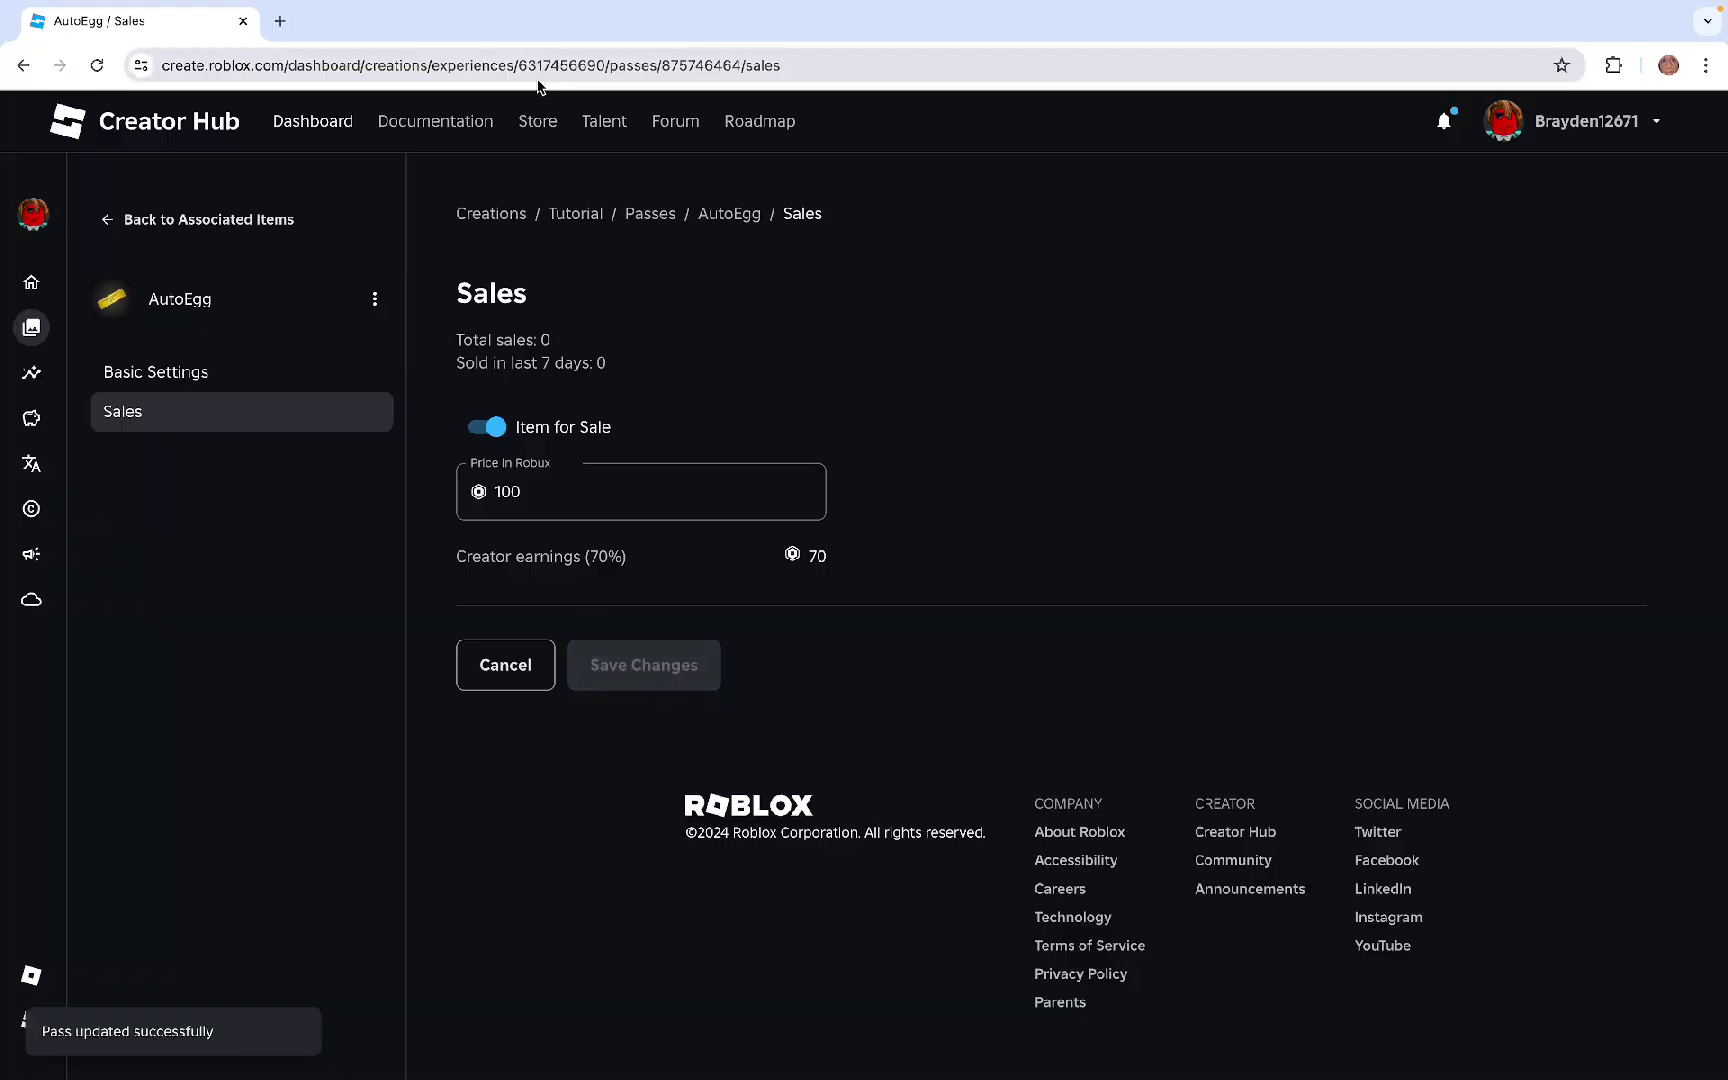
Copy the AutoEgg pass ID 875746464 from the page address, switch to Roblox Studio and enter it as the AutoEgg gamepass value
double_click(684, 64)
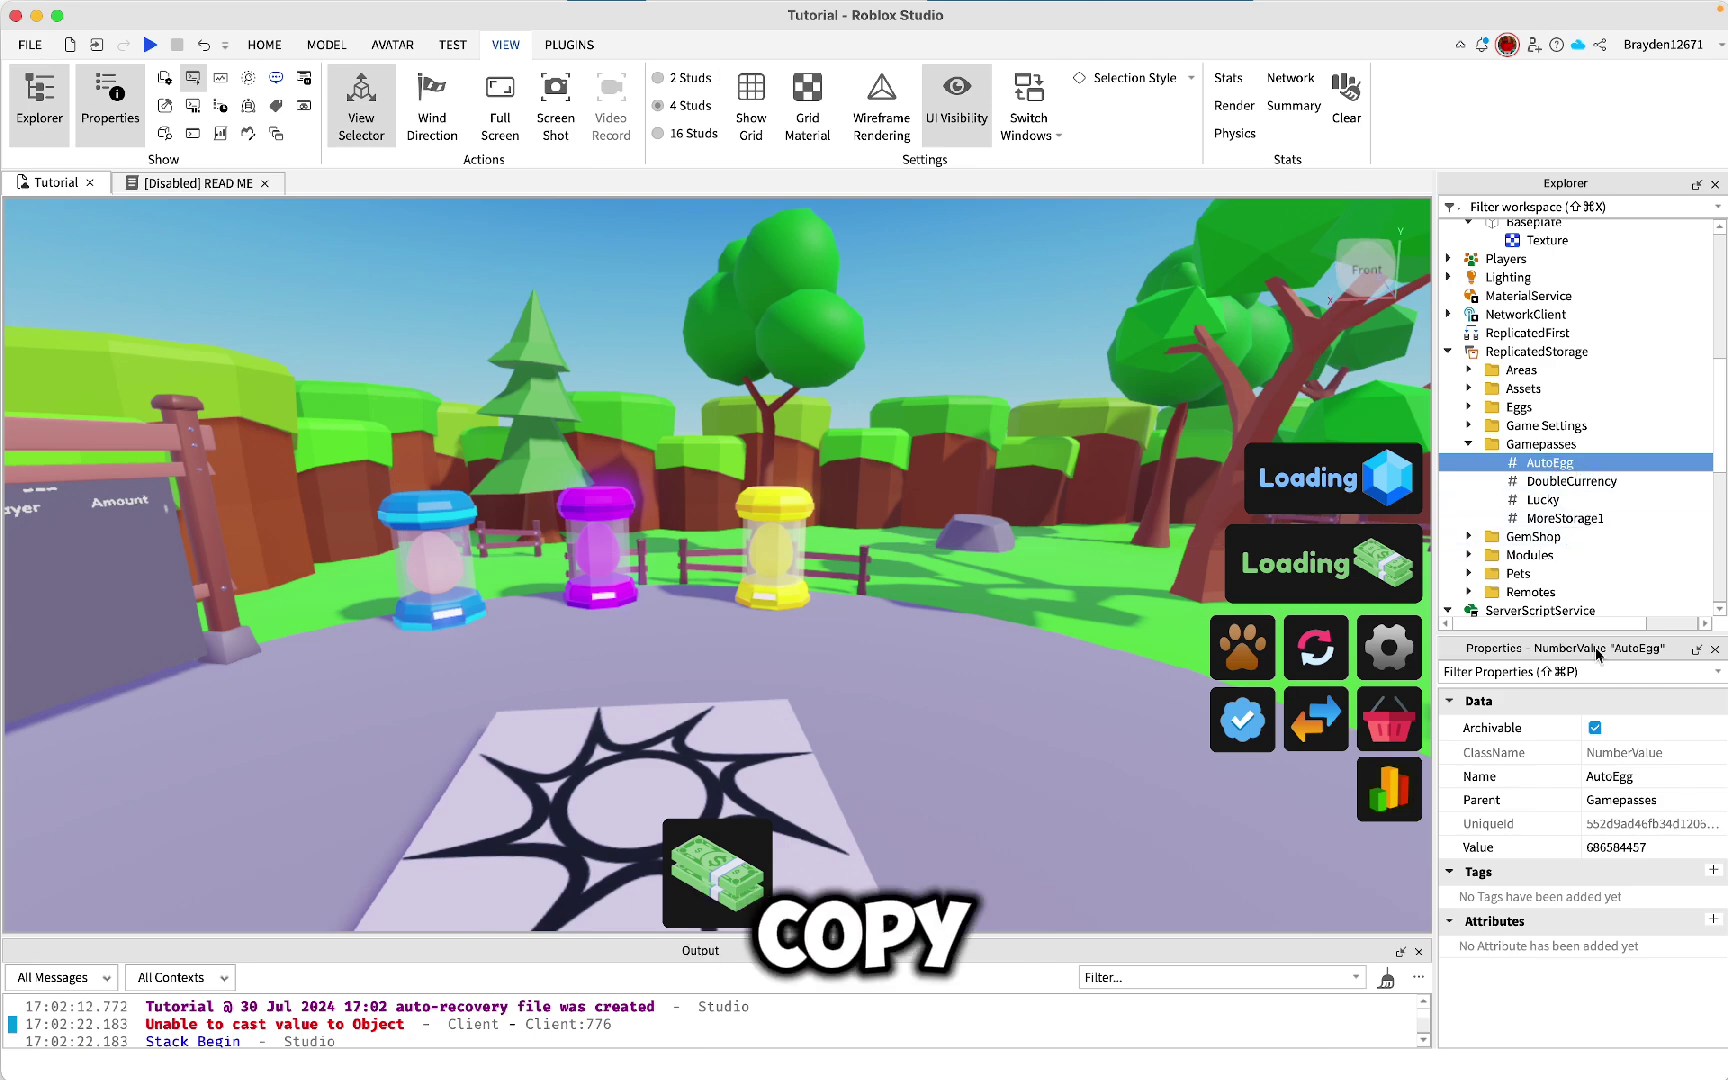
click(1615, 850)
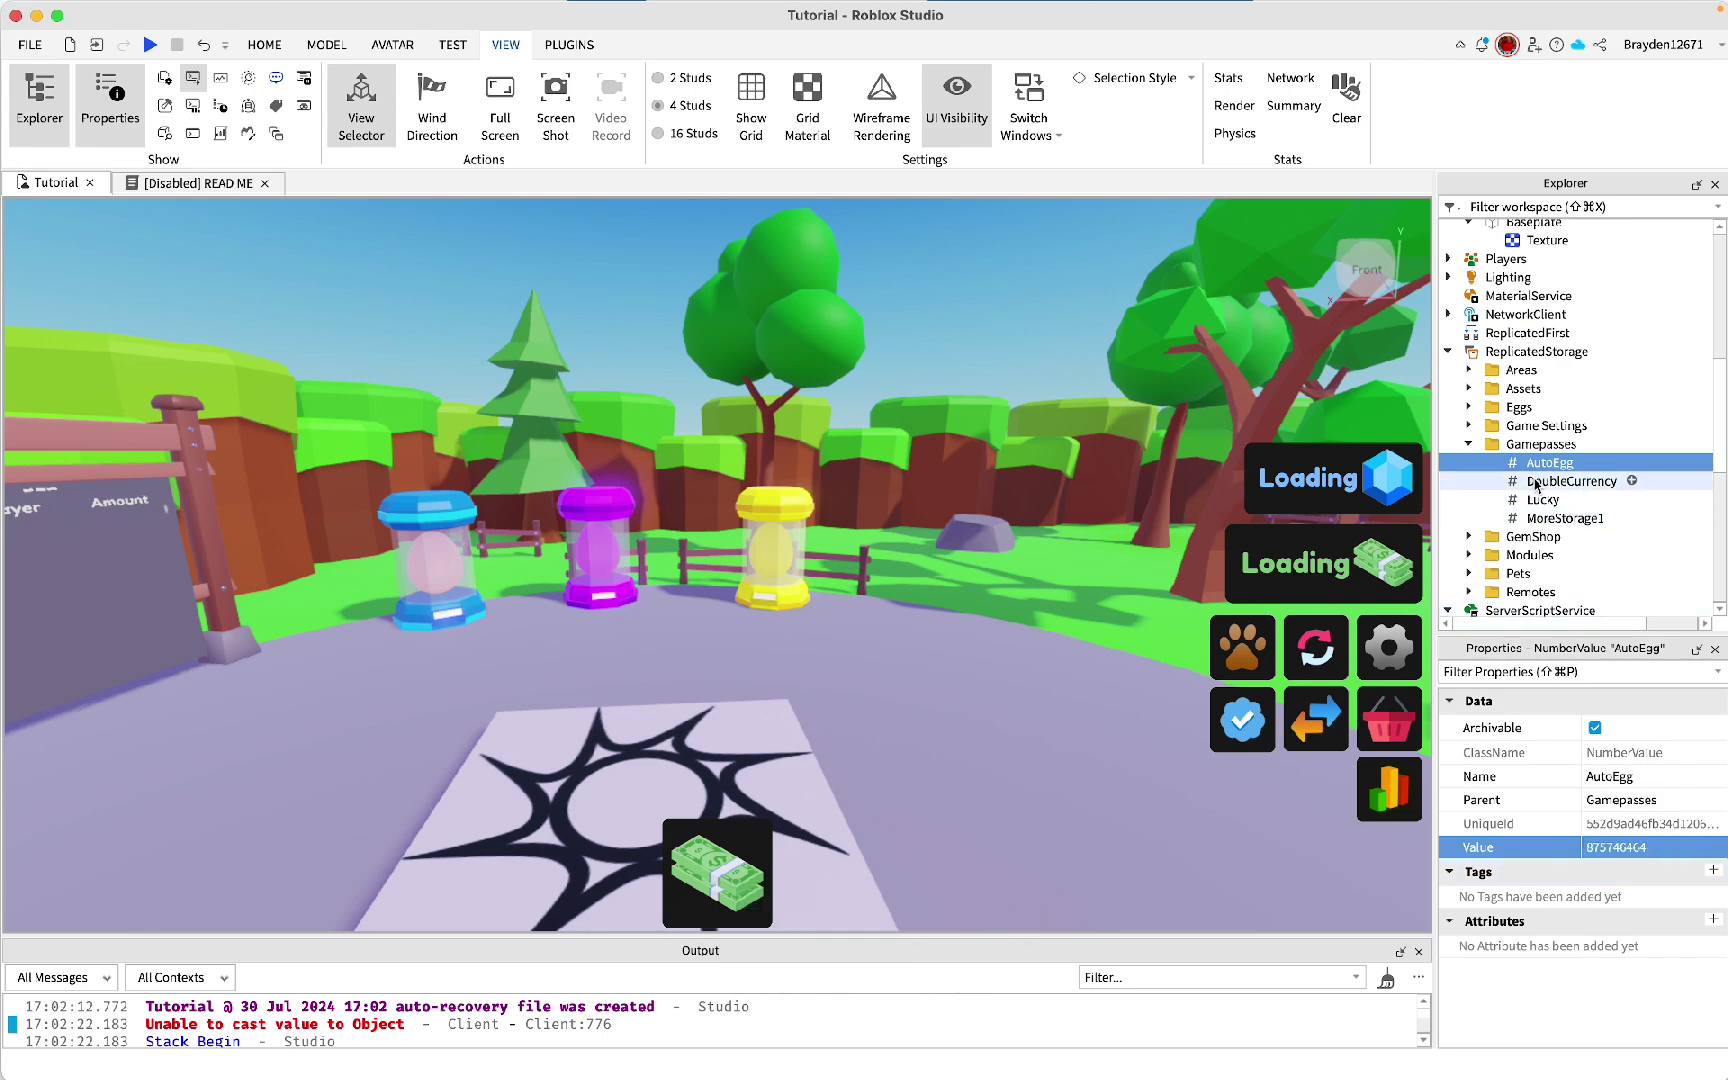
Switch to Creator Hub, create a pass named doublecurrency with the description "--", and put it on sale for 150 Robux
key(super+Tab)
click(231, 219)
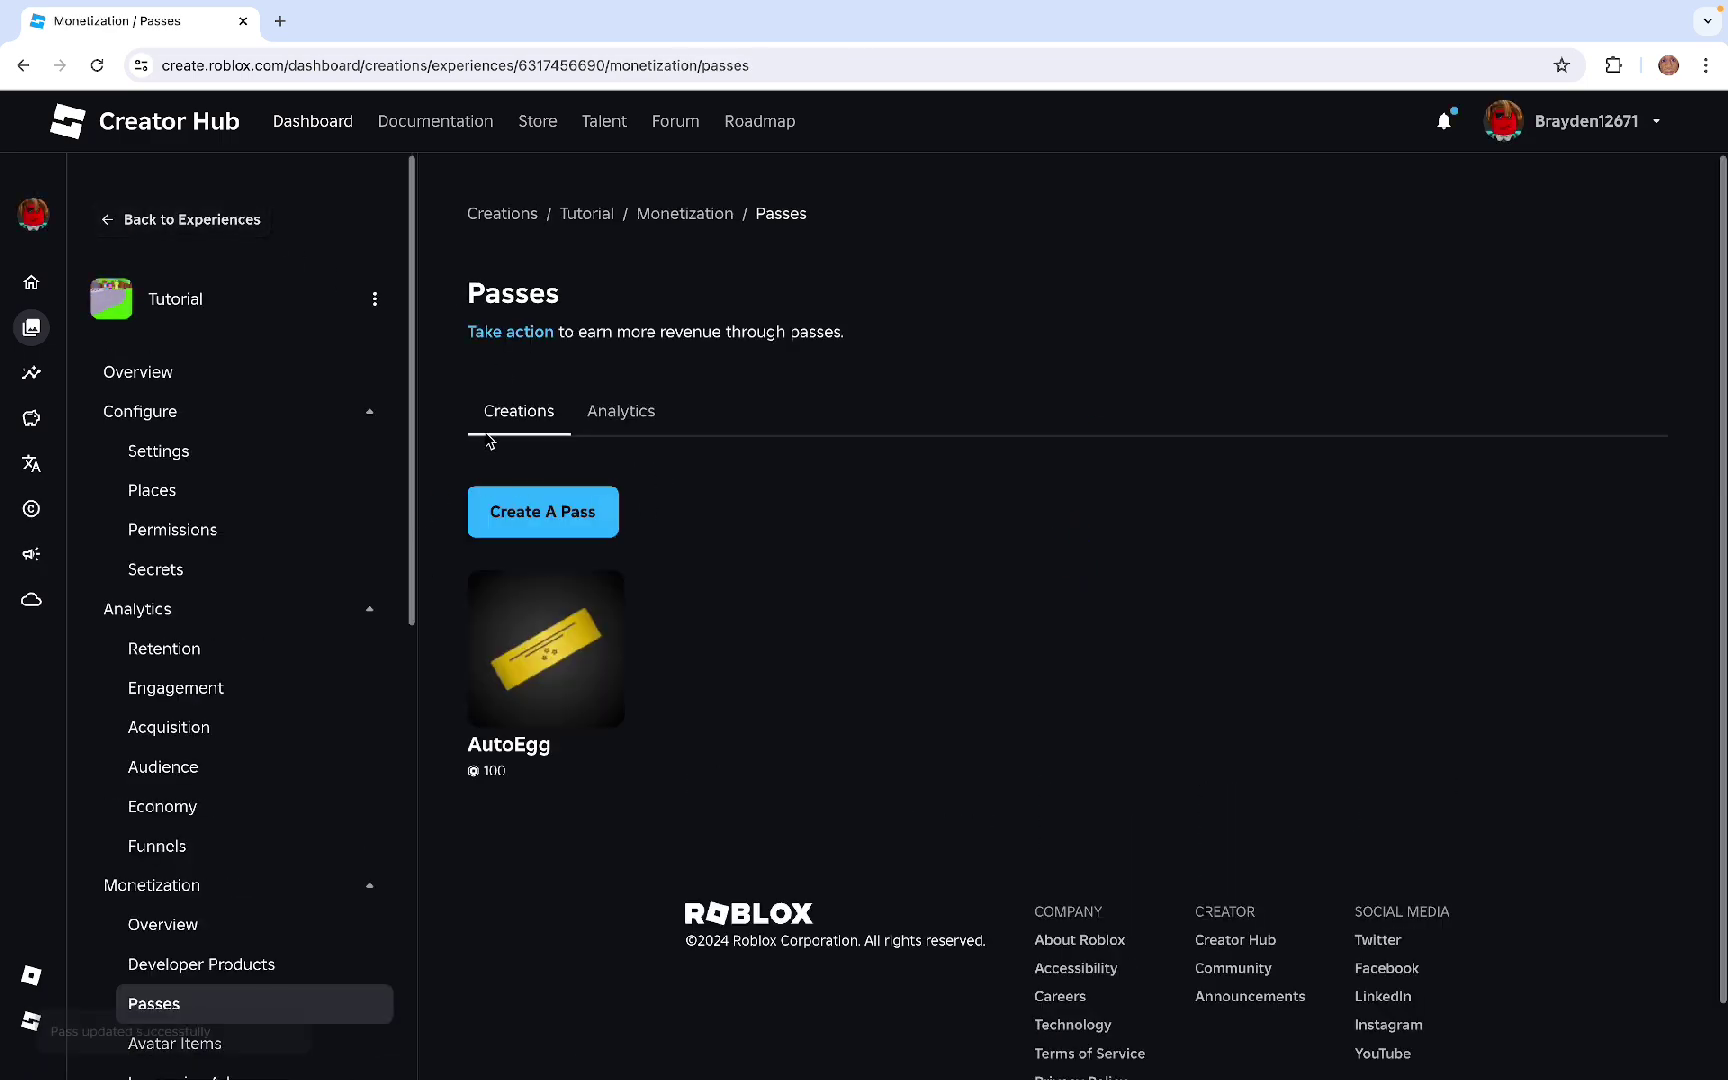
click(500, 500)
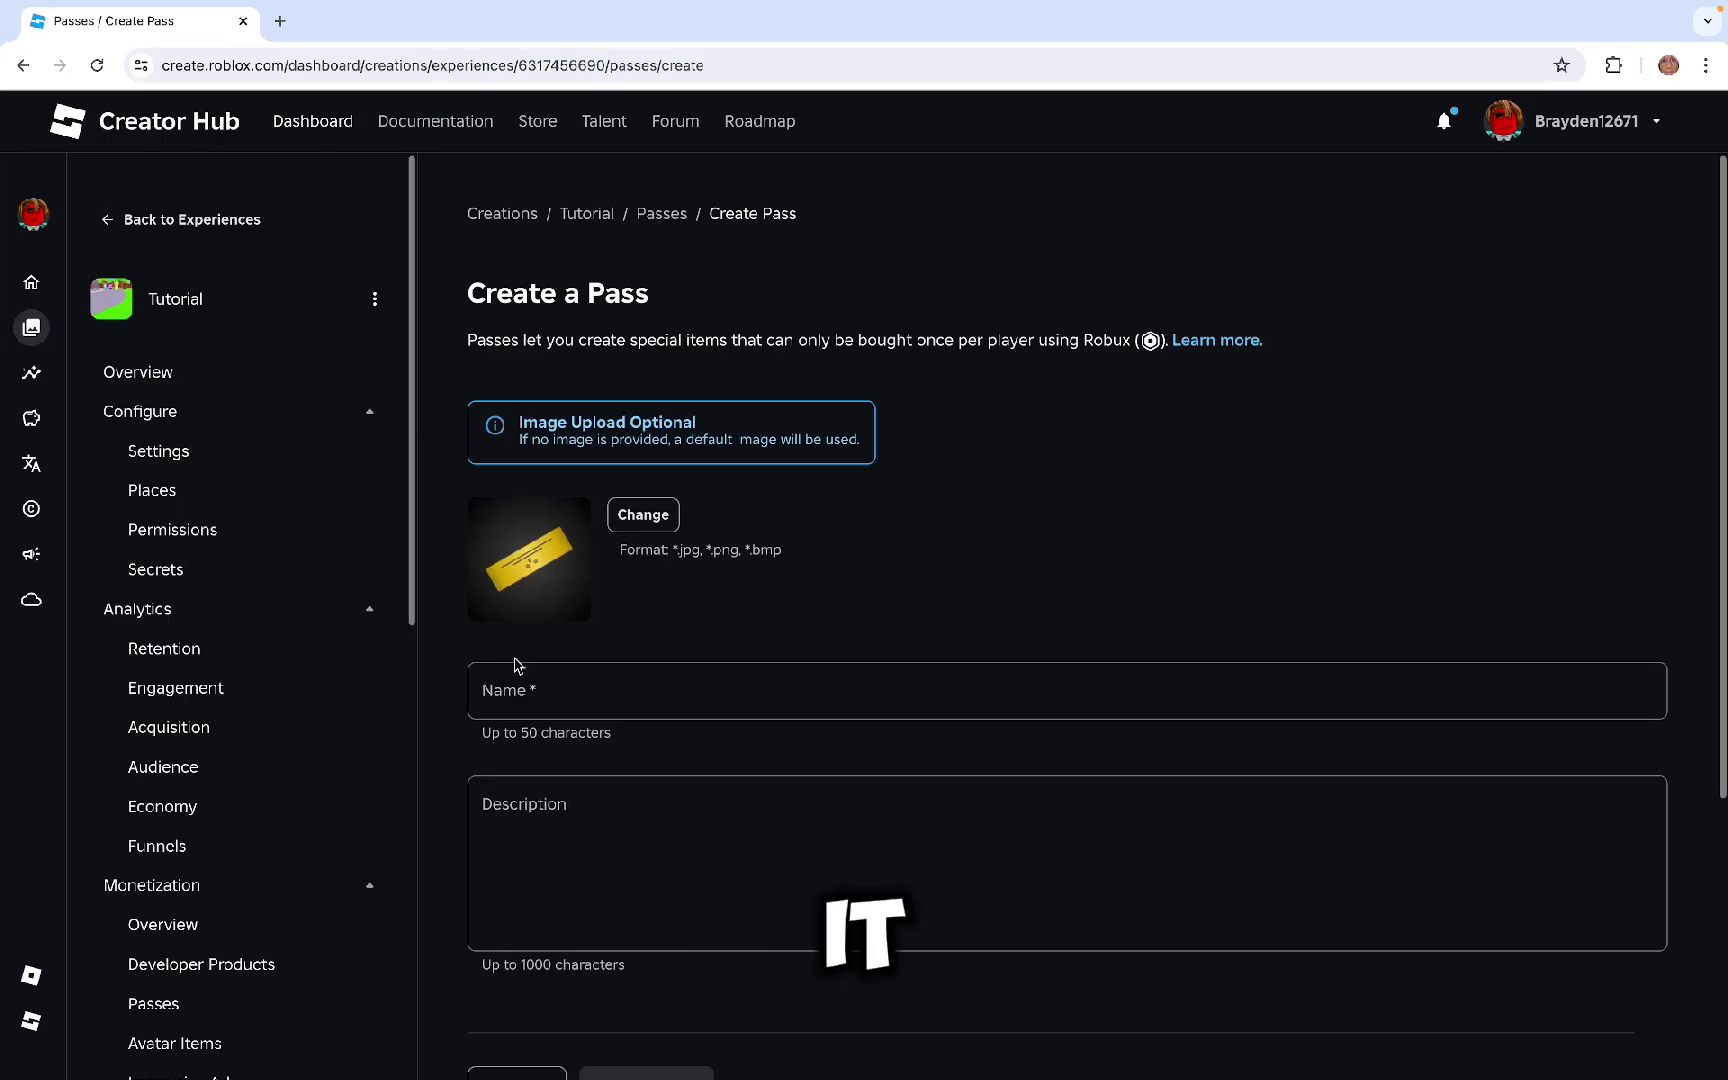
click(550, 698)
text(doublecurrency)
click(548, 855)
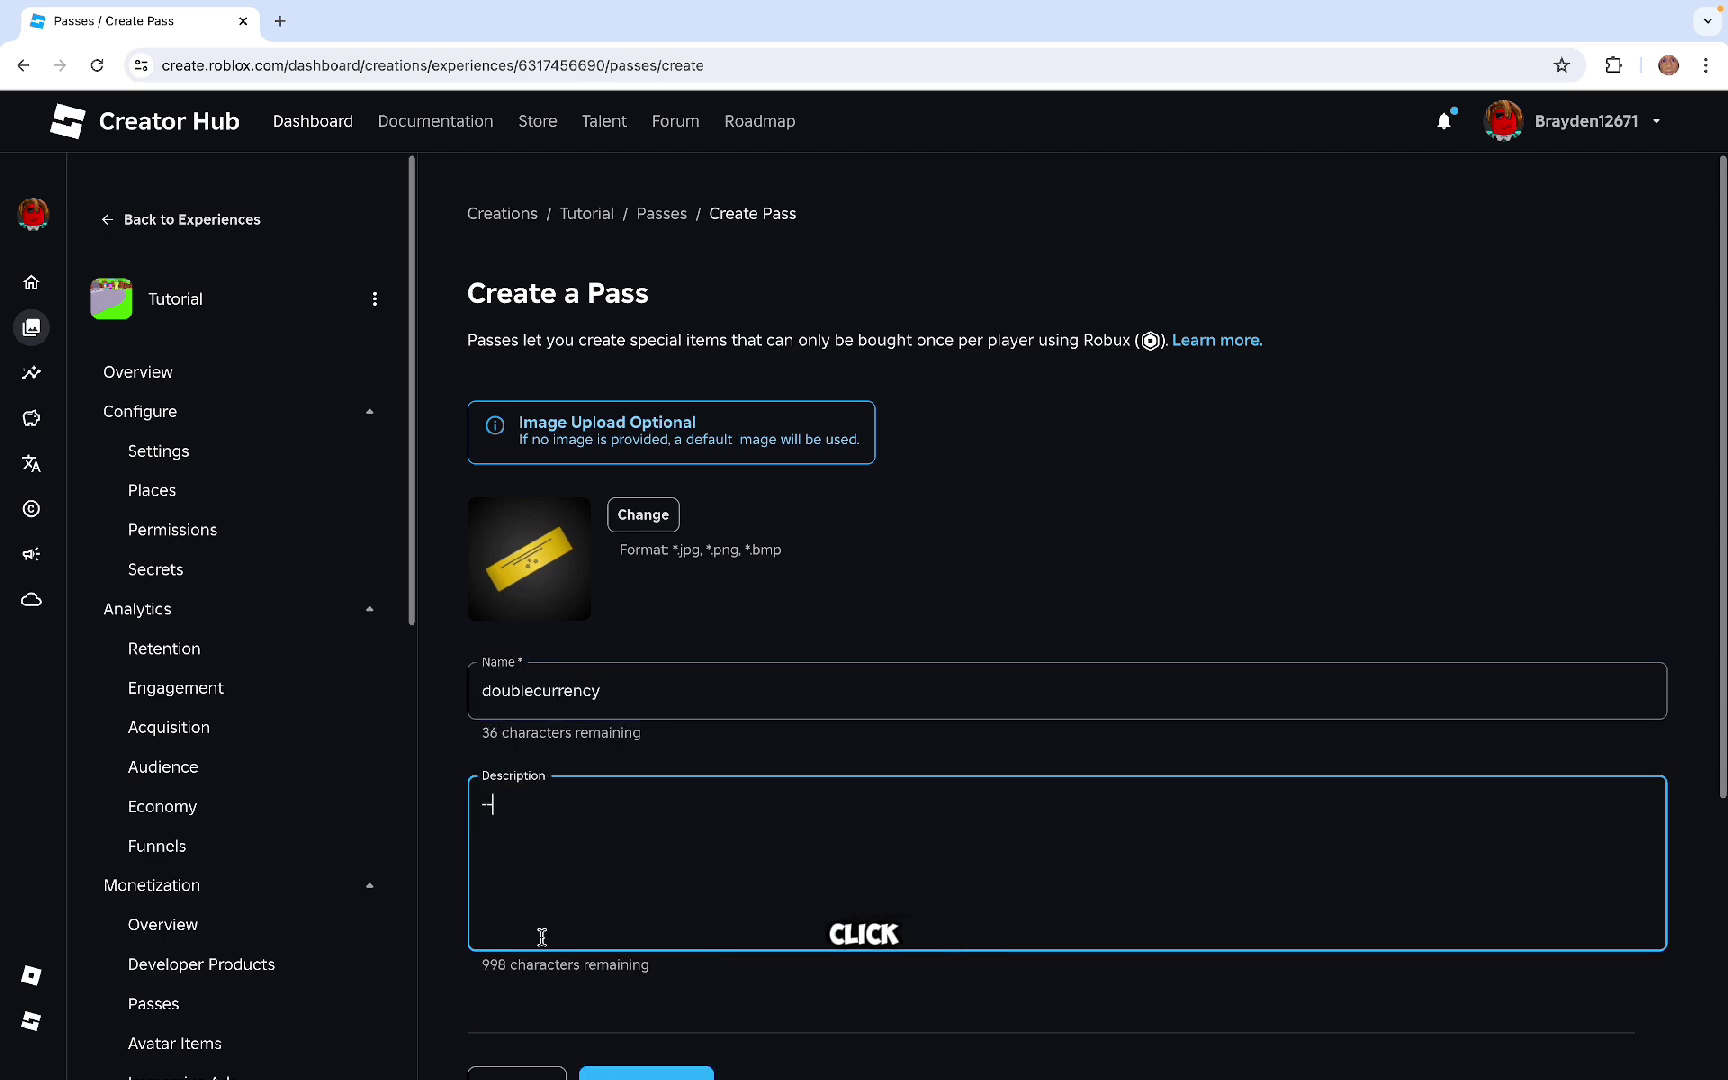
scroll(542, 936, down, 2)
click(640, 930)
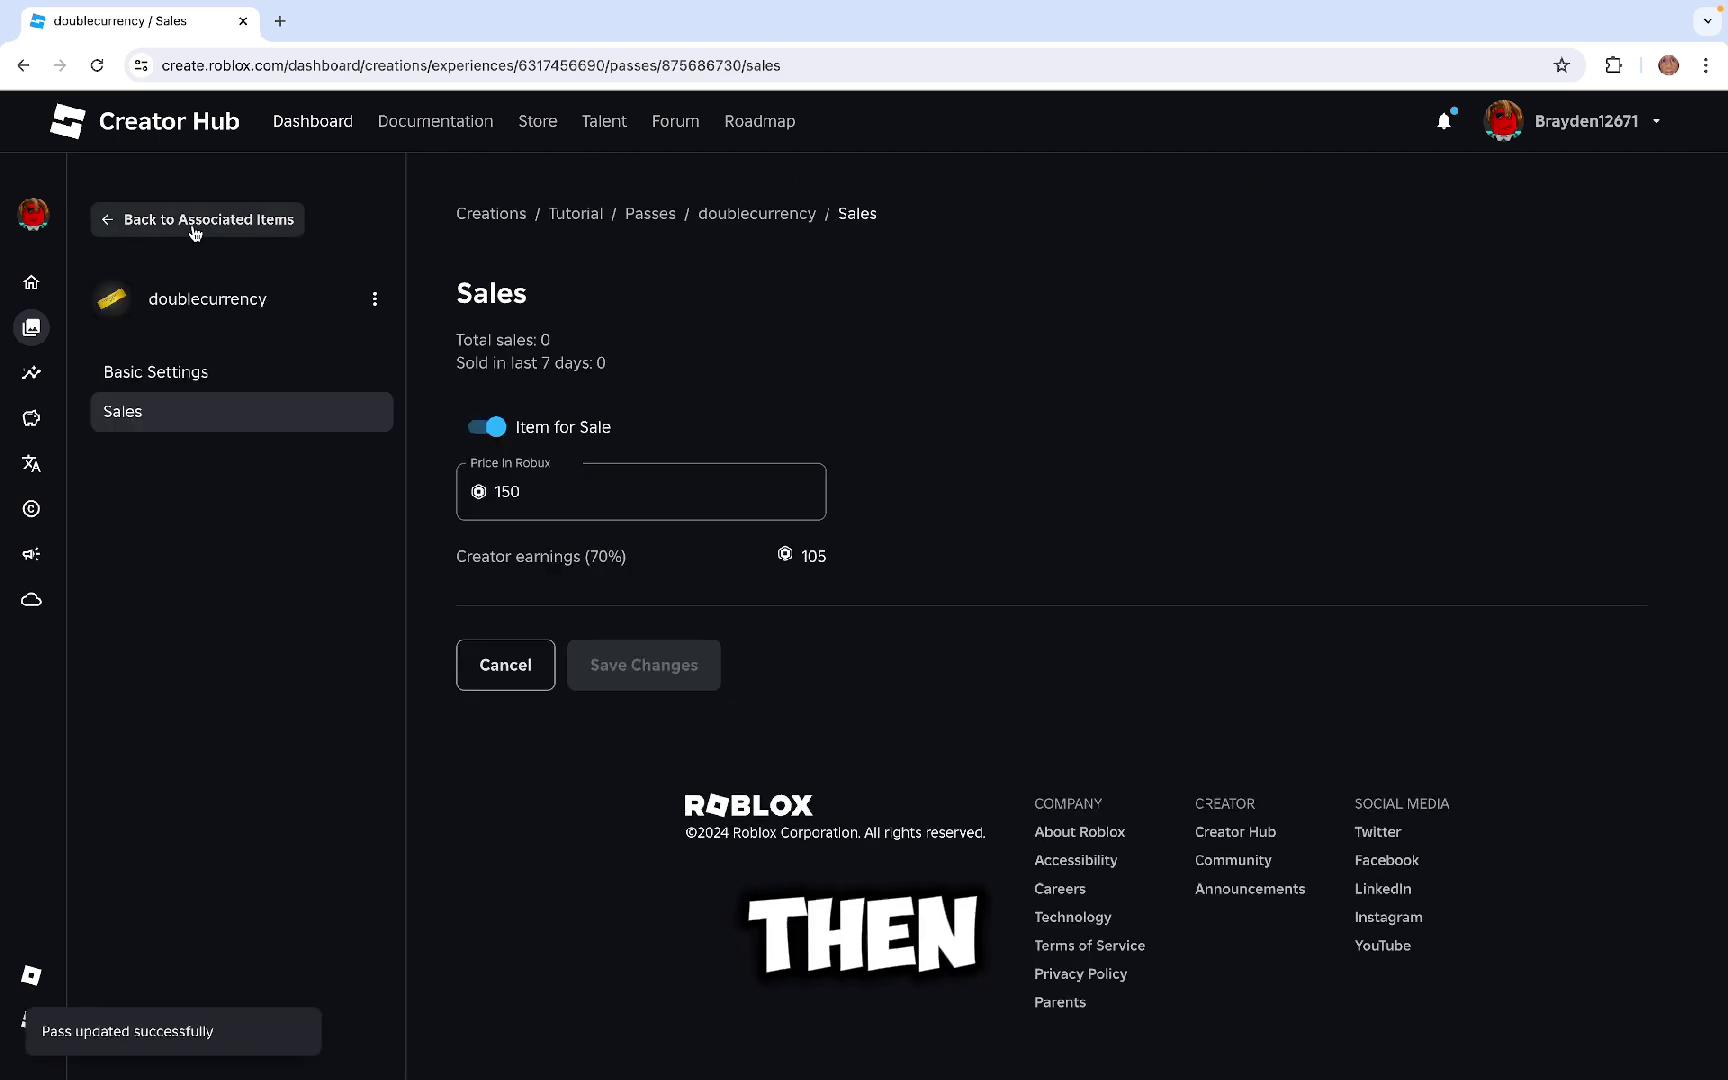
Copy the doublecurrency pass ID 875686730 from its page address, switch to Roblox Studio and paste it as the DoubleCurrency value
click(193, 226)
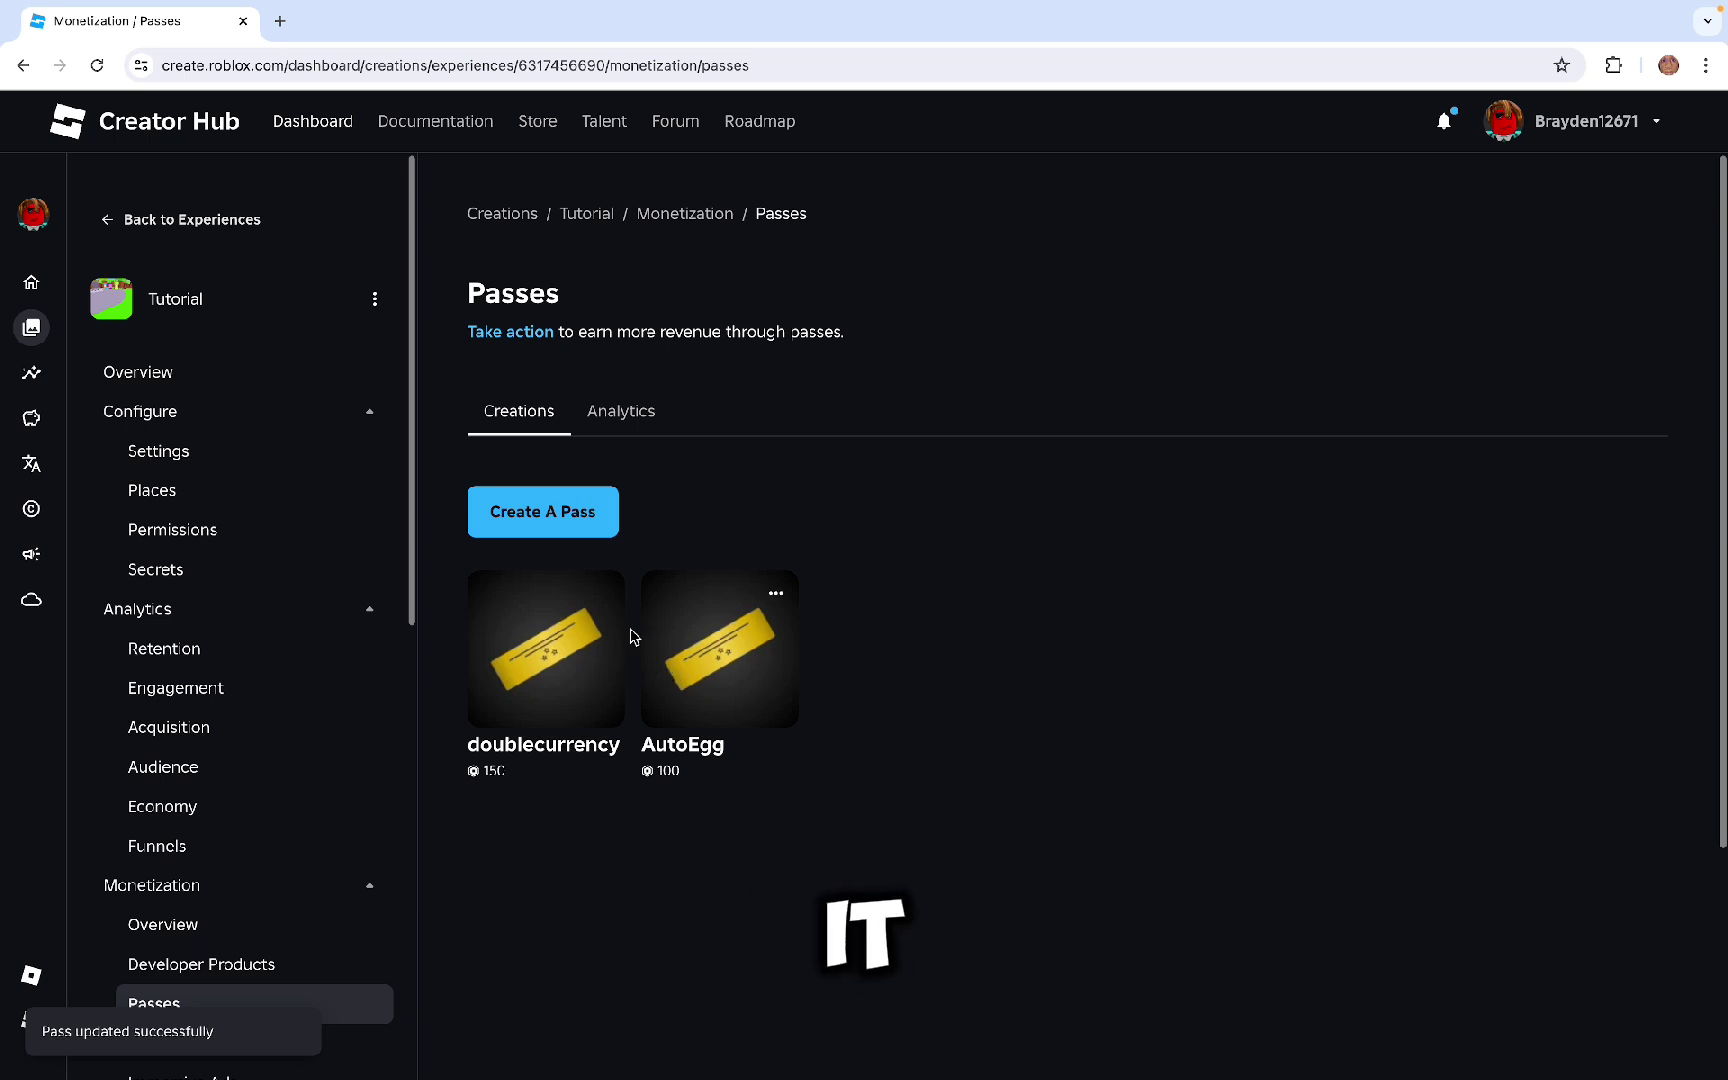
click(494, 652)
double_click(750, 65)
key(super+c)
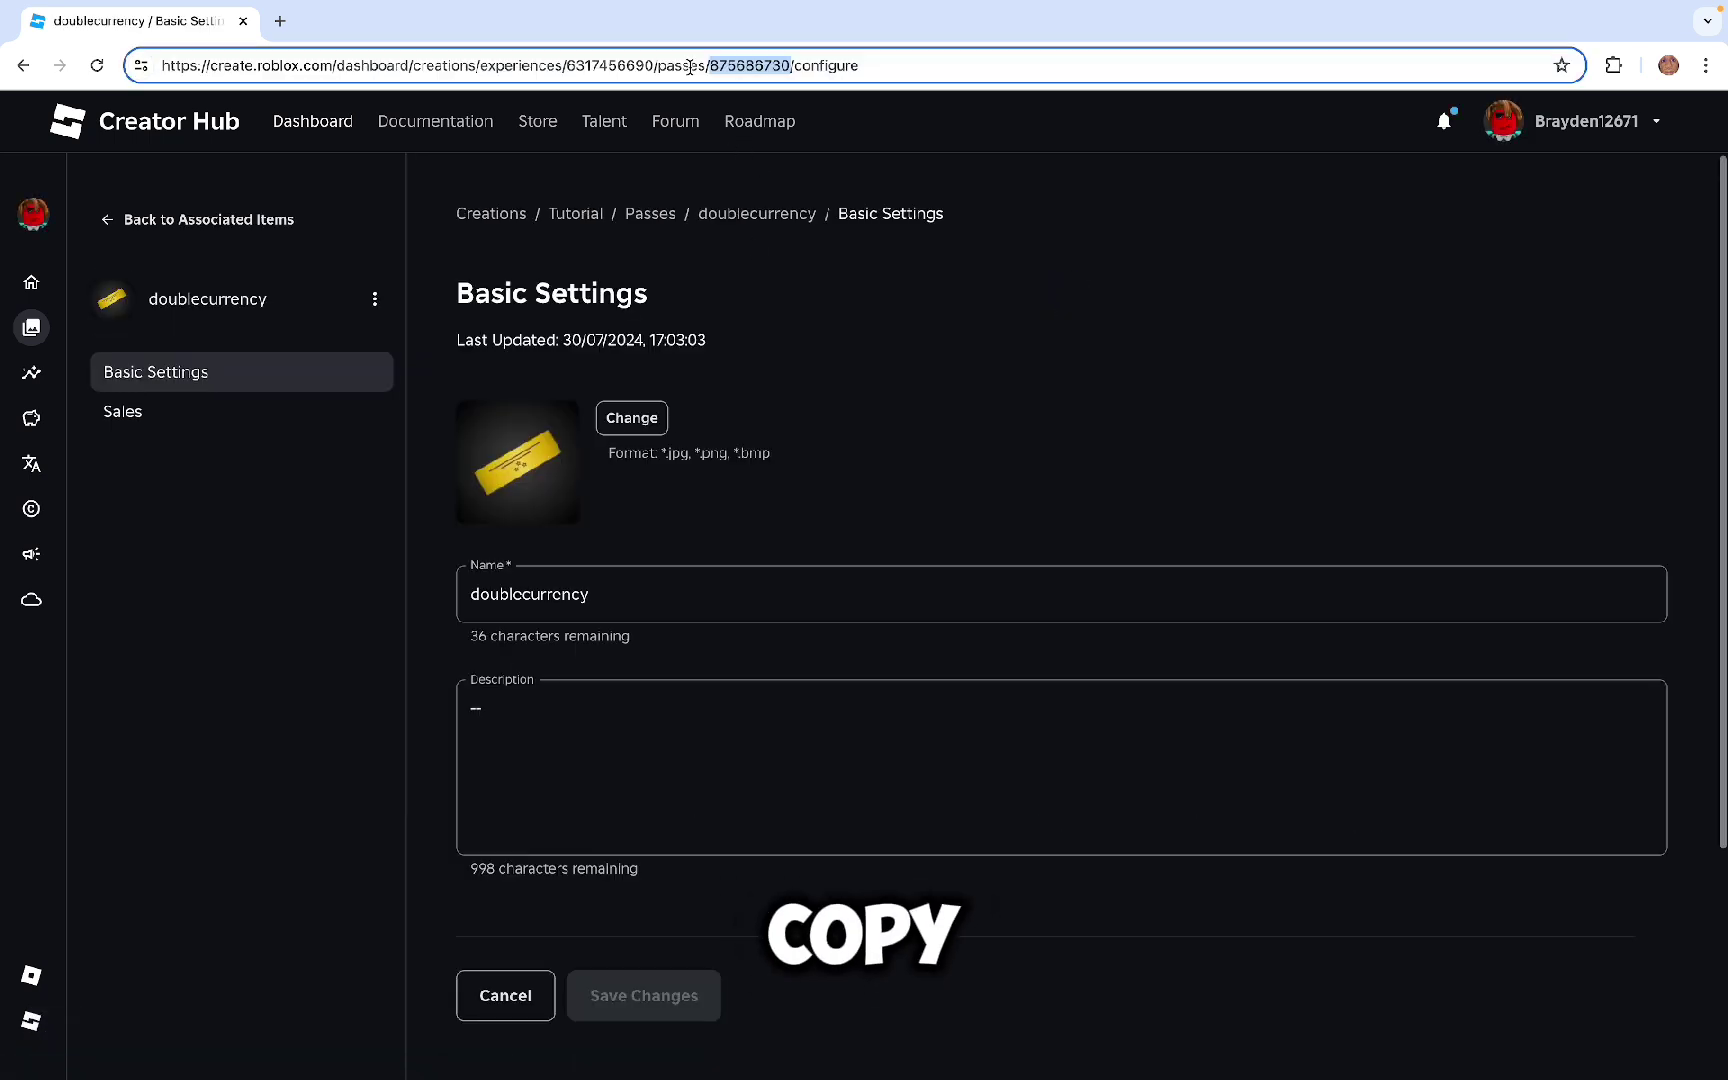
key(super+Tab)
key(super+v)
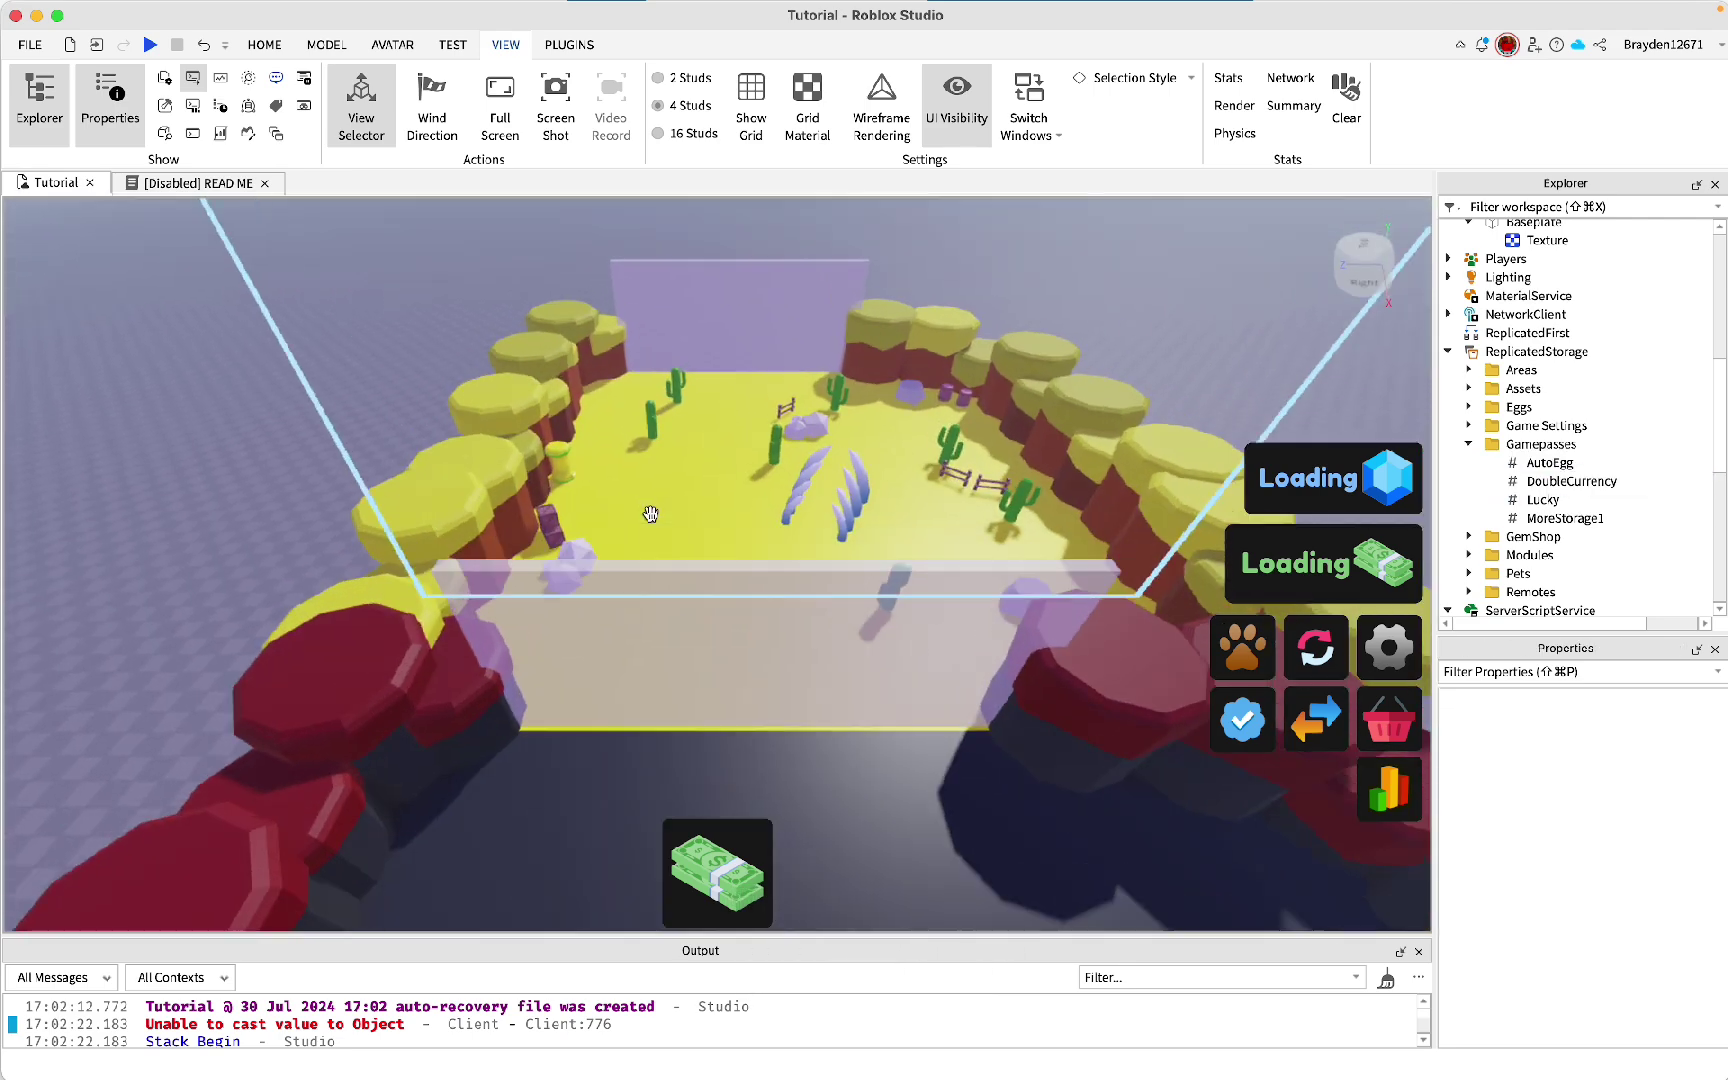
key(w)
right_drag(651, 514, 651, 514)
key(w)
key(w)
key(e)
Start a playtest of the Tutorial place and test earning money with the on-screen cash control while moving the character
click(150, 44)
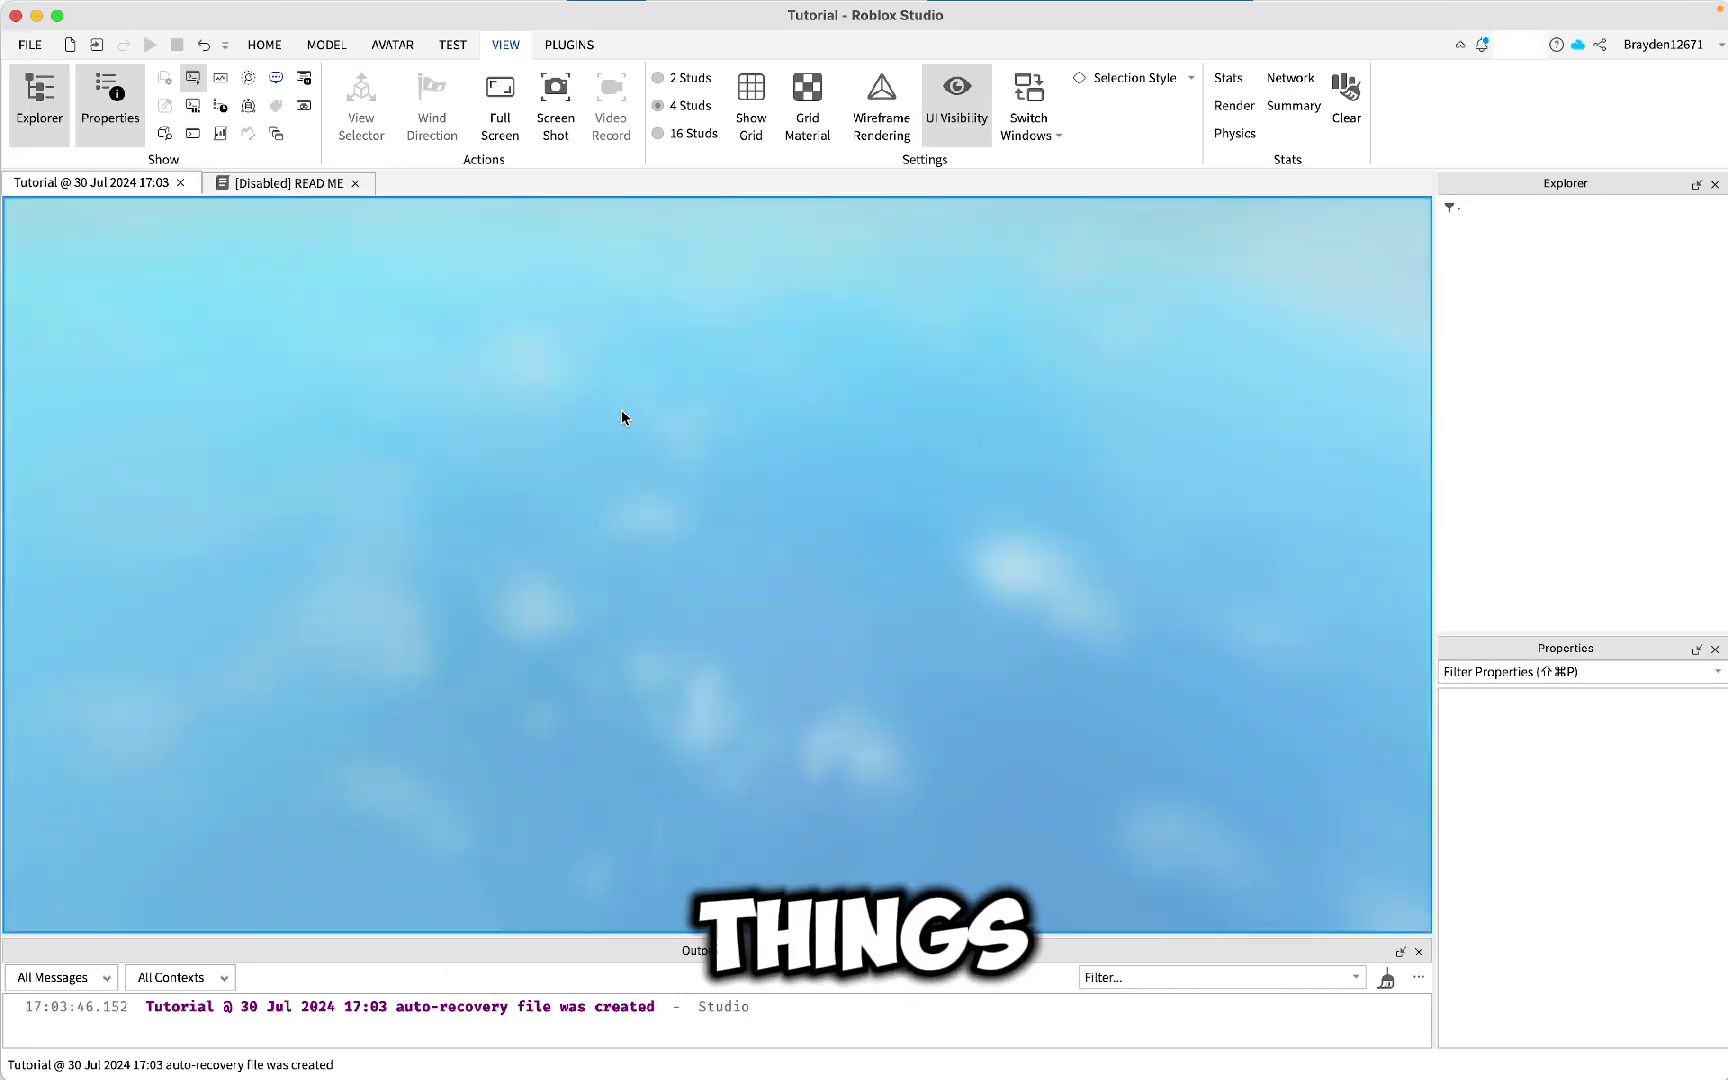
key(a)
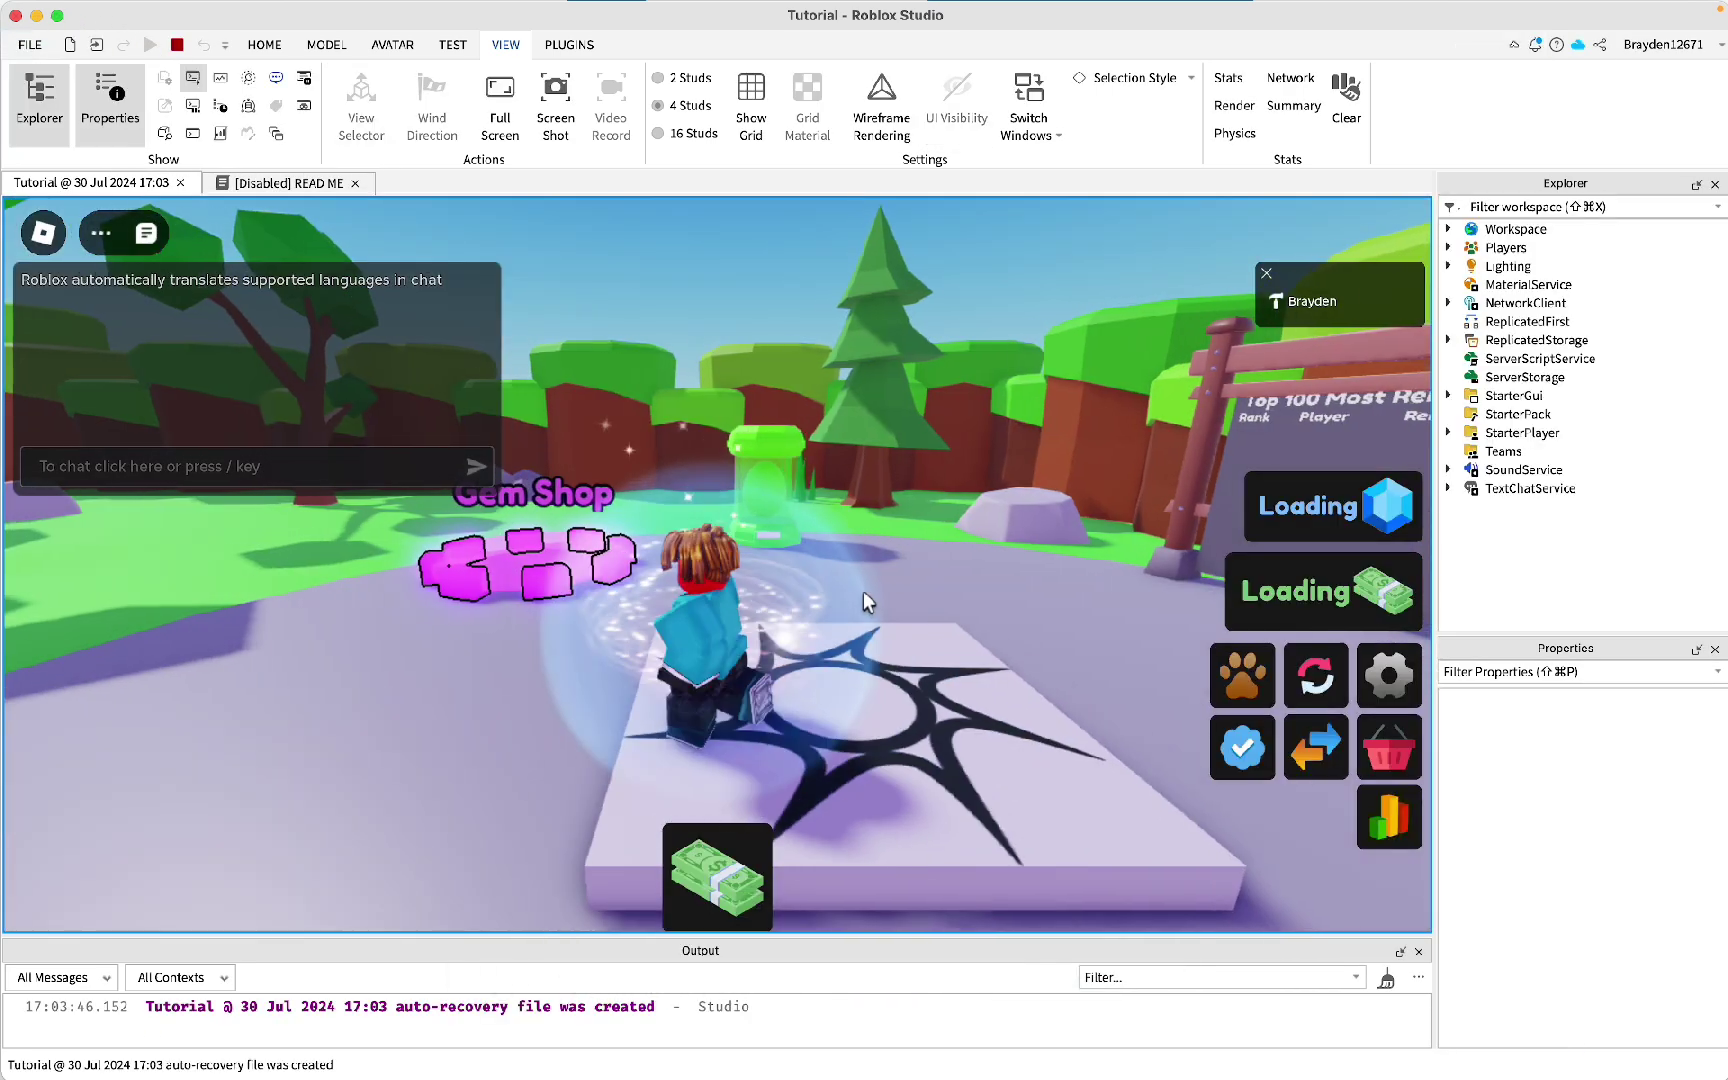
key(s)
click(757, 845)
click(757, 845)
click(757, 845)
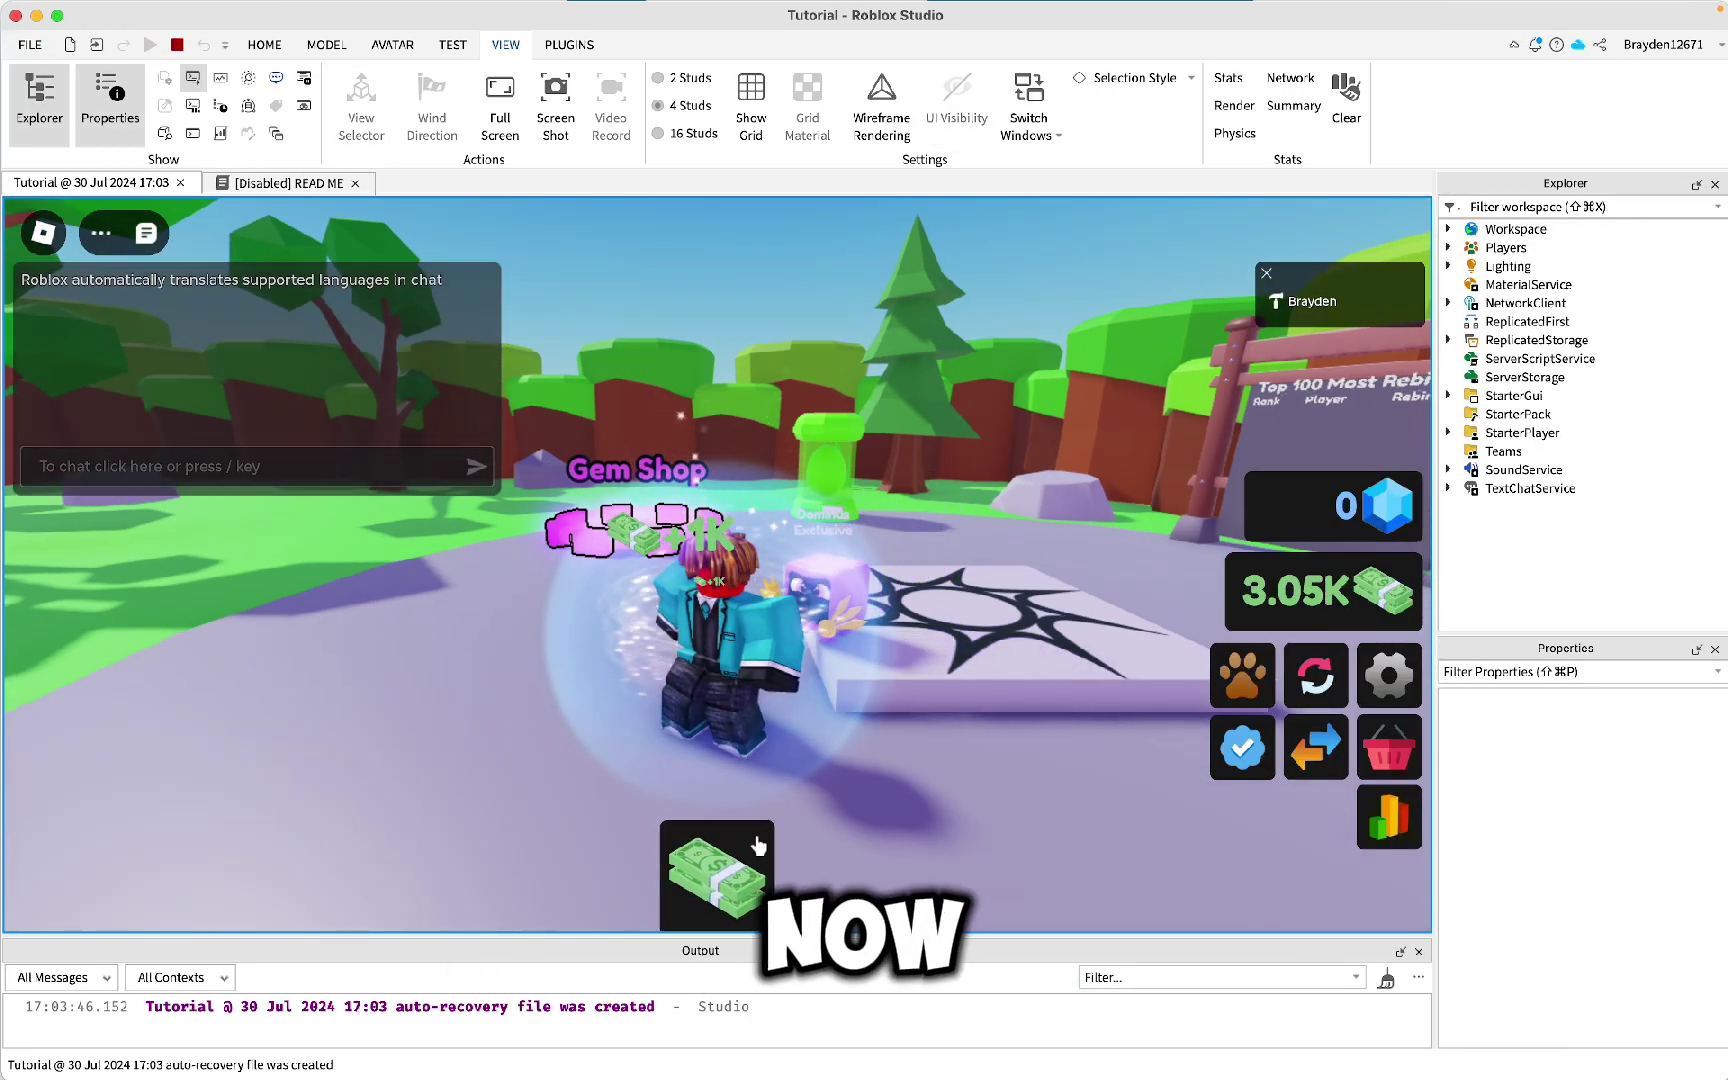
click(757, 845)
click(757, 845)
click(757, 845)
key(a)
click(758, 845)
Test earning cash by clicking repeatedly in the open game world while walking the character across the grass
click(782, 628)
click(775, 683)
click(773, 697)
click(773, 697)
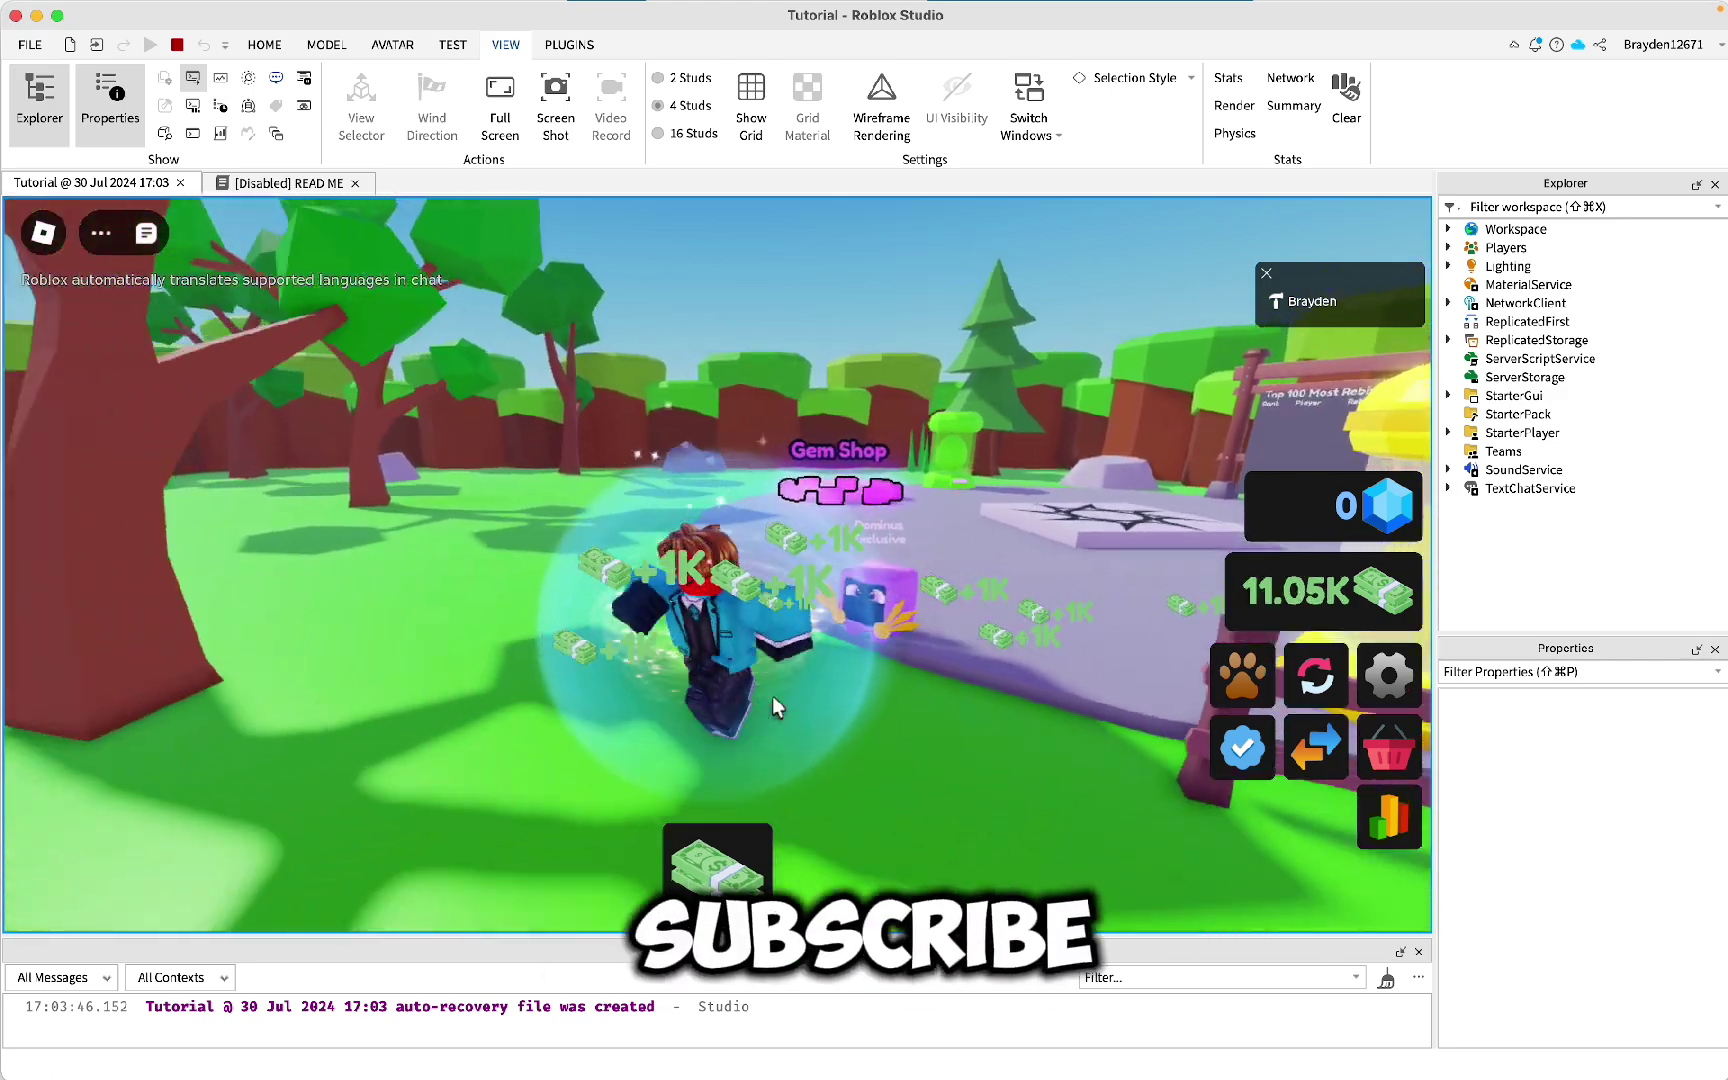
click(773, 697)
click(773, 697)
key(w)
click(773, 697)
click(773, 697)
click(773, 697)
click(773, 697)
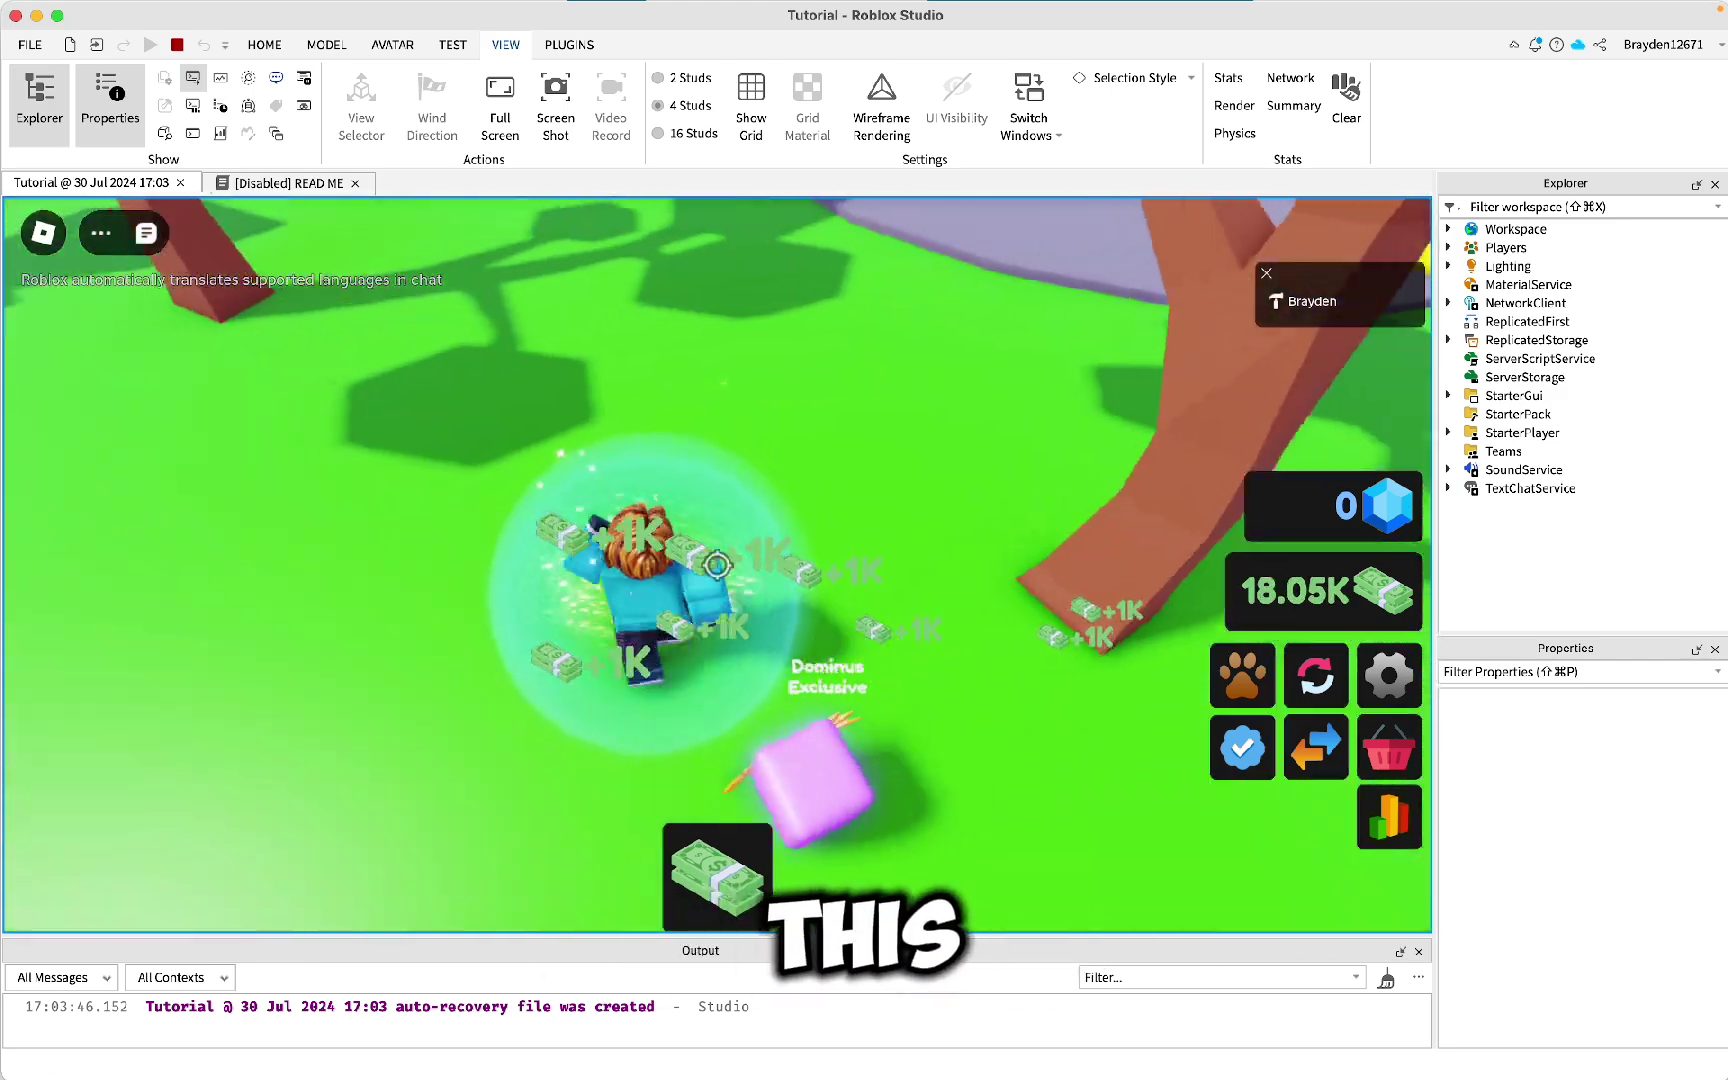